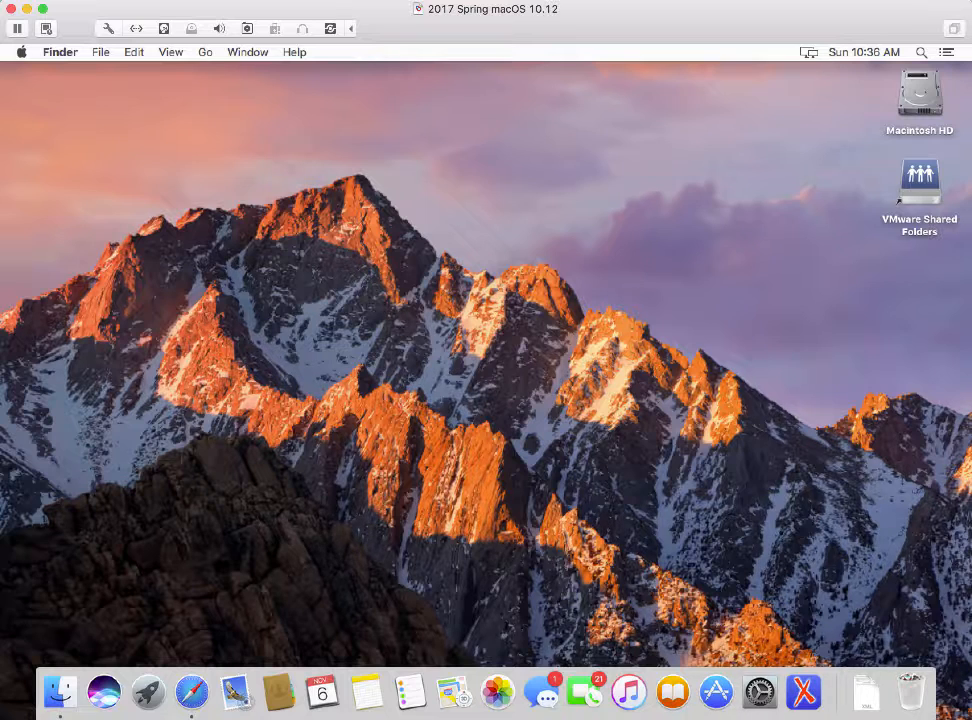
- Open Oxygen XML Editor, review the FO Processors preferences under XML / XSLT-FO-XQuery without saving changes, and close the editor window
click(806, 693)
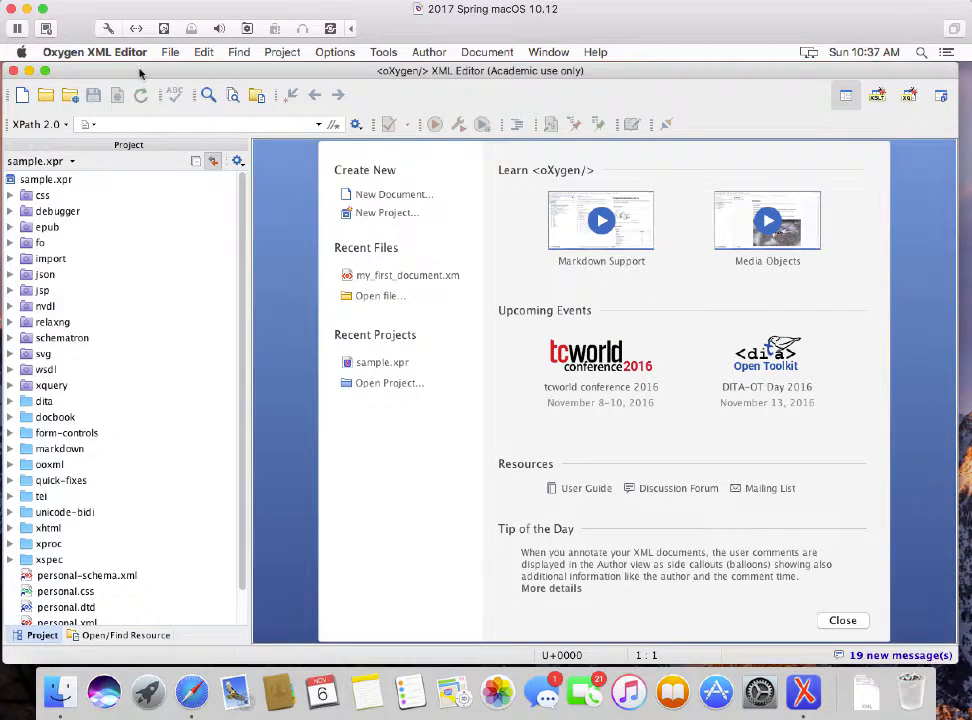
click(86, 53)
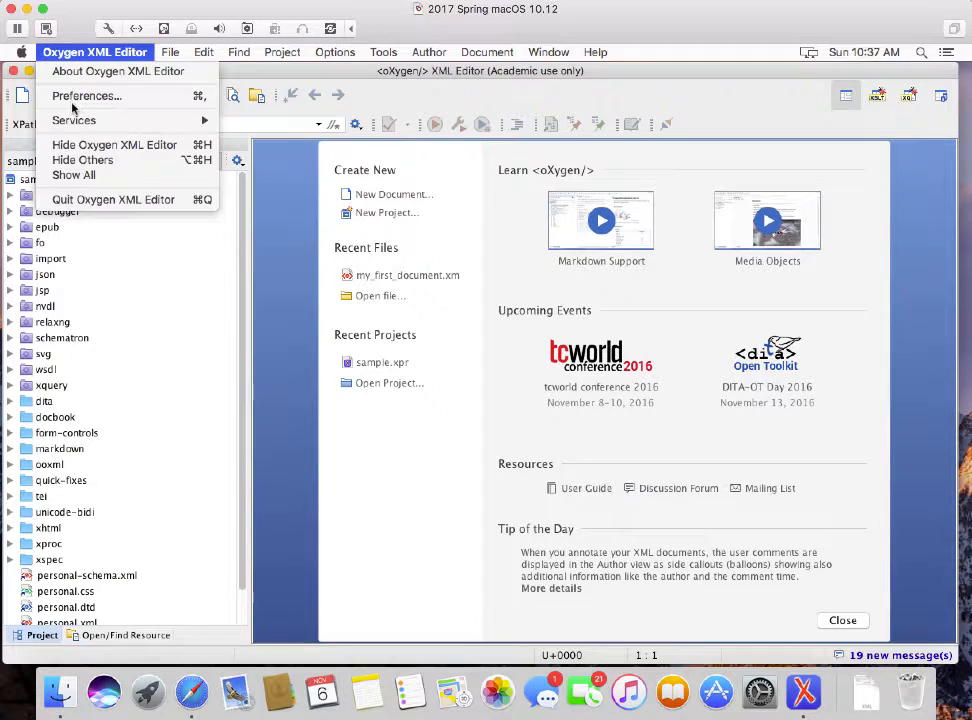
click(72, 96)
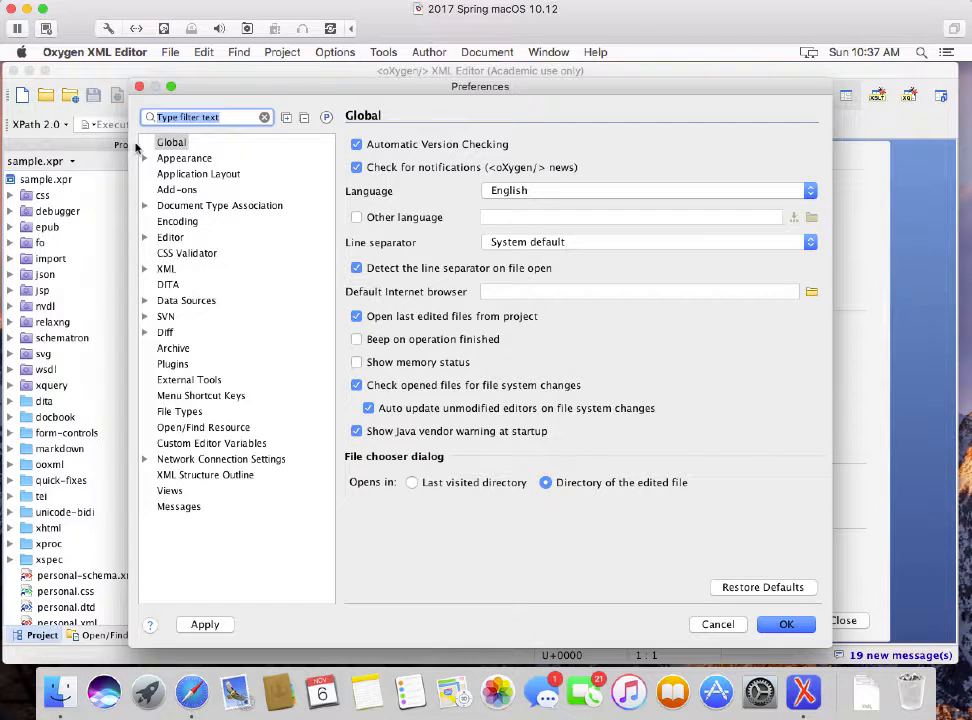
click(145, 269)
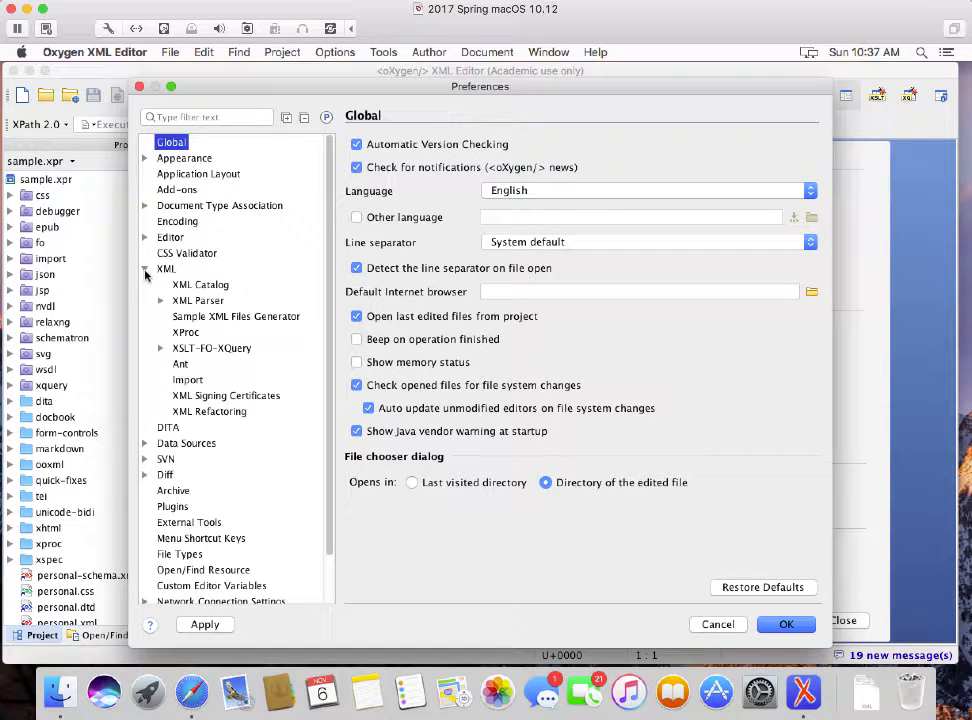
click(161, 348)
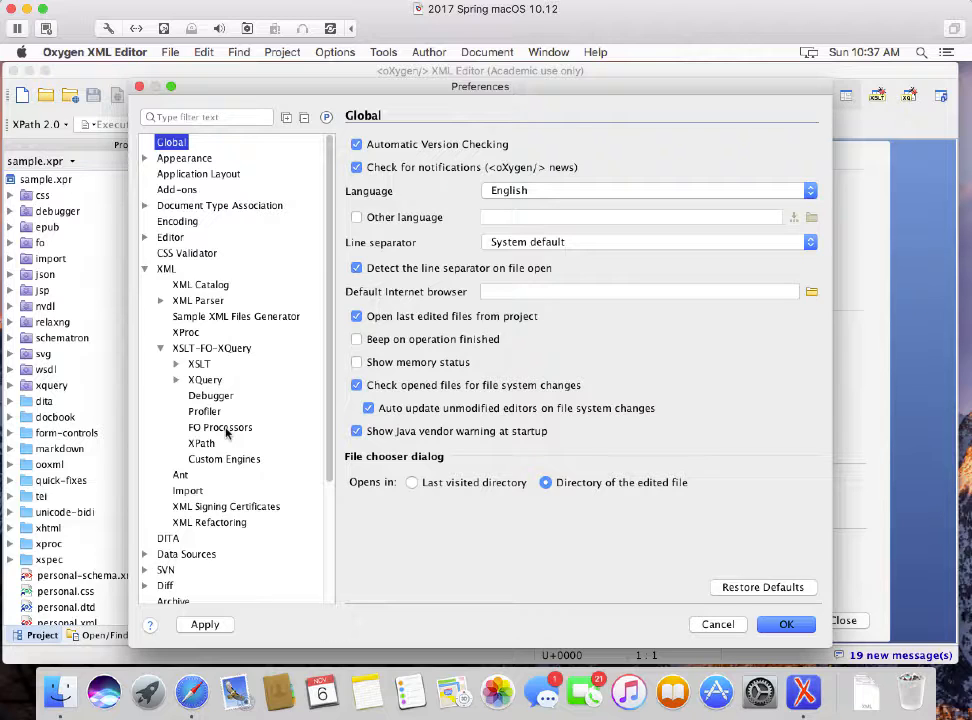
click(222, 427)
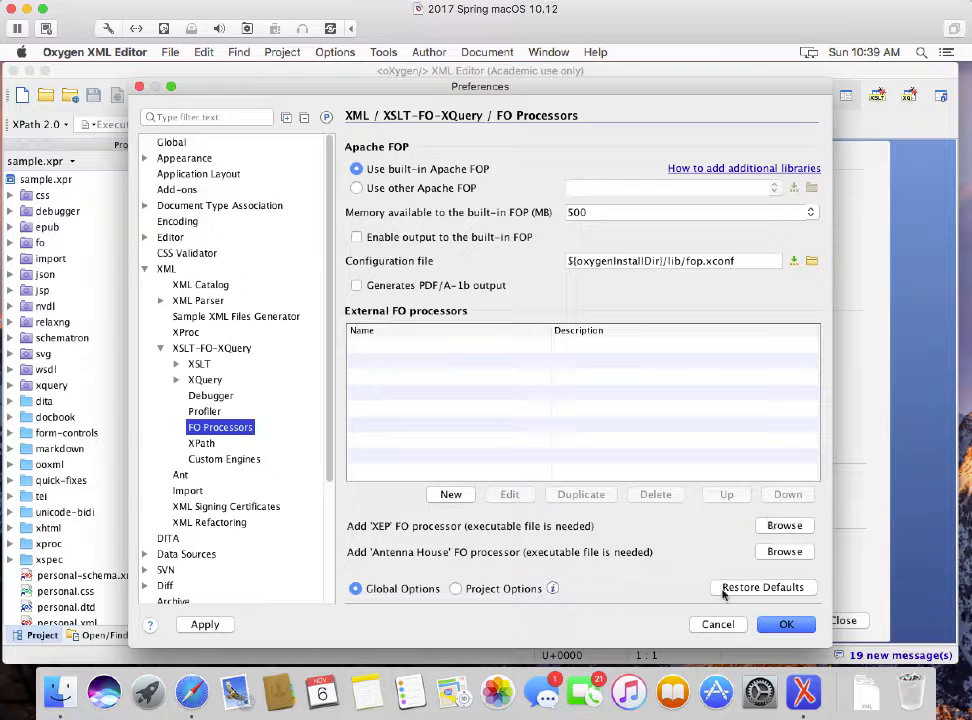
click(718, 624)
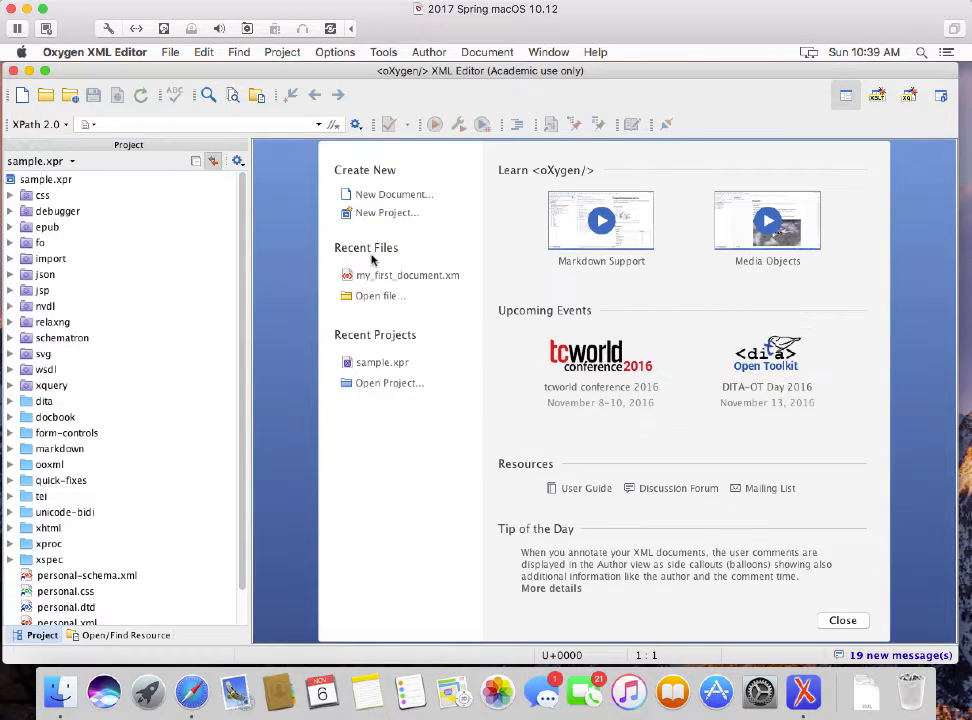
click(12, 71)
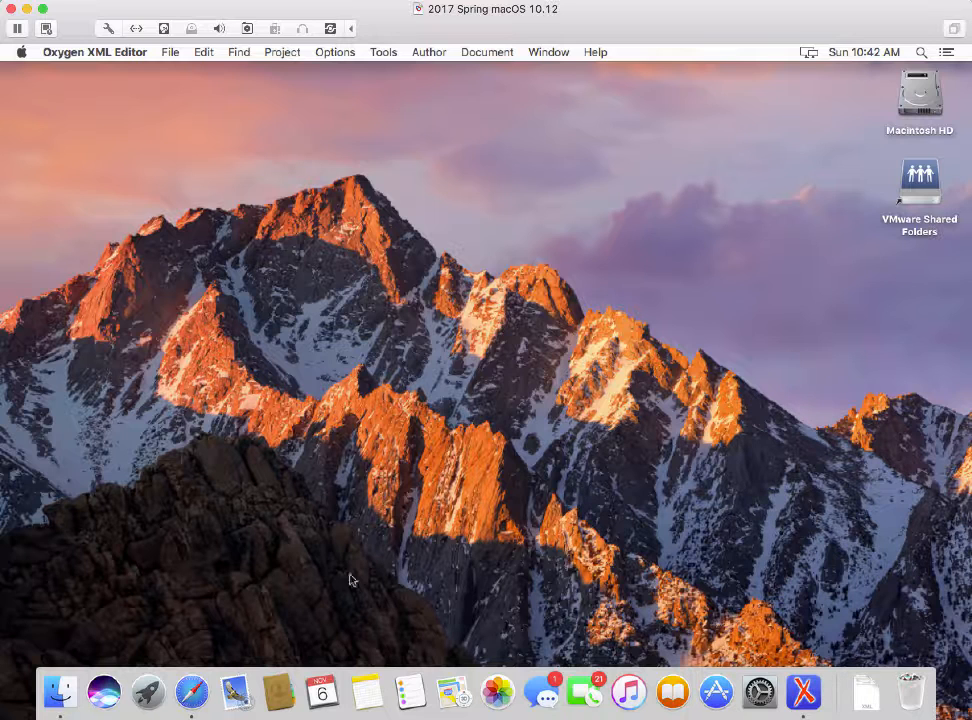
- Switch to Safari and open the renderx.com website
click(192, 690)
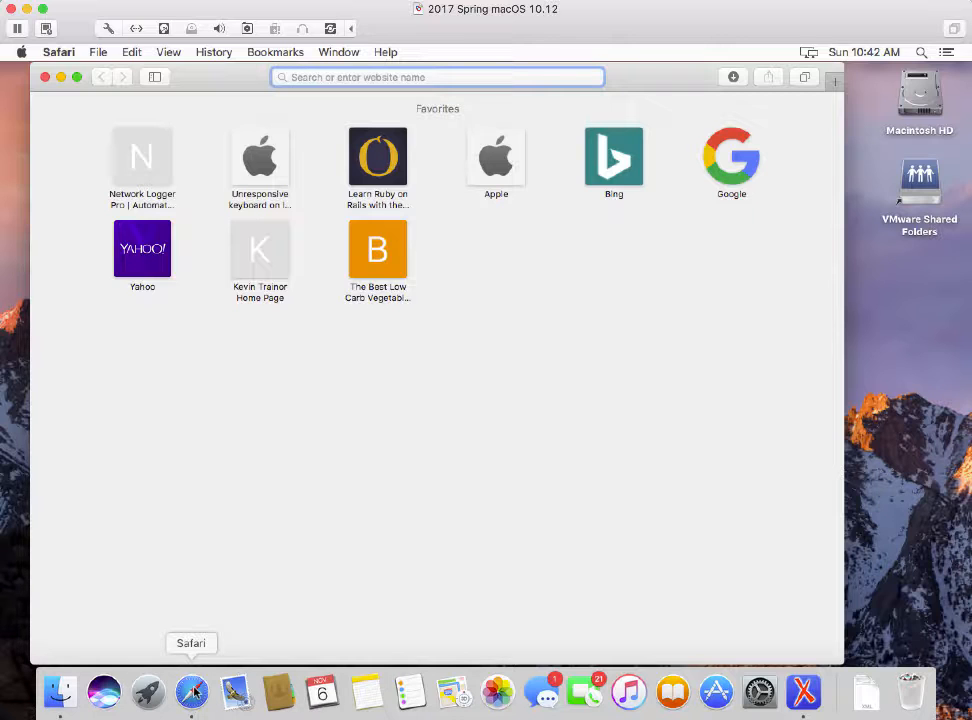
text(renderx)
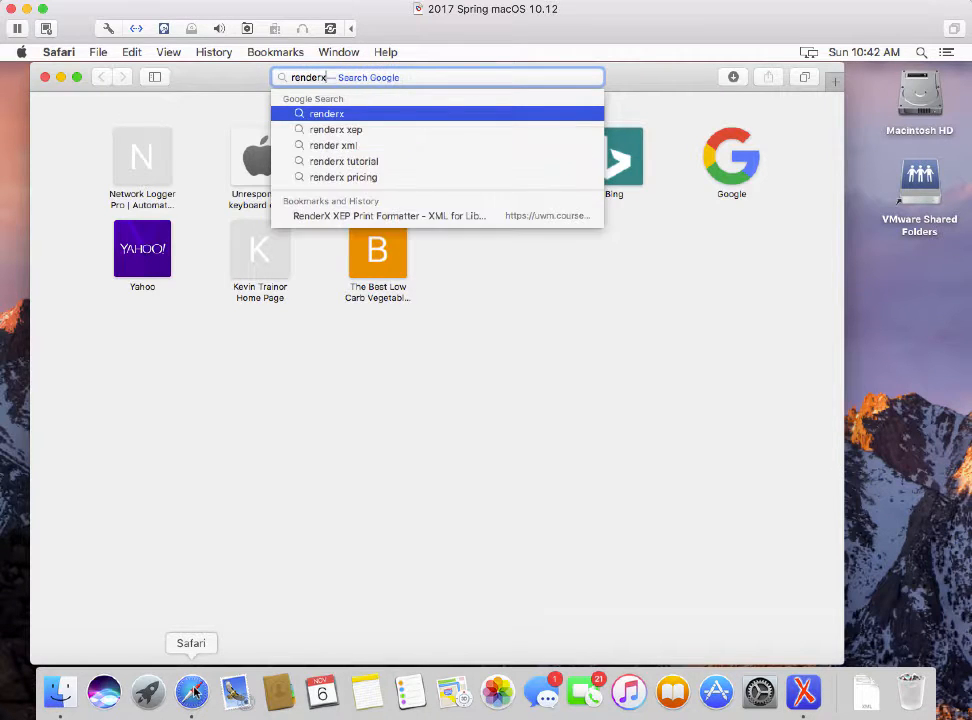
text(.co)
key(Return)
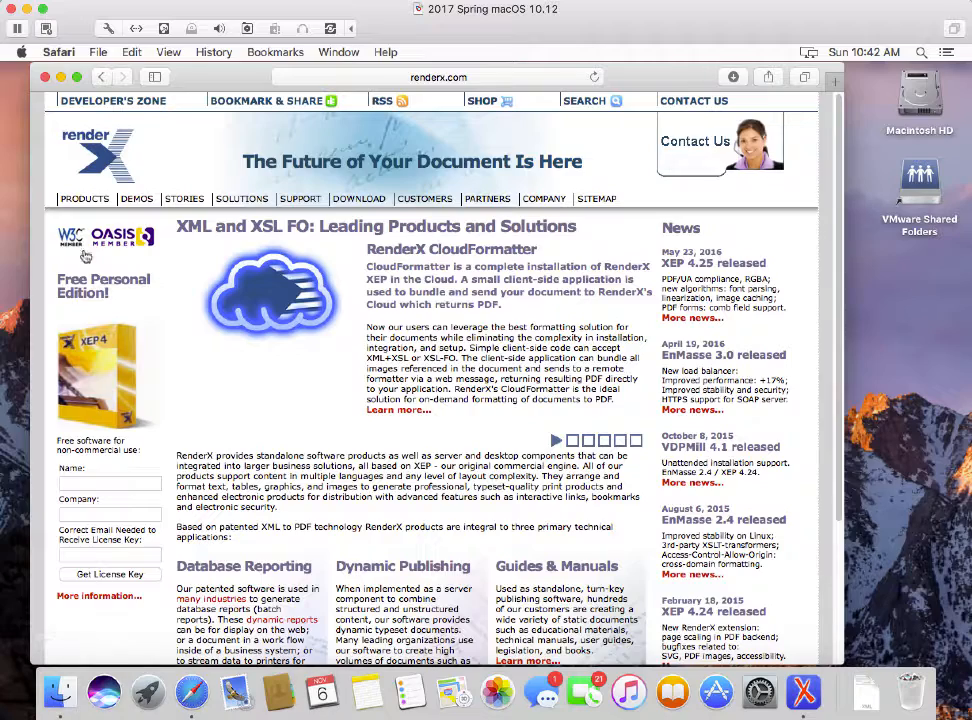
- Open the XEP Engine page from the RenderX product overview and read its specifications and licensing information
click(68, 200)
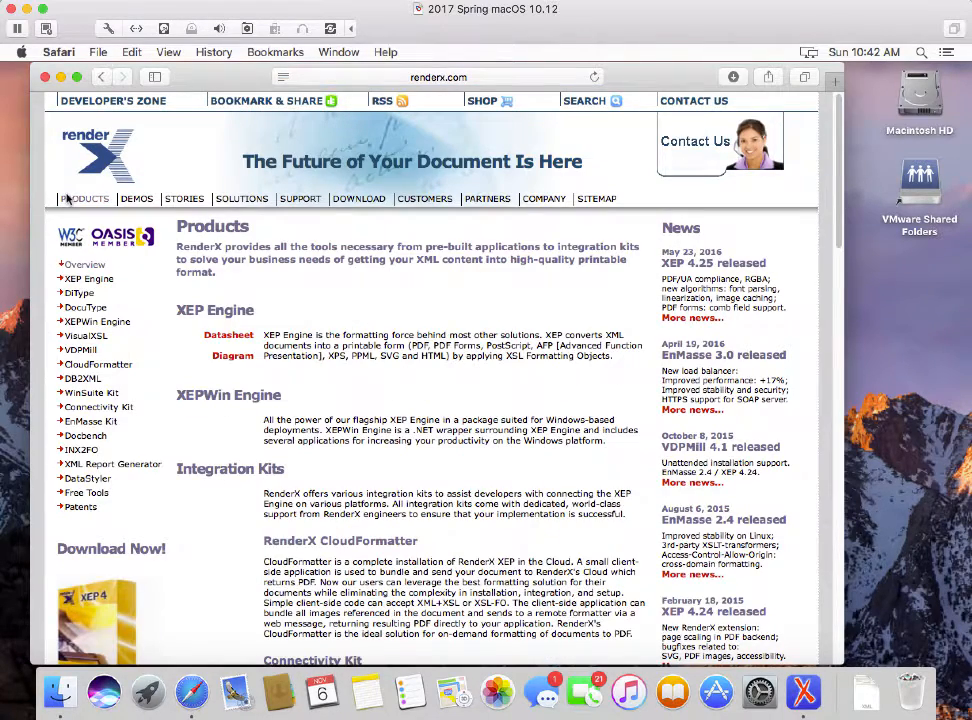
click(222, 313)
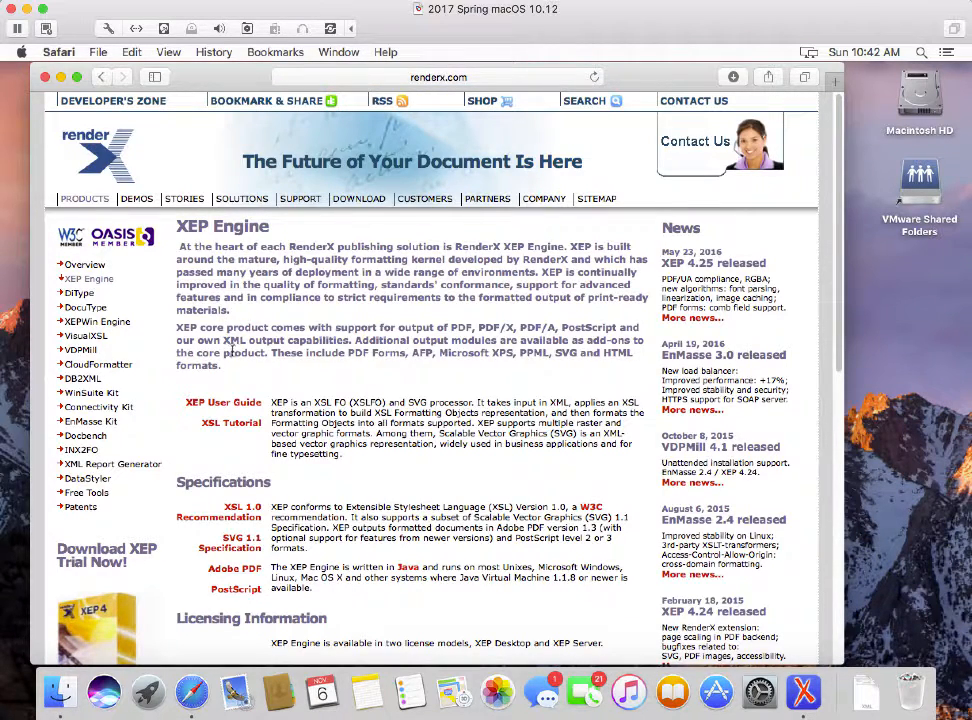
scroll(402, 477, down, 5)
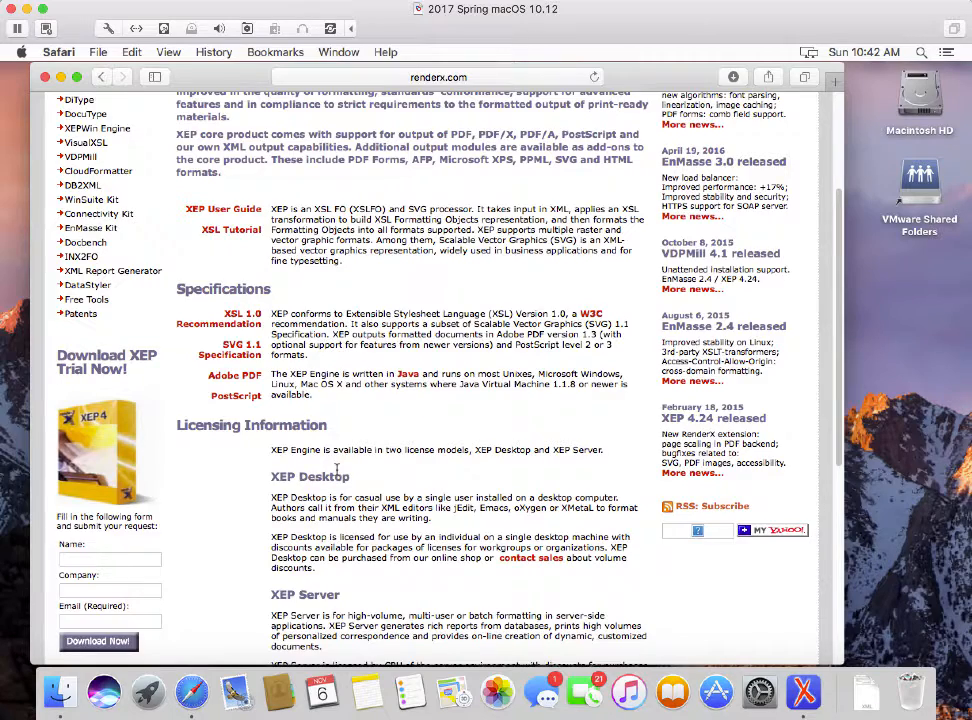
scroll(337, 468, down, 5)
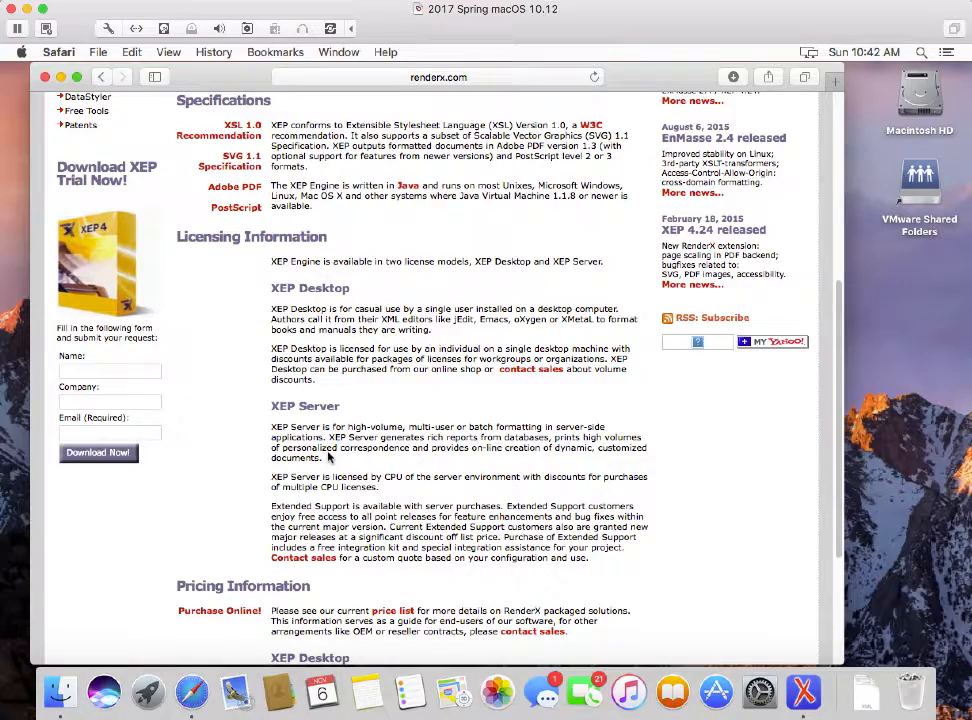
scroll(329, 457, up, 10)
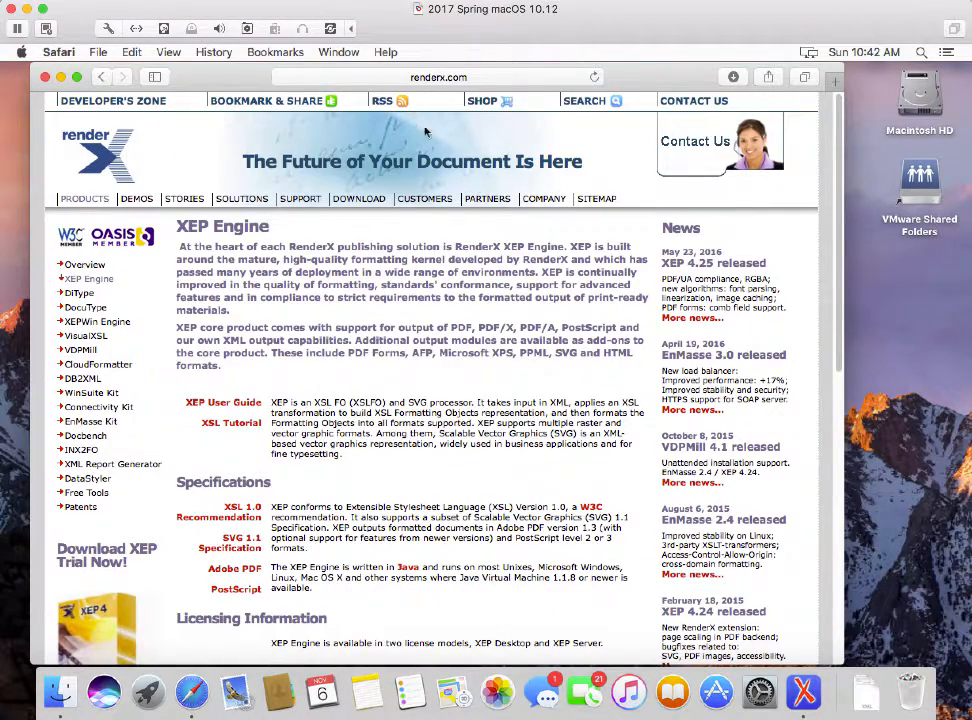
- Look over the RenderX trial download request form and close the browser window
click(362, 199)
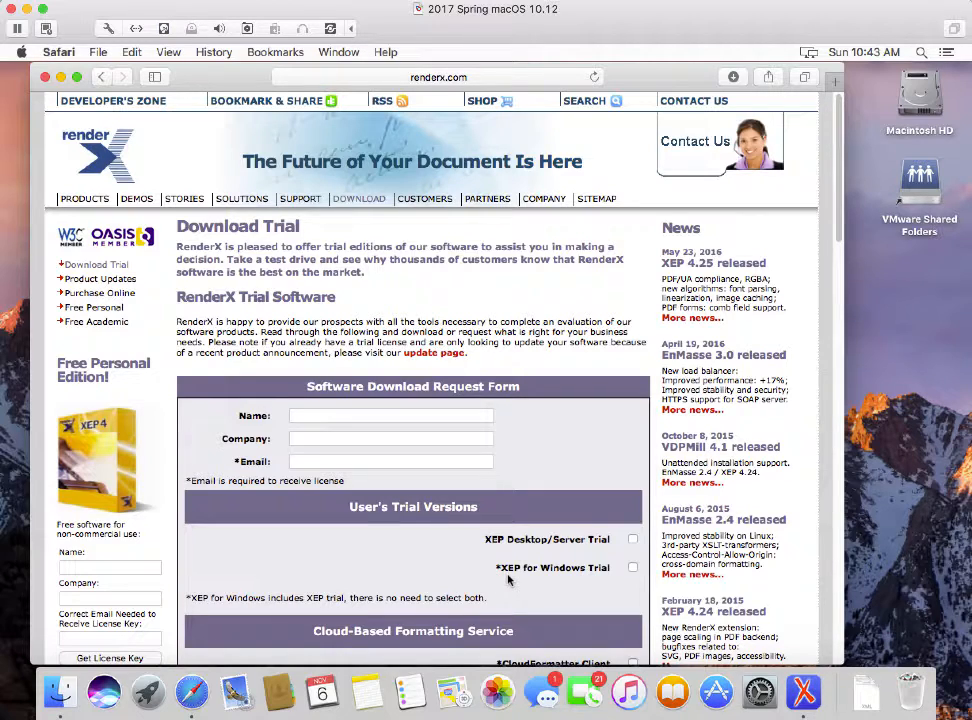
scroll(508, 580, down, 2)
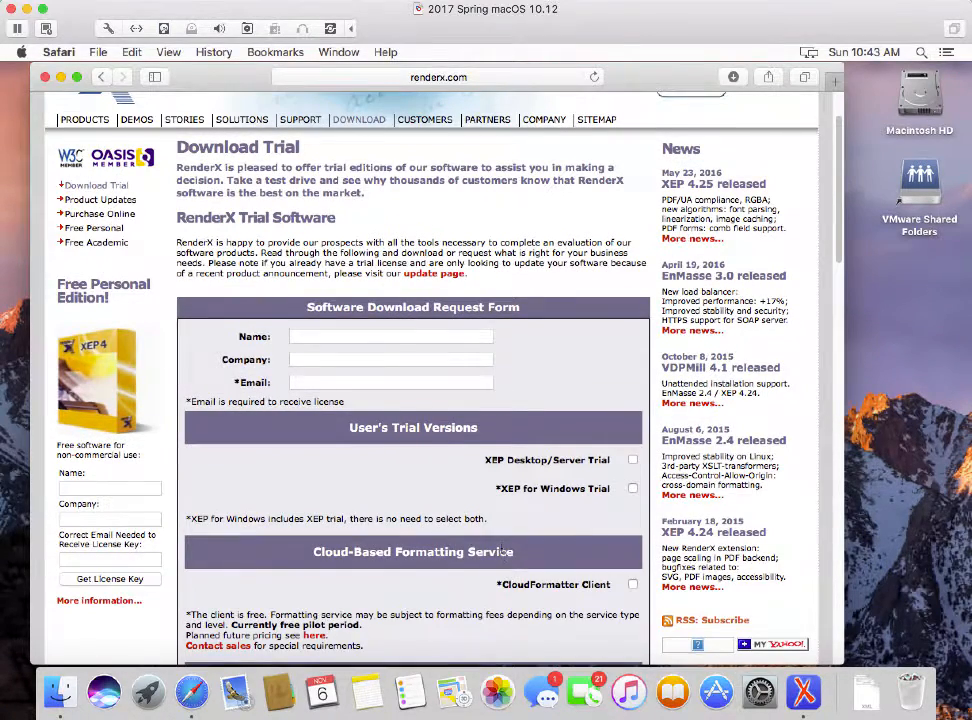
scroll(380, 412, up, 2)
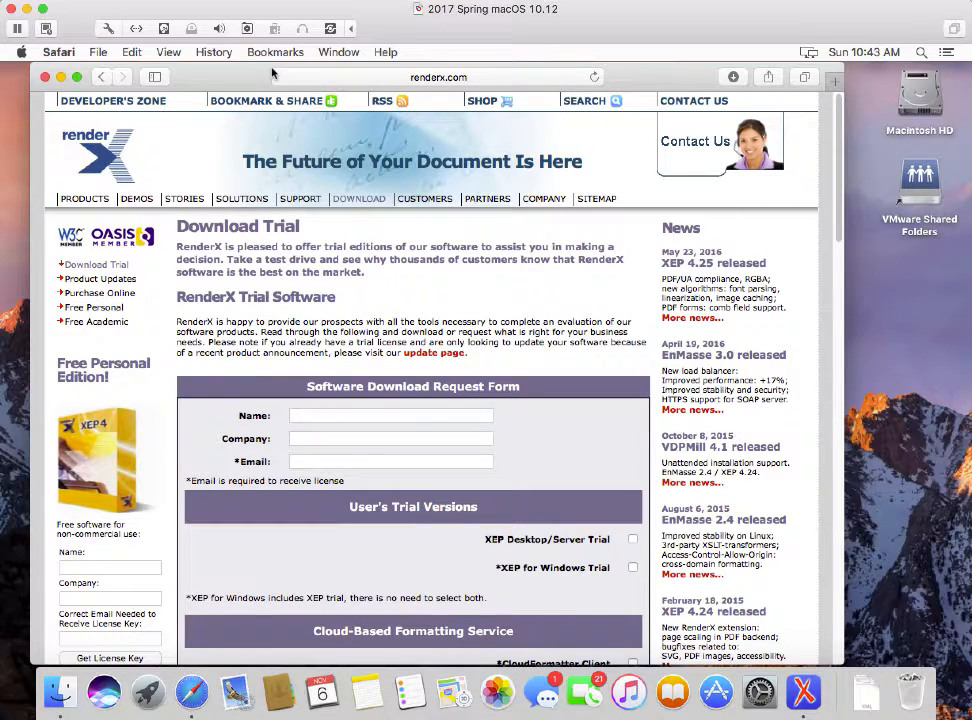
click(45, 78)
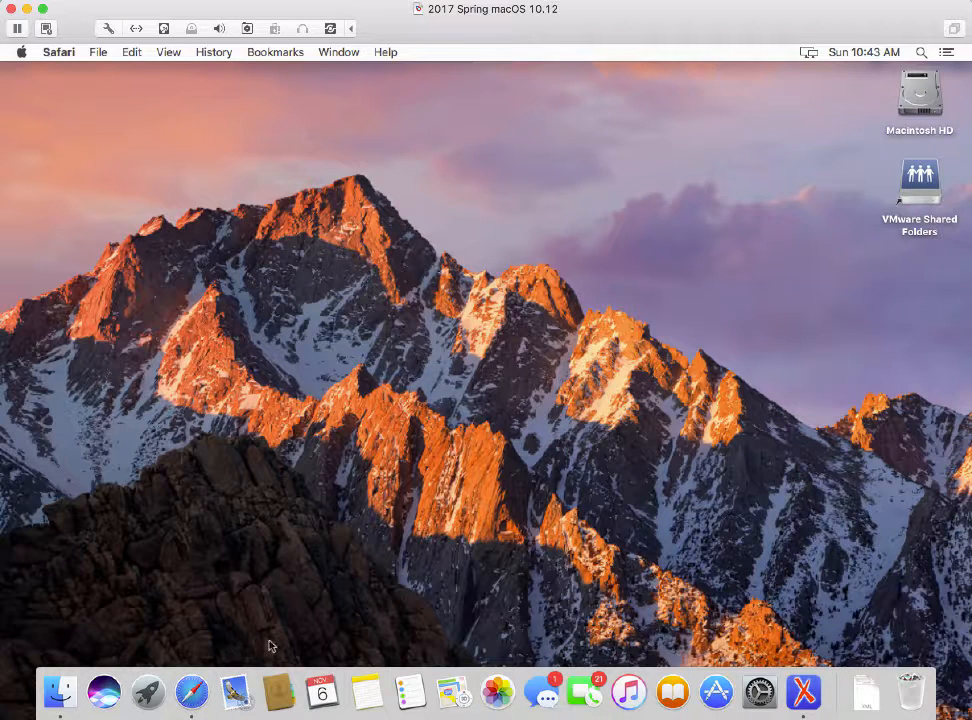
- Open renderx_xep_licensing_email.pdf from the Downloads folder in Finder and follow its link to the RenderX software updates page
click(57, 698)
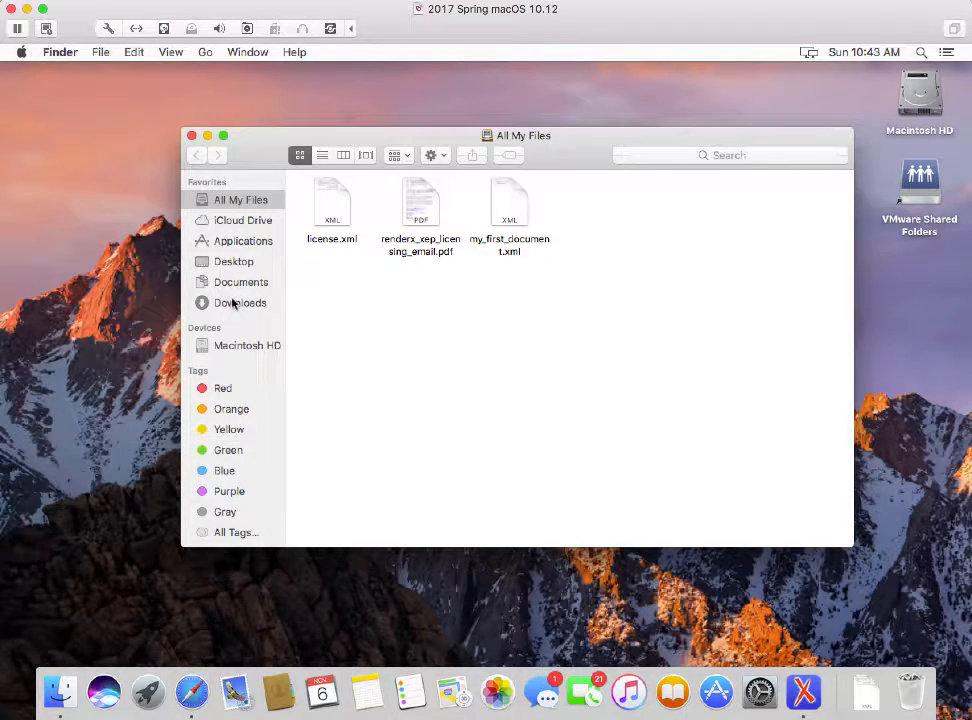
click(233, 303)
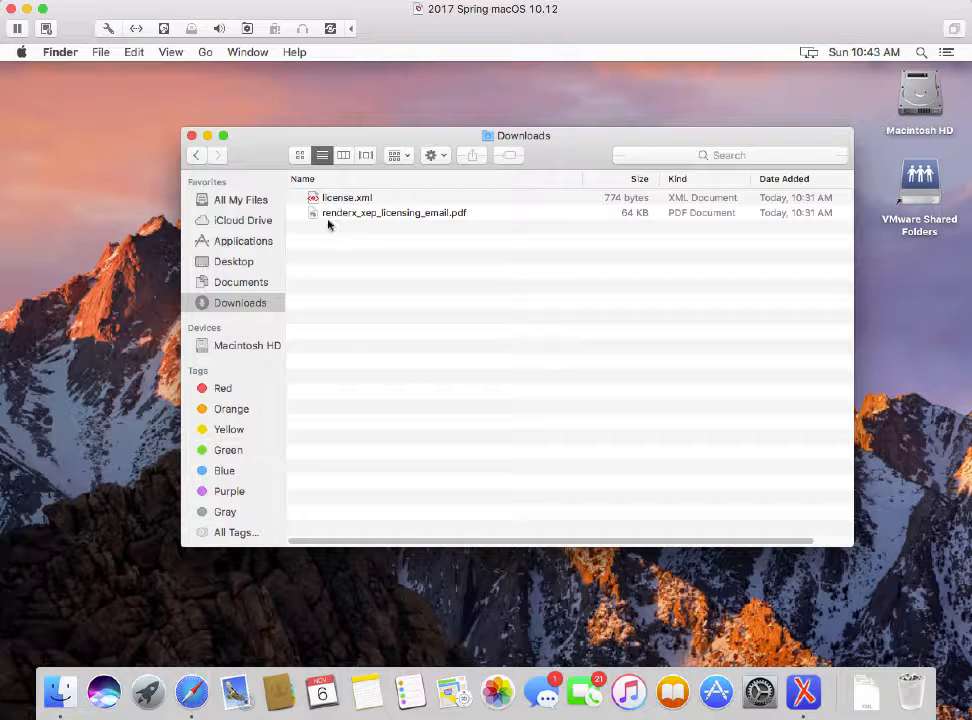
double_click(402, 215)
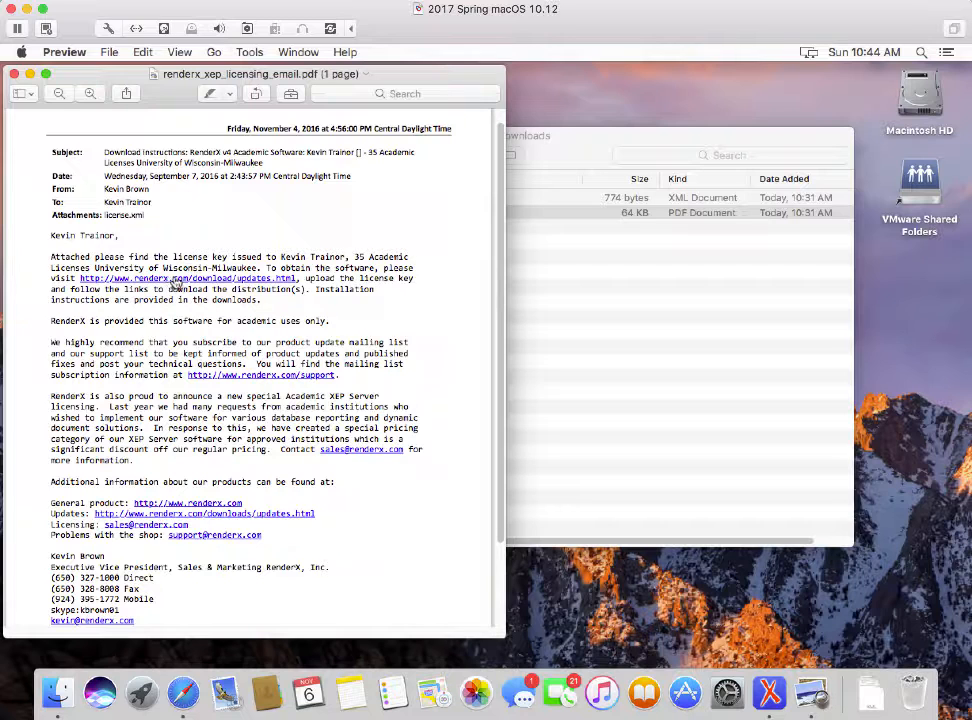
click(245, 280)
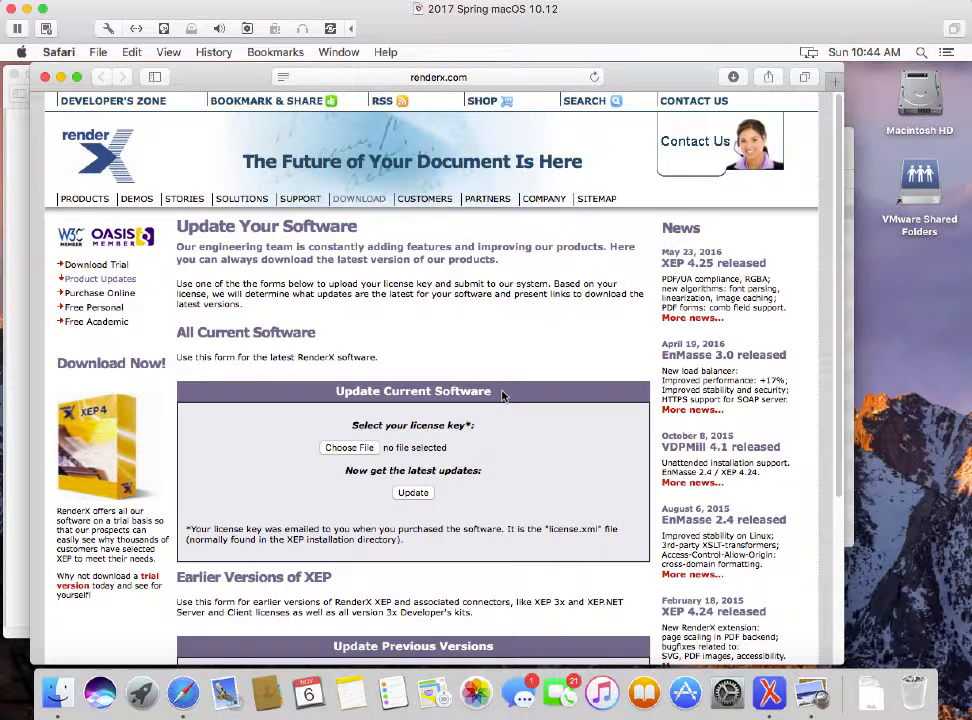
- Submit license.xml from Downloads as the license key in the Update Current Software form and download the XEP academic edition
click(359, 449)
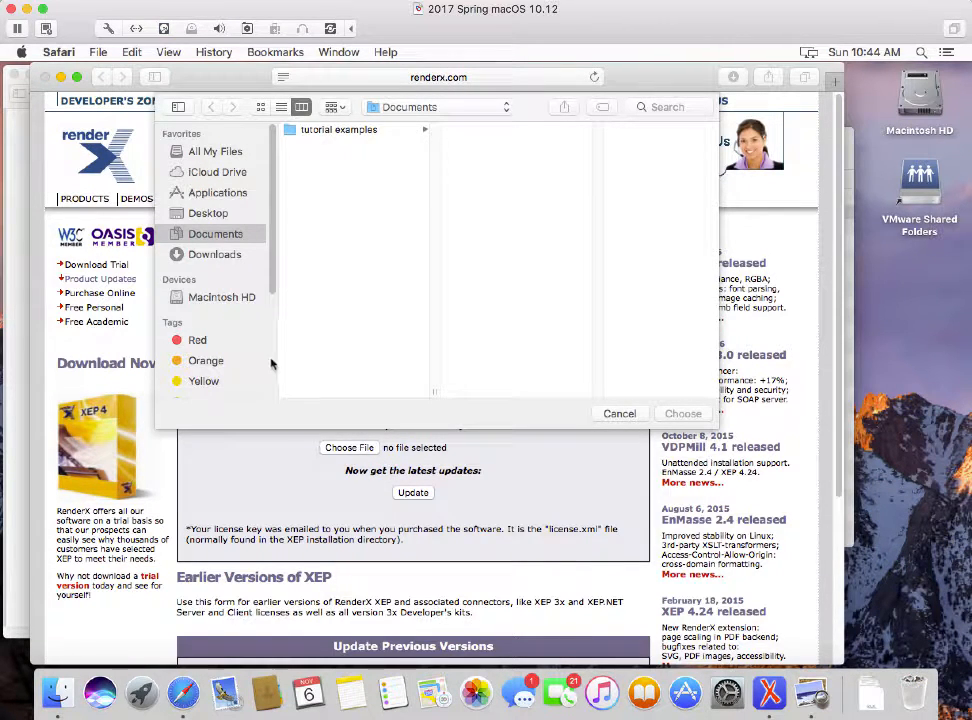
click(220, 257)
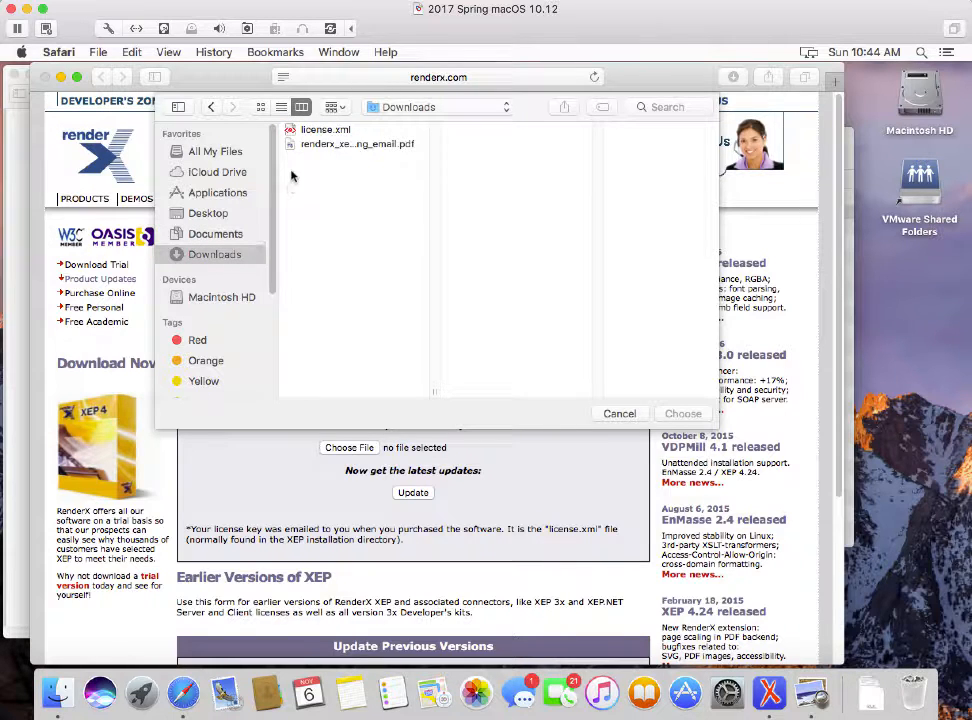
click(320, 131)
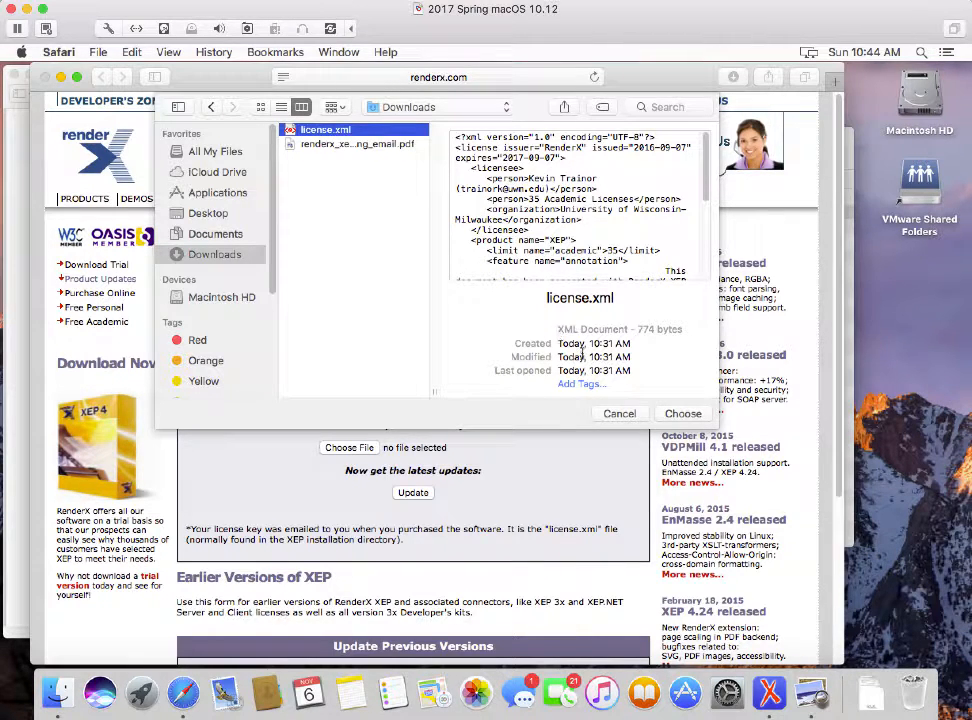
click(680, 413)
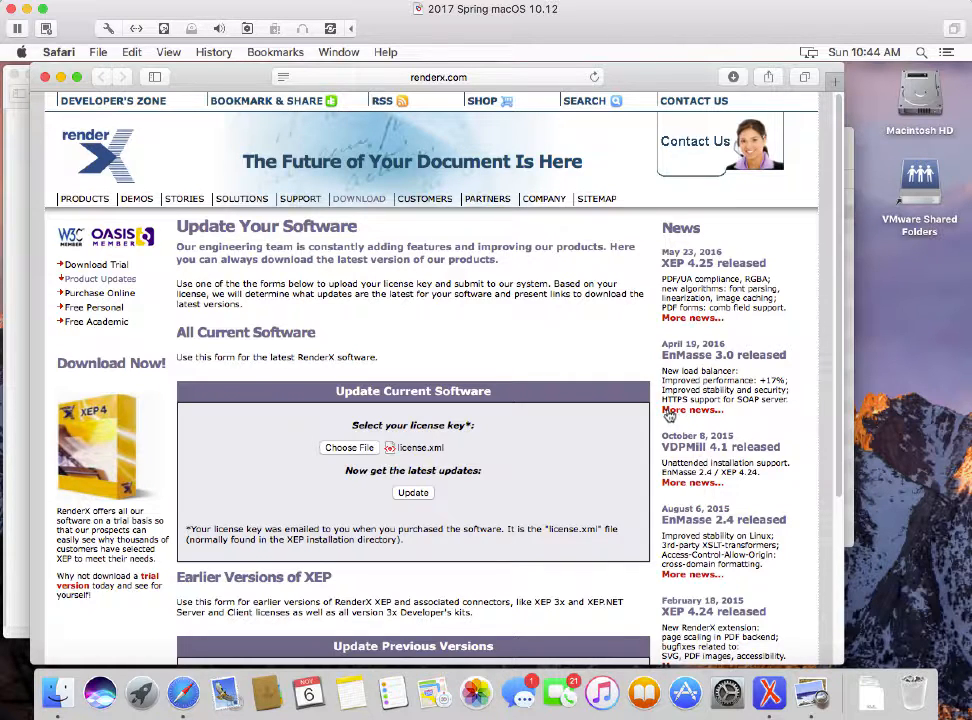
click(416, 494)
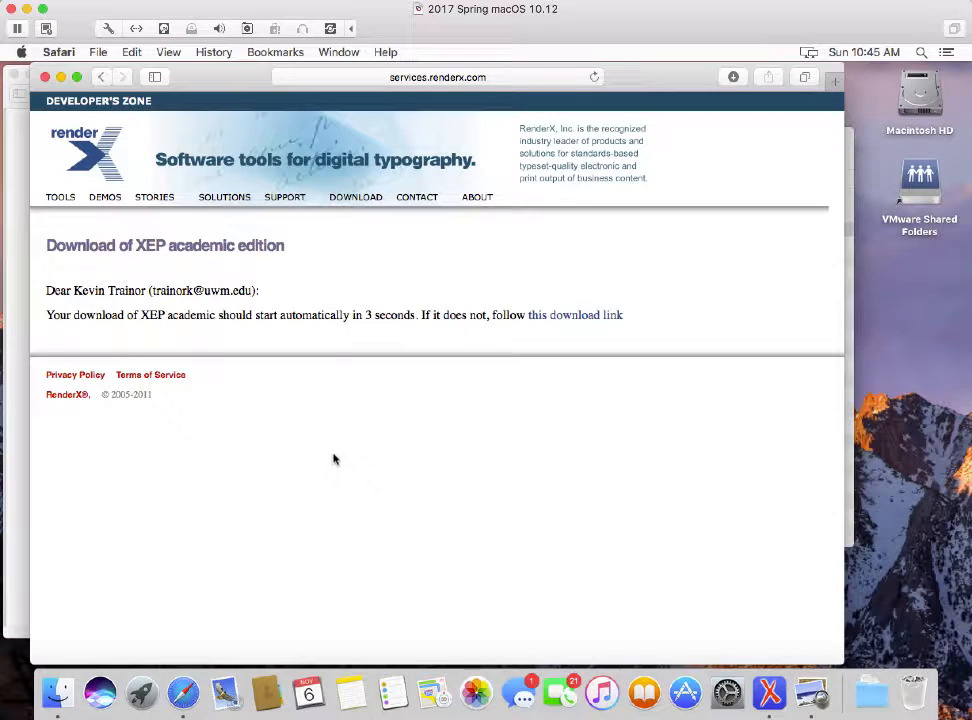
- Close the download page, the licensing email PDF and the Downloads window
click(45, 78)
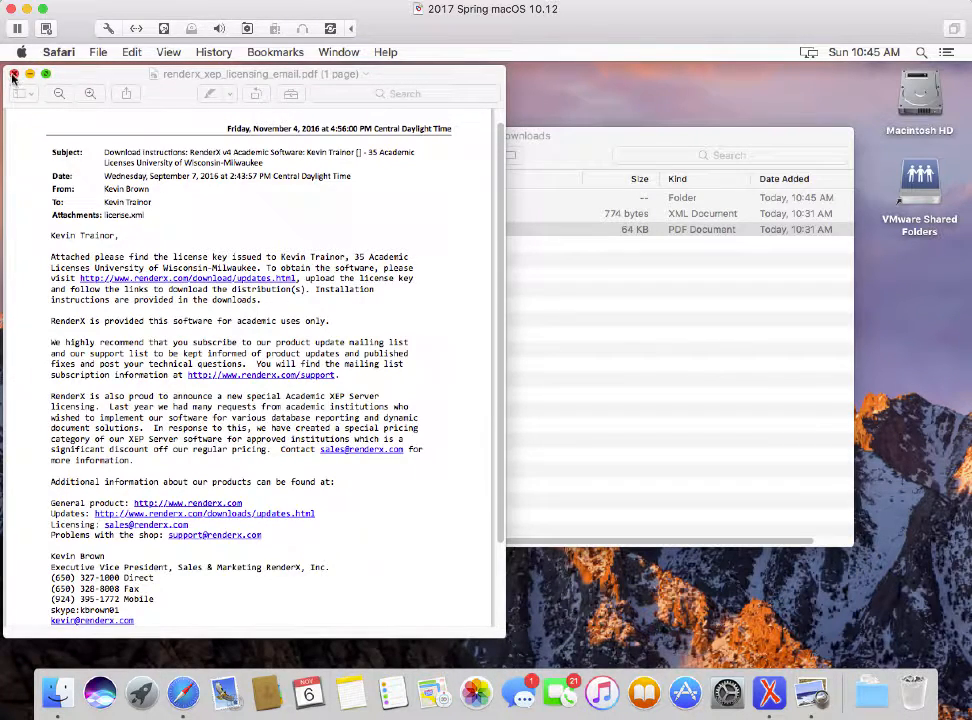
click(13, 74)
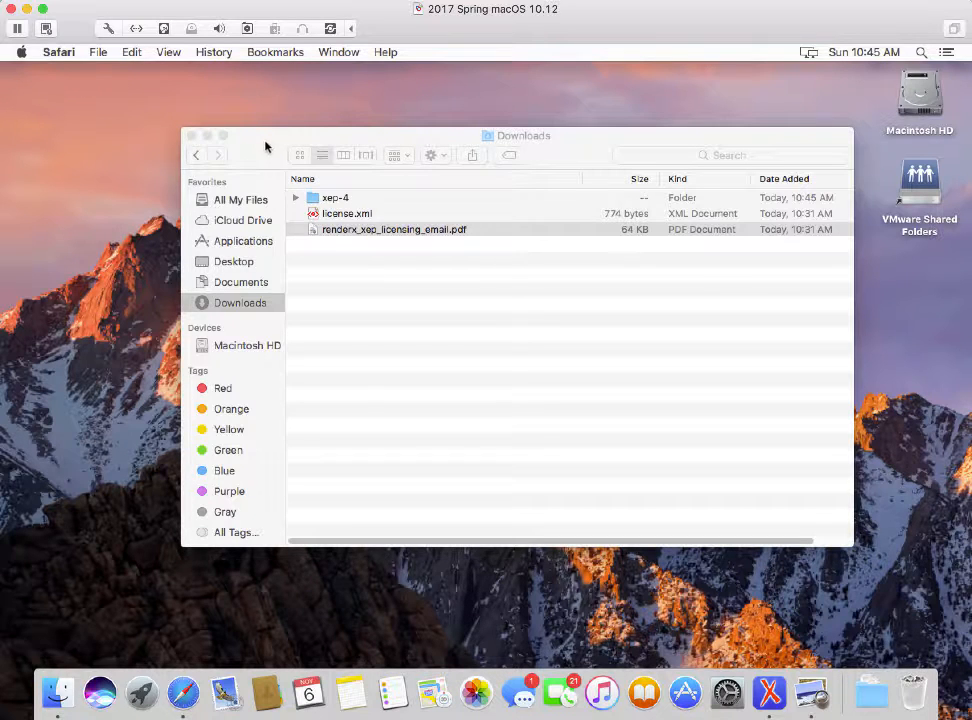
click(192, 136)
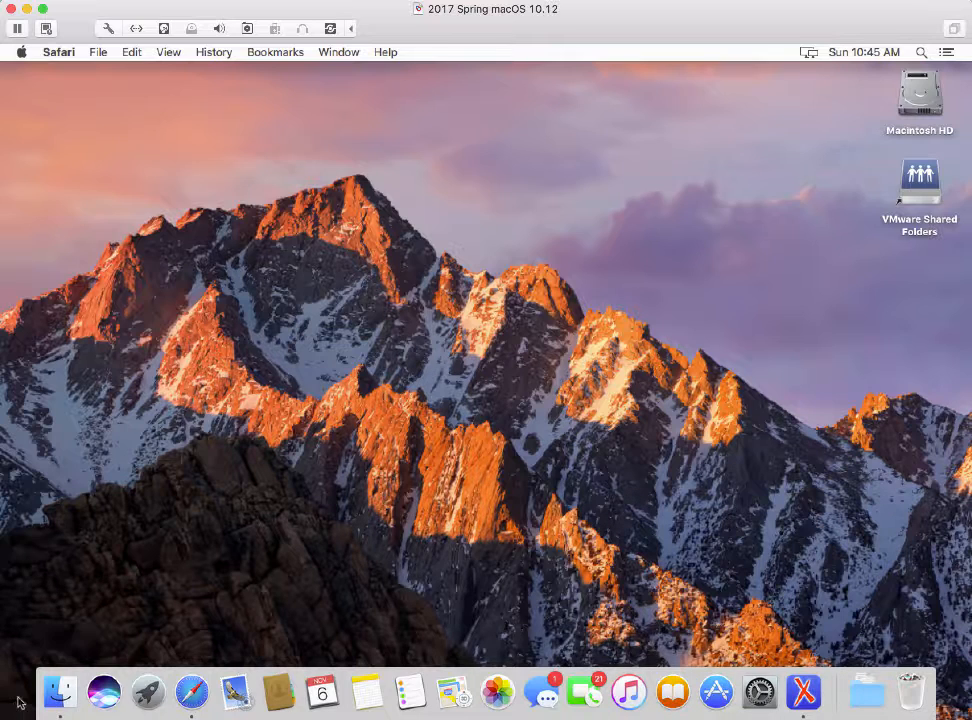
- Show the Downloads folder in a new Finder window and expand the xep-4 folder to list its files
click(59, 690)
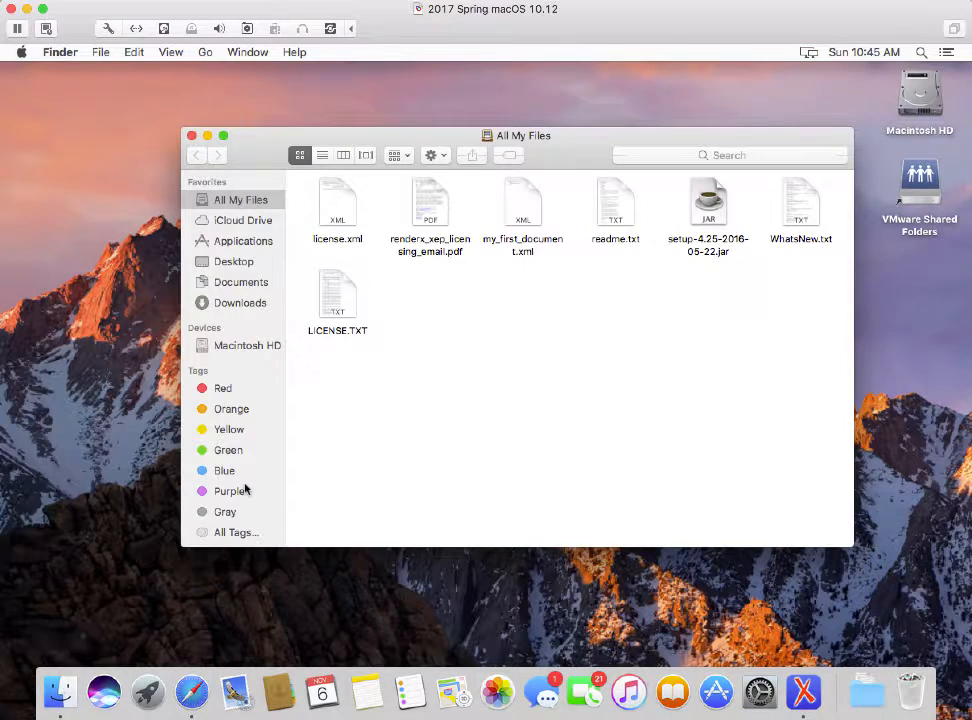
click(239, 304)
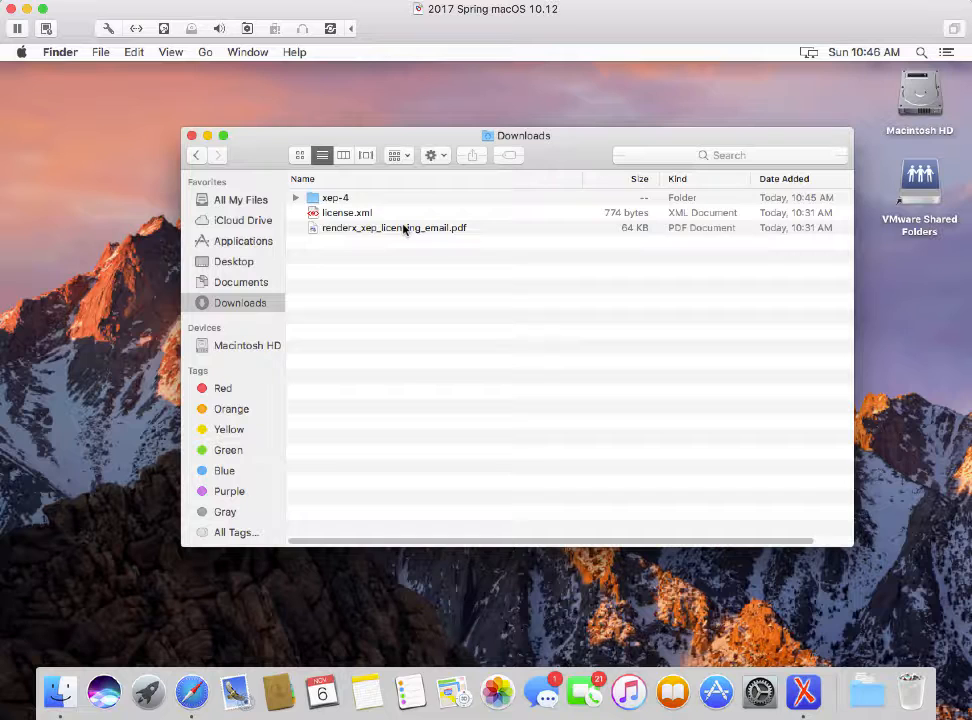
click(296, 198)
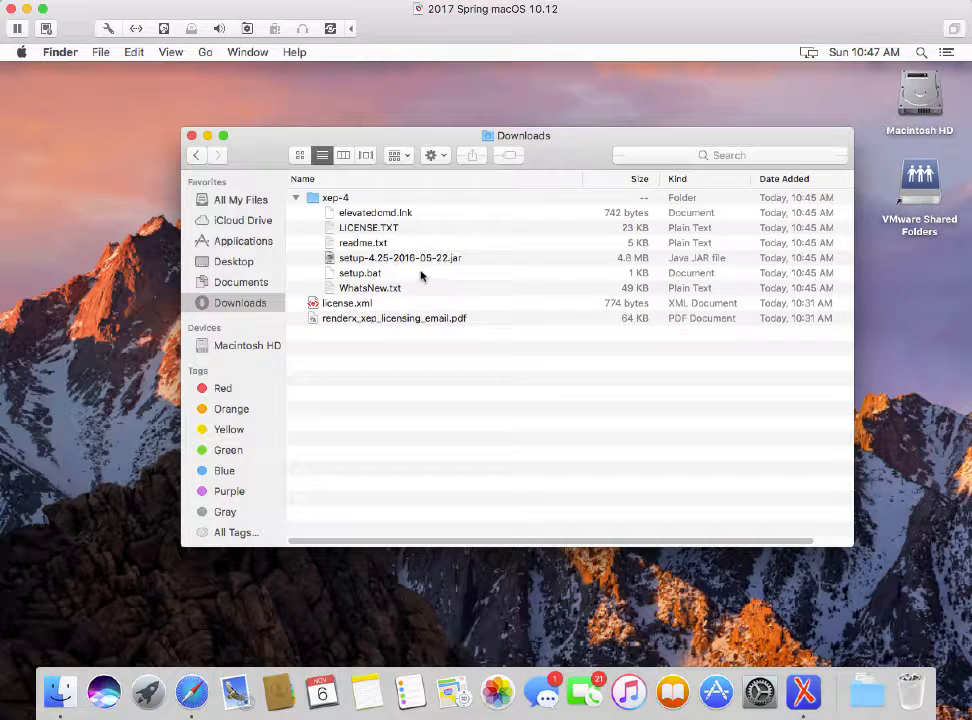
- Open readme.txt from the xep-4 folder and select the java -jar setup-4.25-2016-05-22.jar command in its Installation section
click(430, 261)
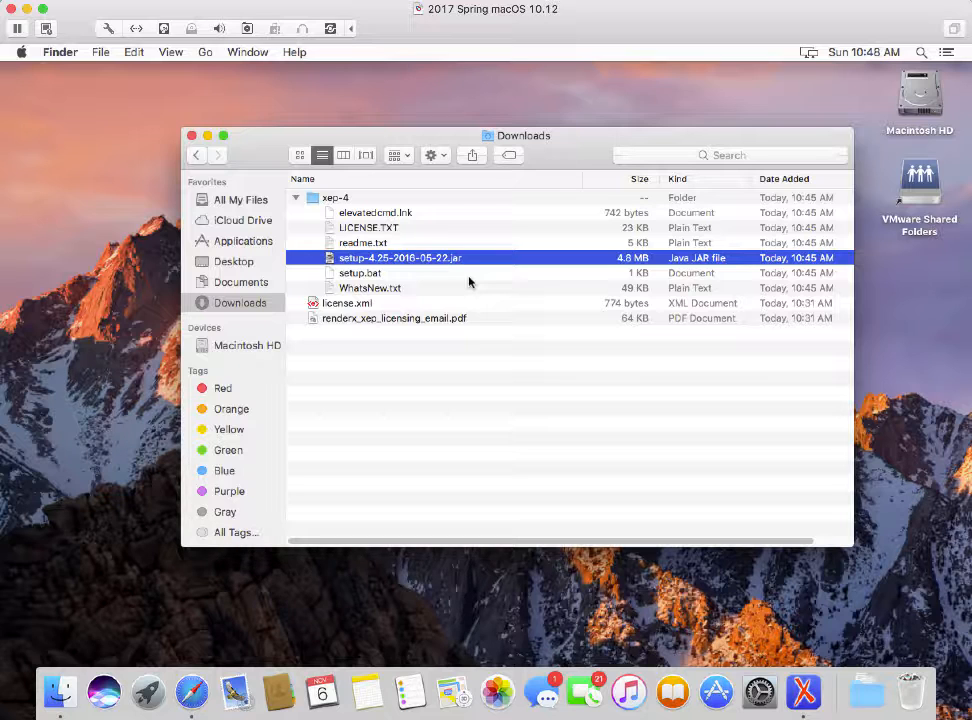
click(373, 245)
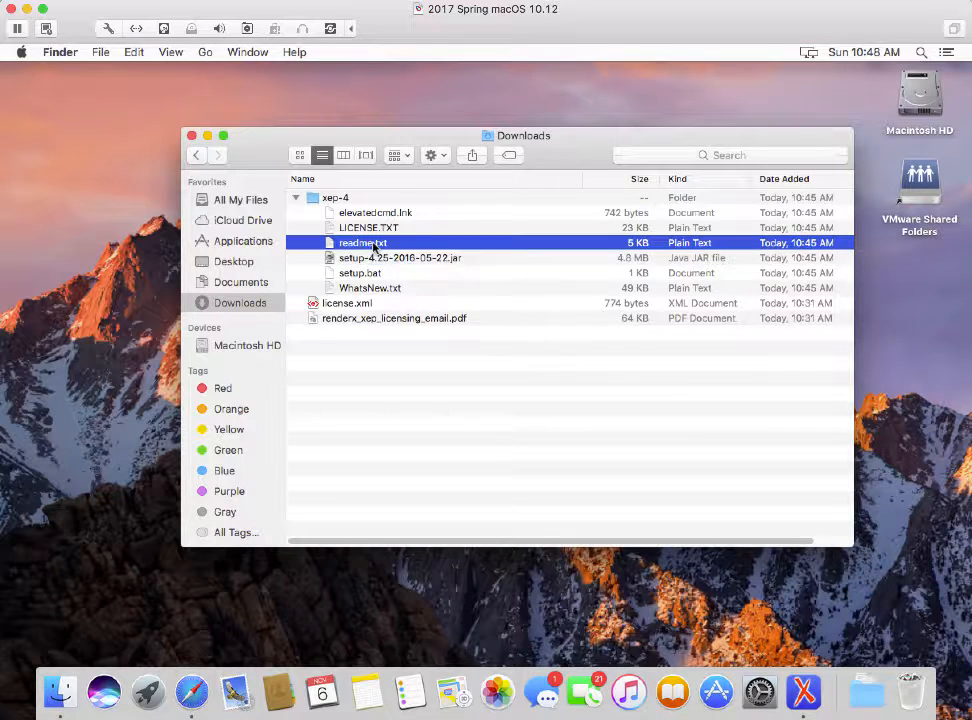
double_click(373, 245)
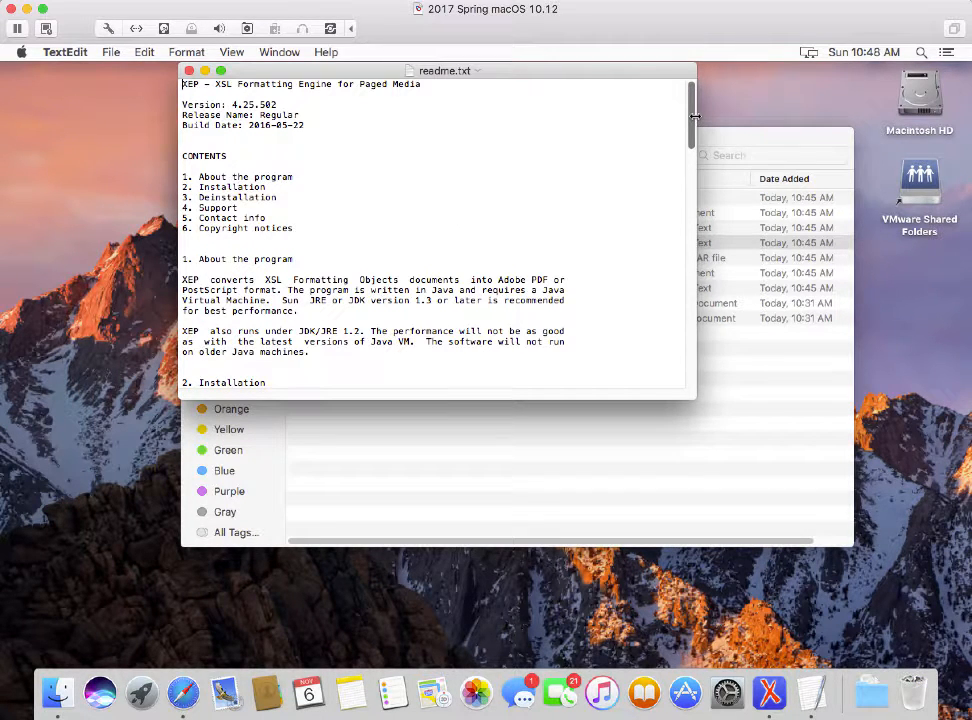
drag(692, 121, 708, 174)
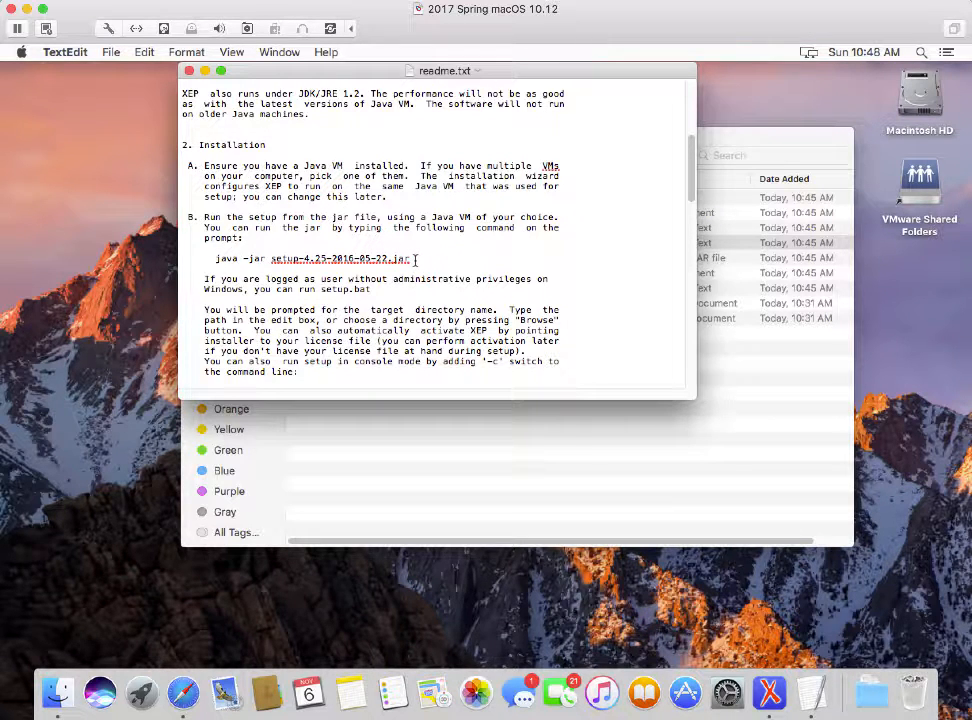
drag(416, 260, 216, 261)
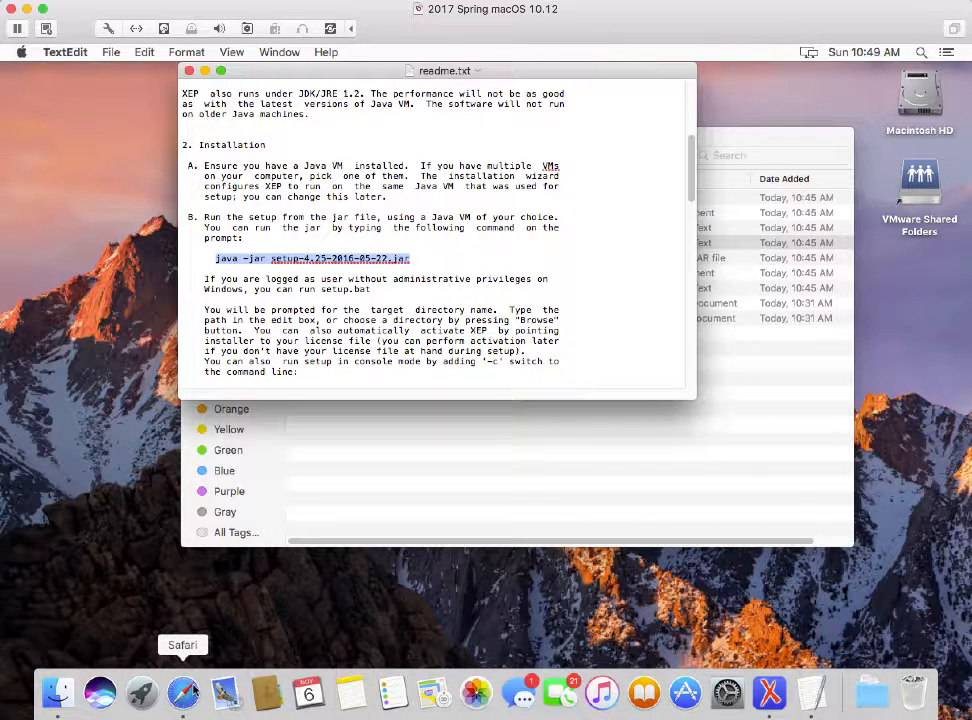
- Launch Terminal from Launchpad's Other folder and list the contents of the home directory with ls
click(141, 695)
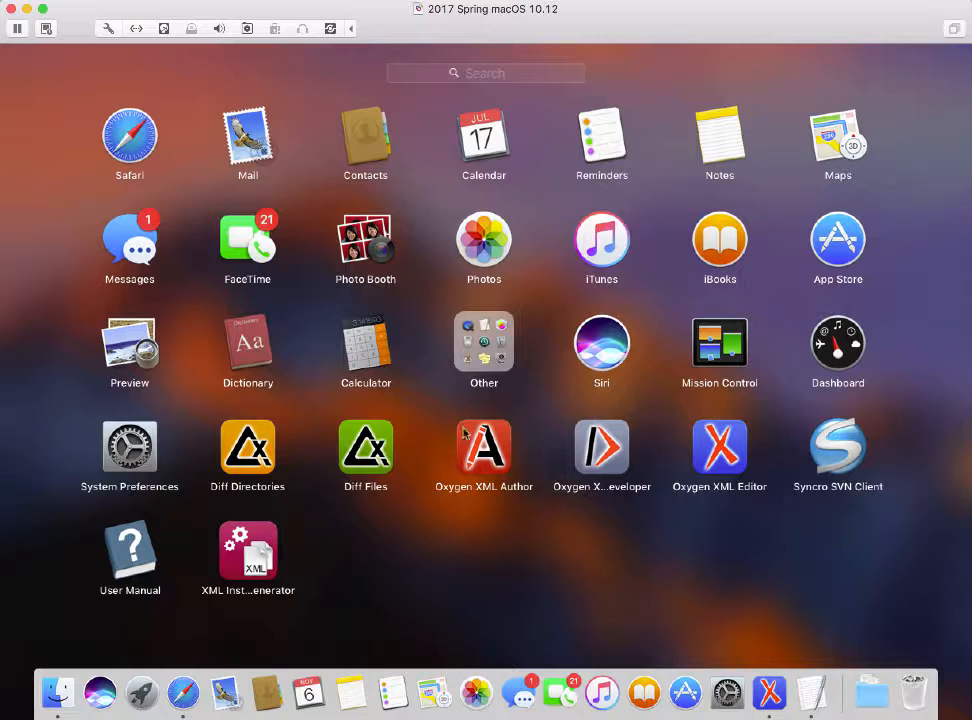
click(482, 336)
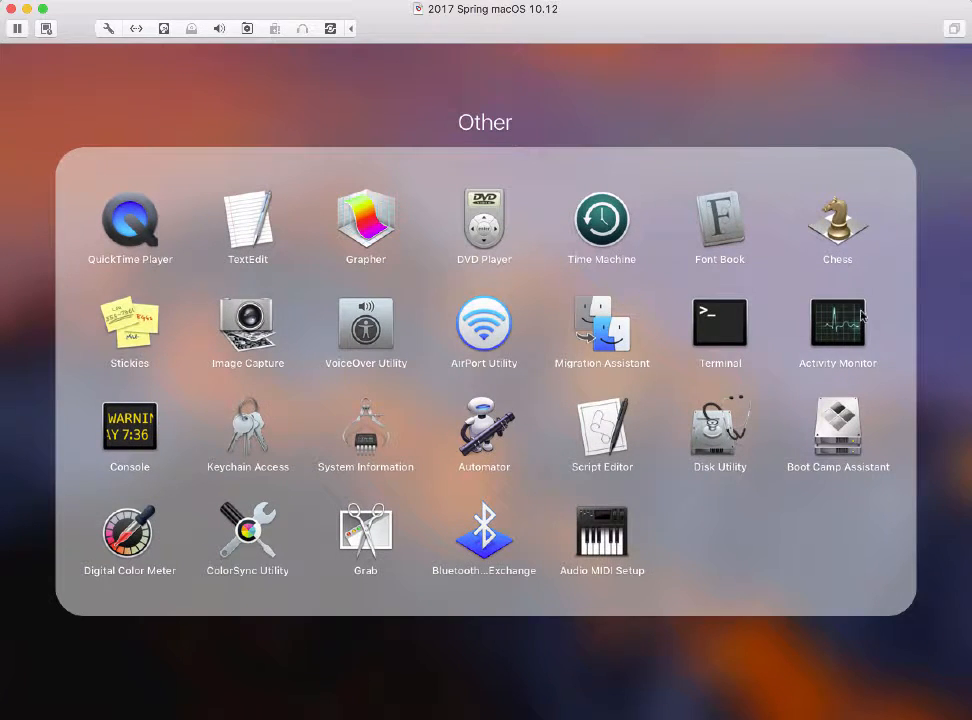
click(724, 330)
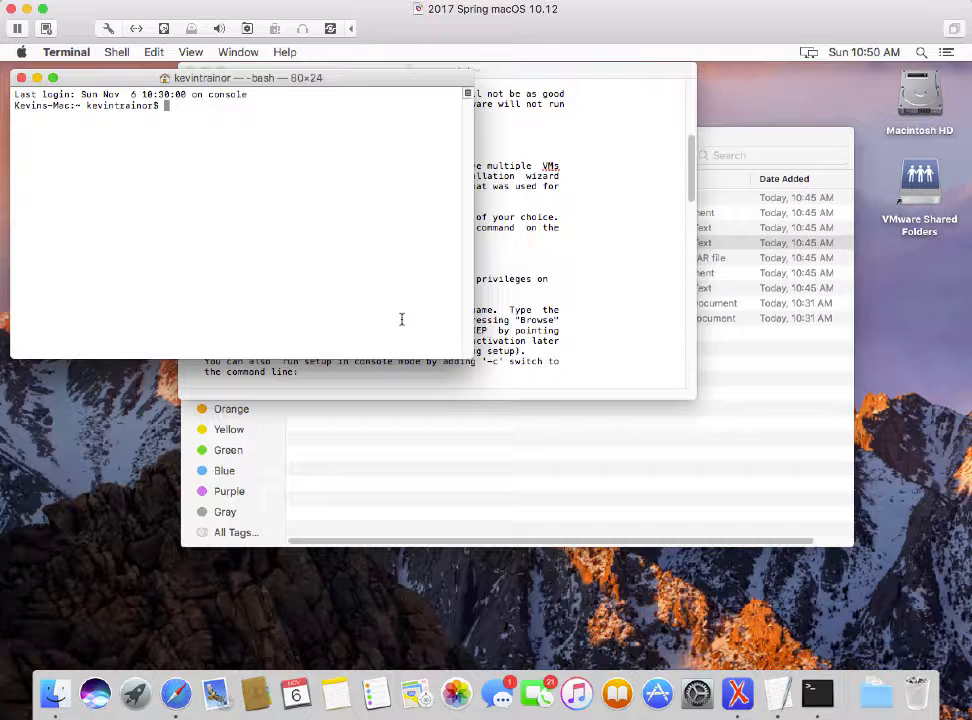
text(ls)
key(Return)
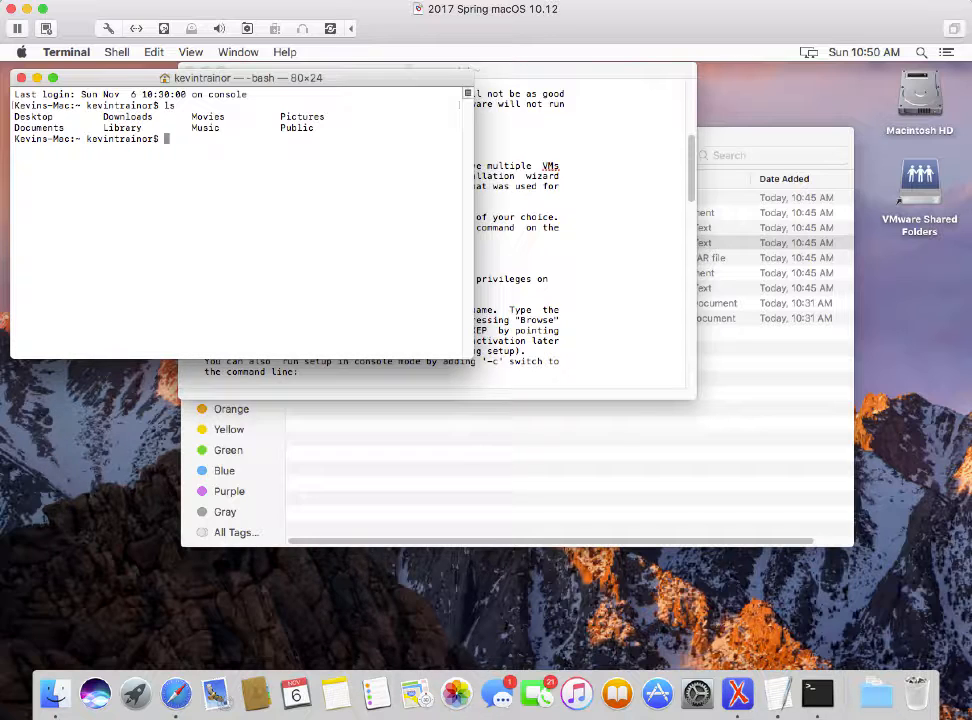
- Change the Terminal's working directory to Downloads and list its contents
text(cd)
text(Do)
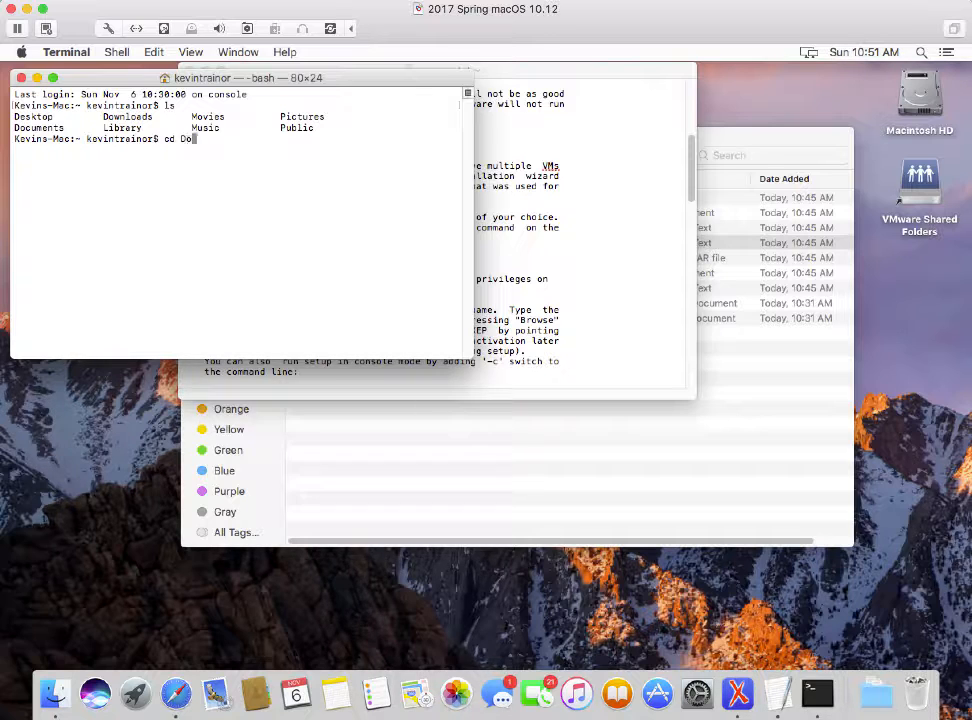
text(wnloads)
key(Return)
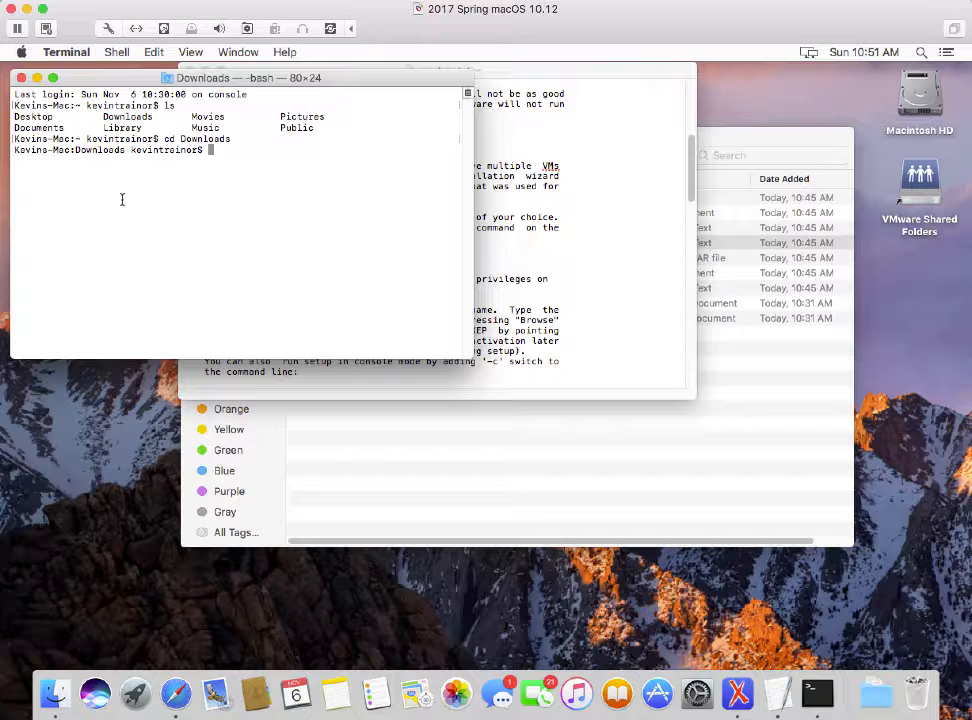
text(ls)
key(Return)
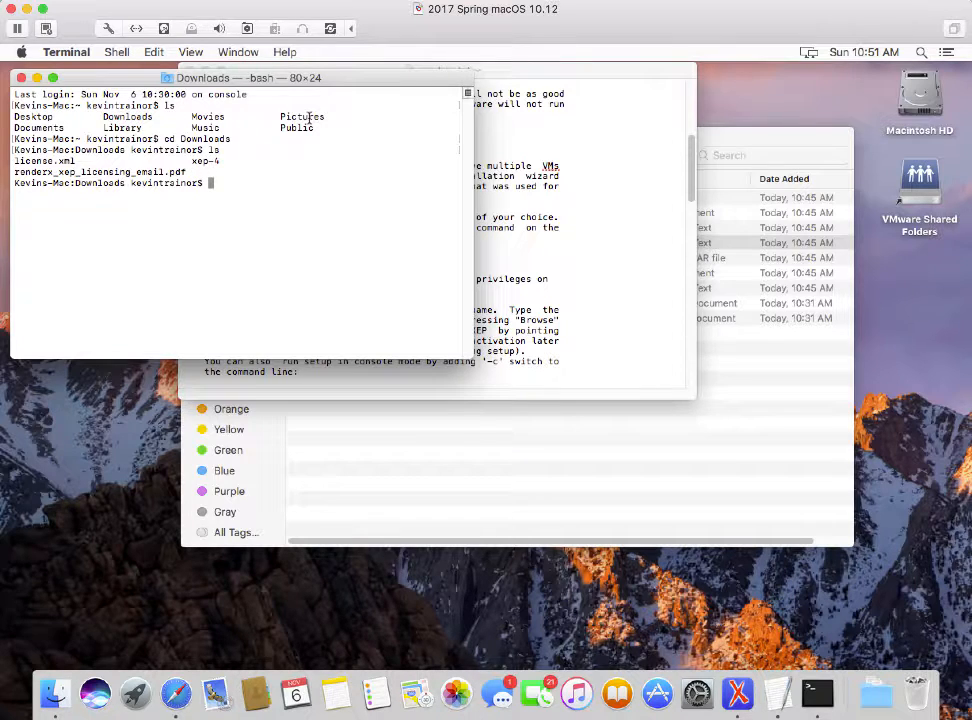
- Change into the xep-4 directory and list its files
text(cd xep-4)
key(Return)
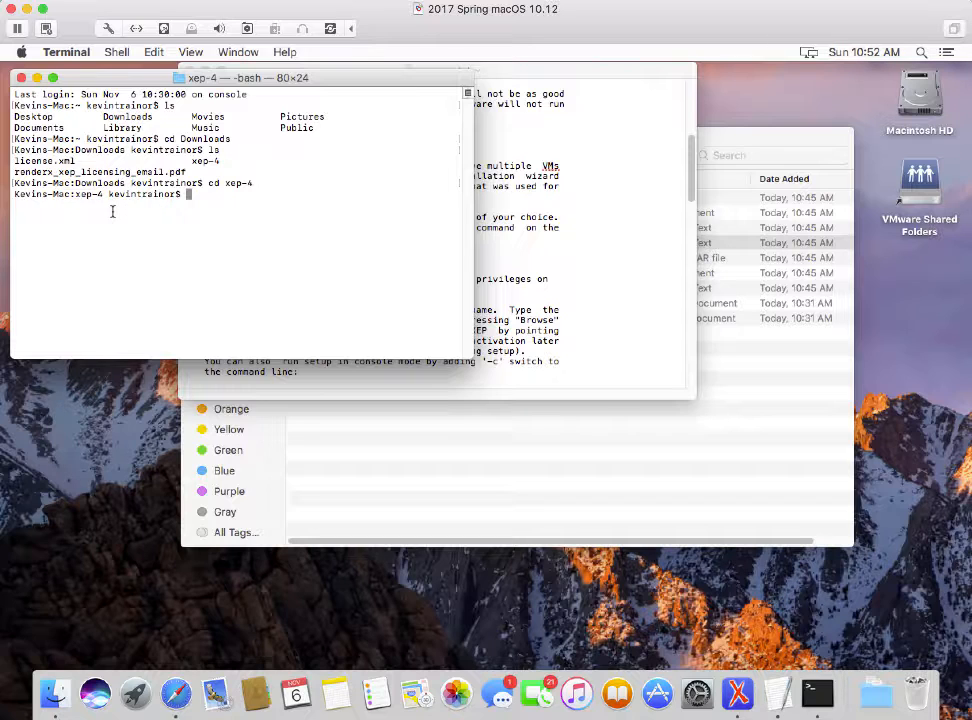
text(ls)
key(Return)
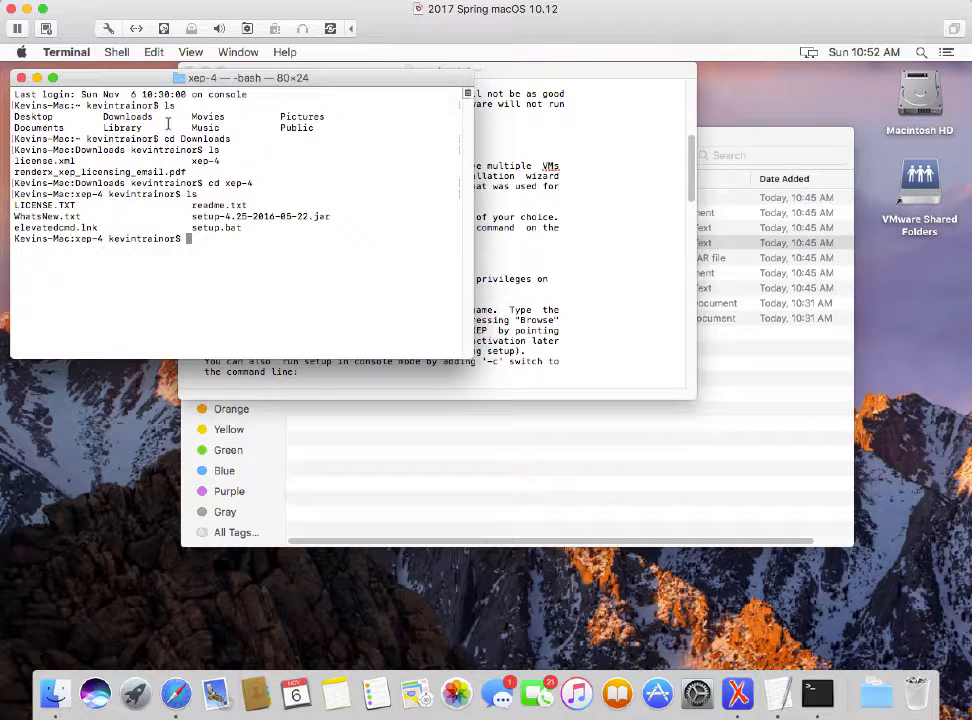
- Copy the selected java -jar setup-4.25-2016-05-22.jar command from readme.txt and run it in Terminal
click(655, 137)
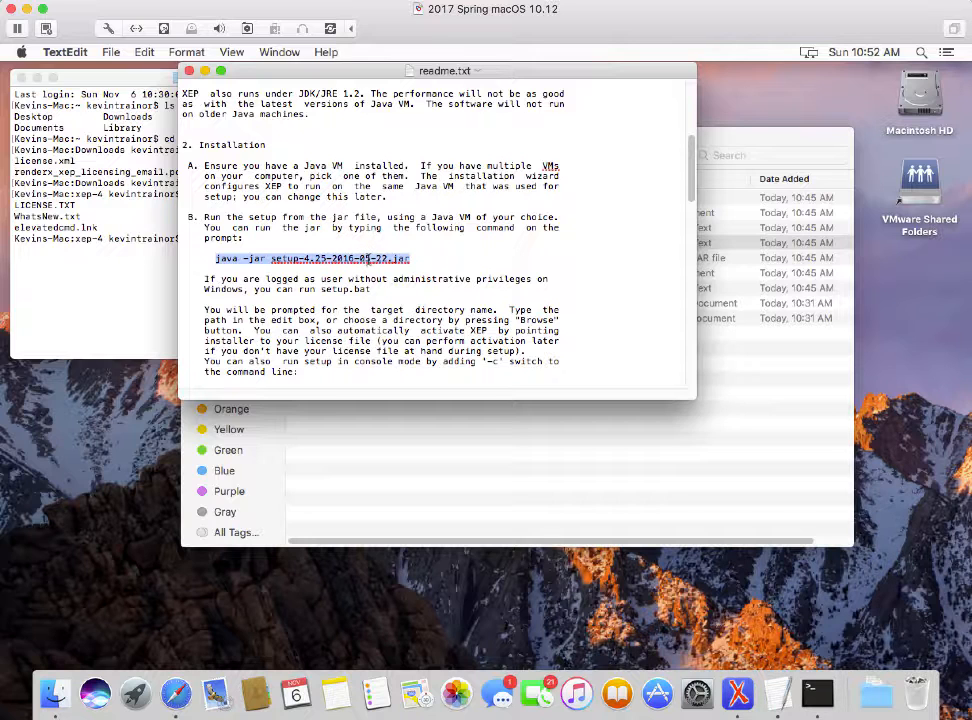
right_click(368, 258)
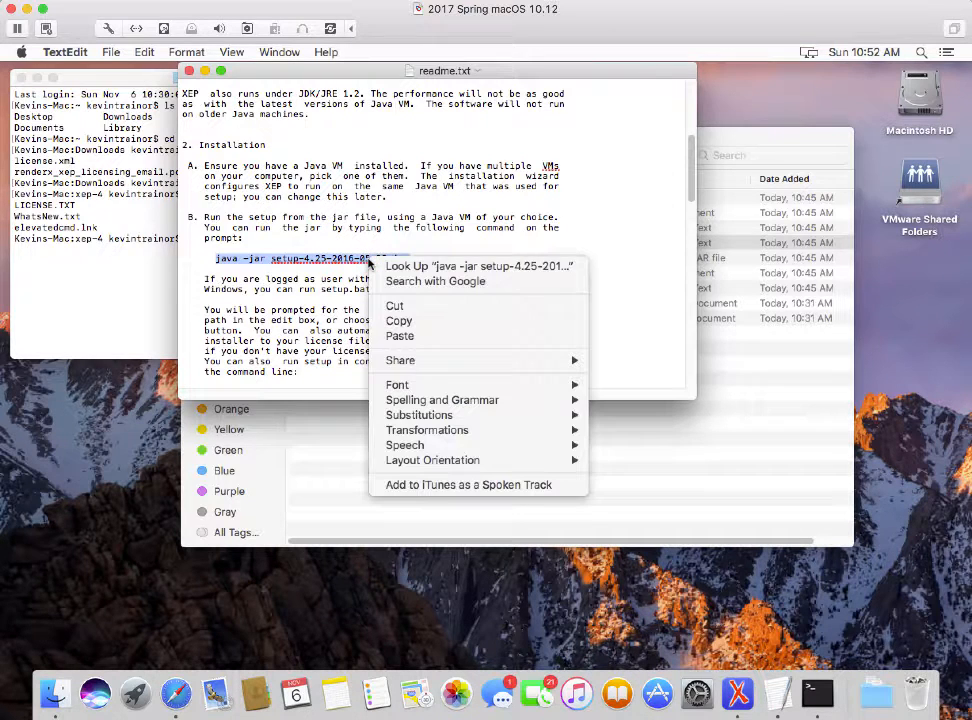
click(399, 321)
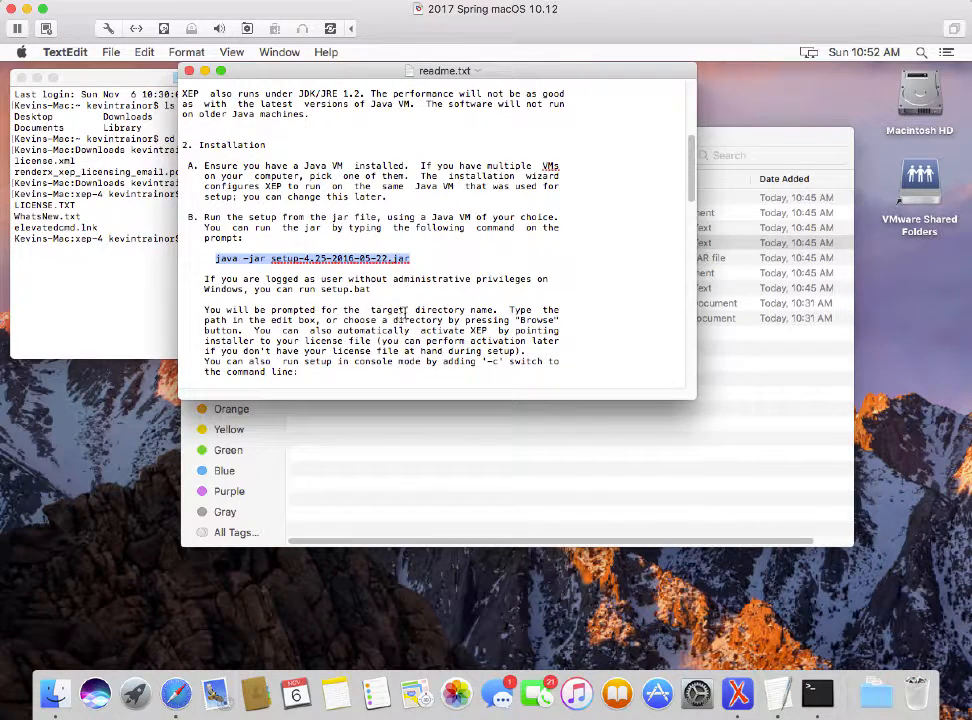
click(172, 271)
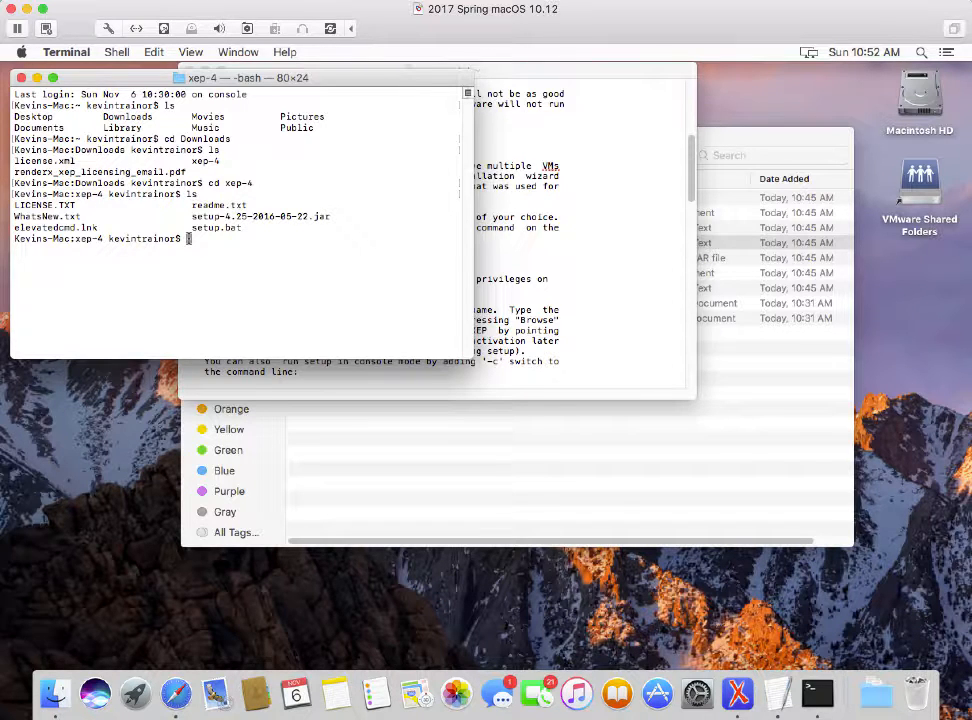
right_click(187, 238)
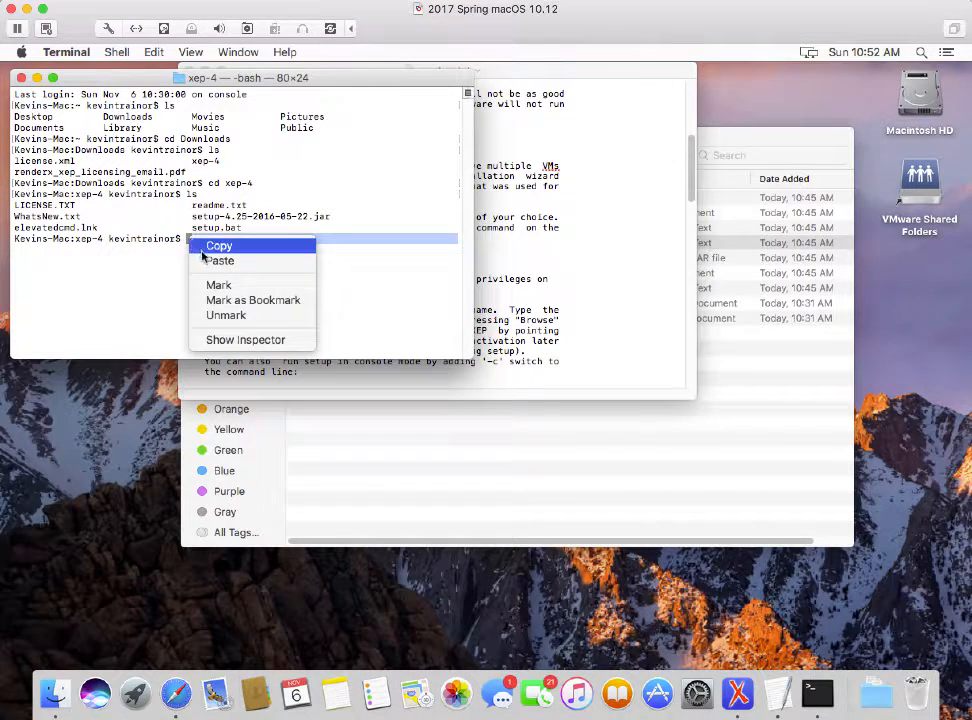
click(220, 260)
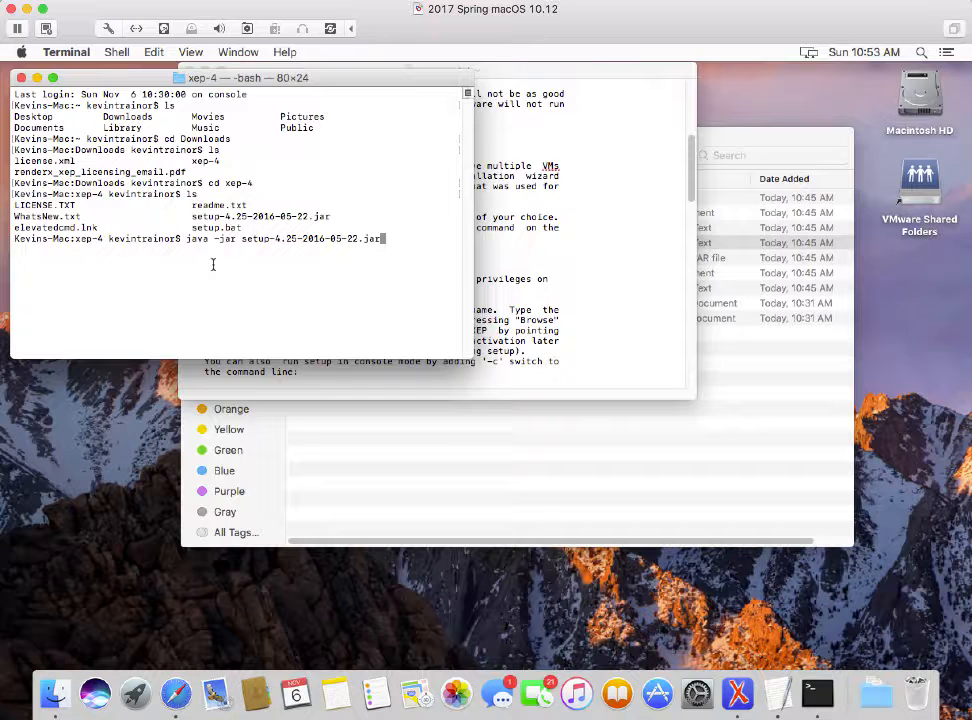
key(Return)
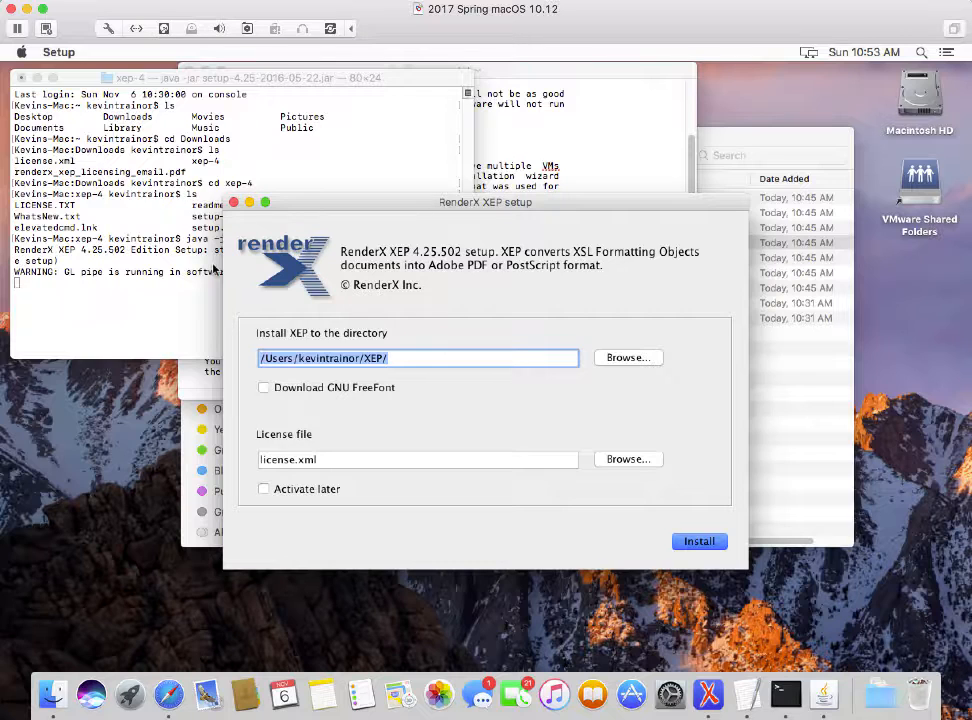
- Enable Download GNU FreeFont in the RenderX XEP setup and choose license.xml from Downloads as the license file
click(263, 390)
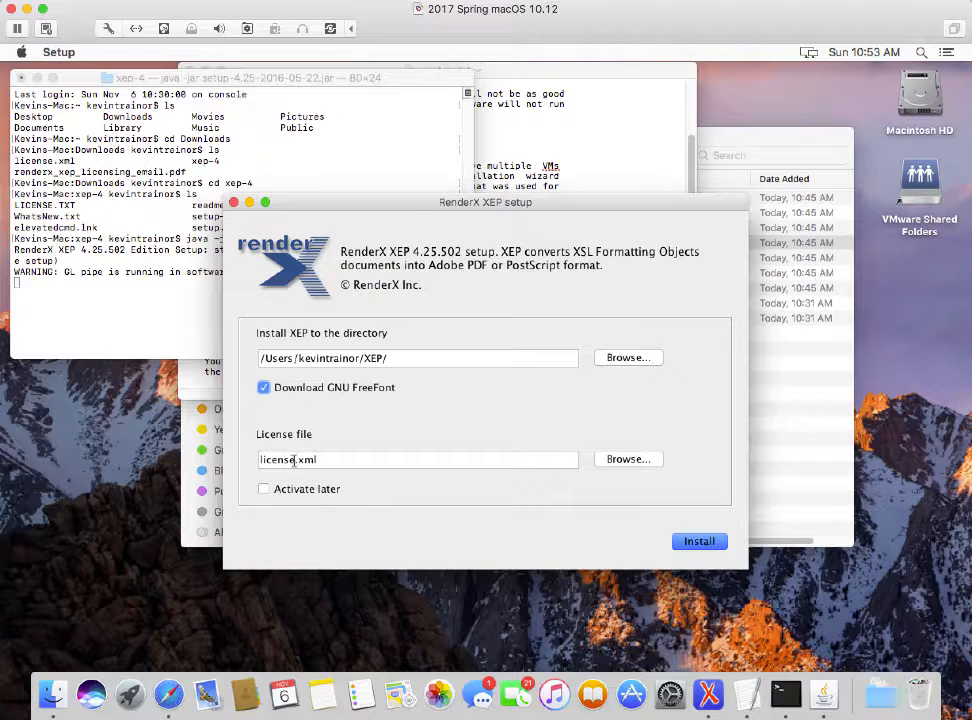
click(616, 460)
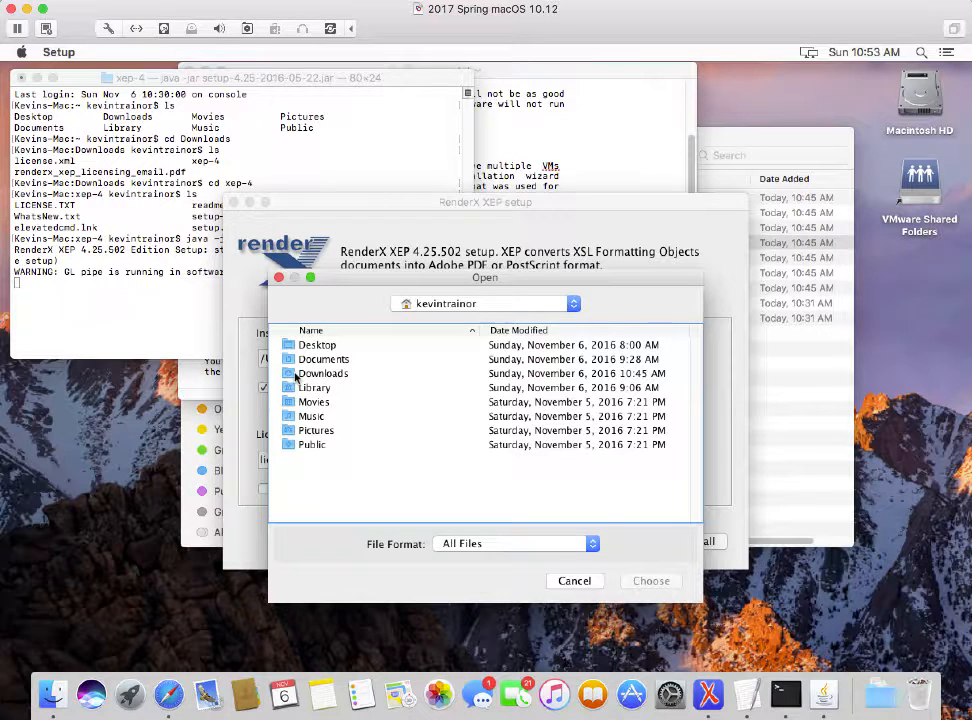
double_click(291, 377)
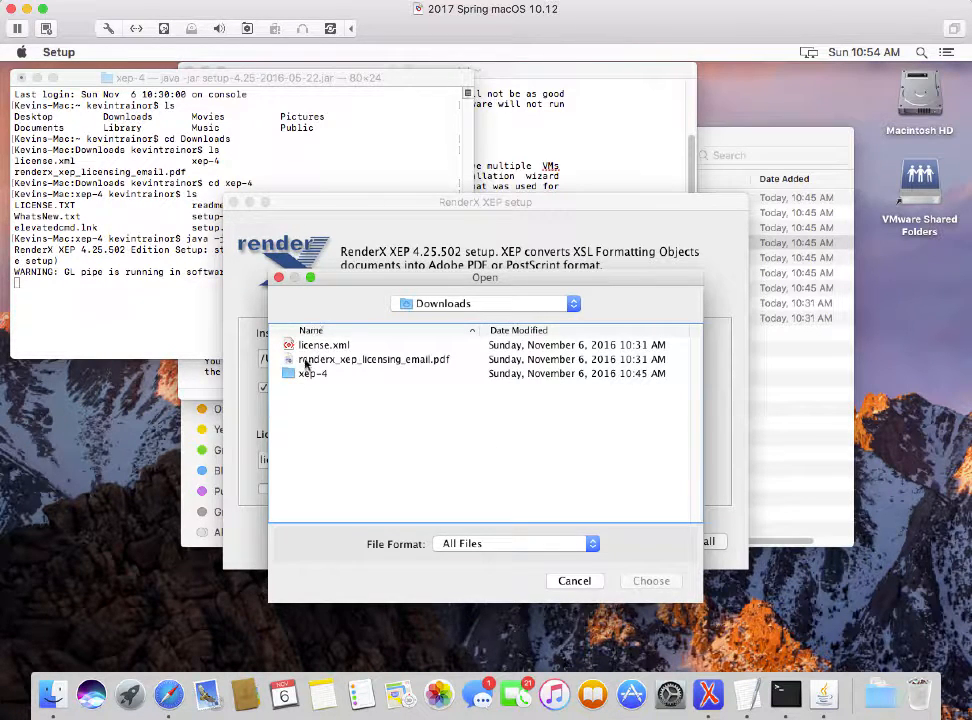
click(310, 347)
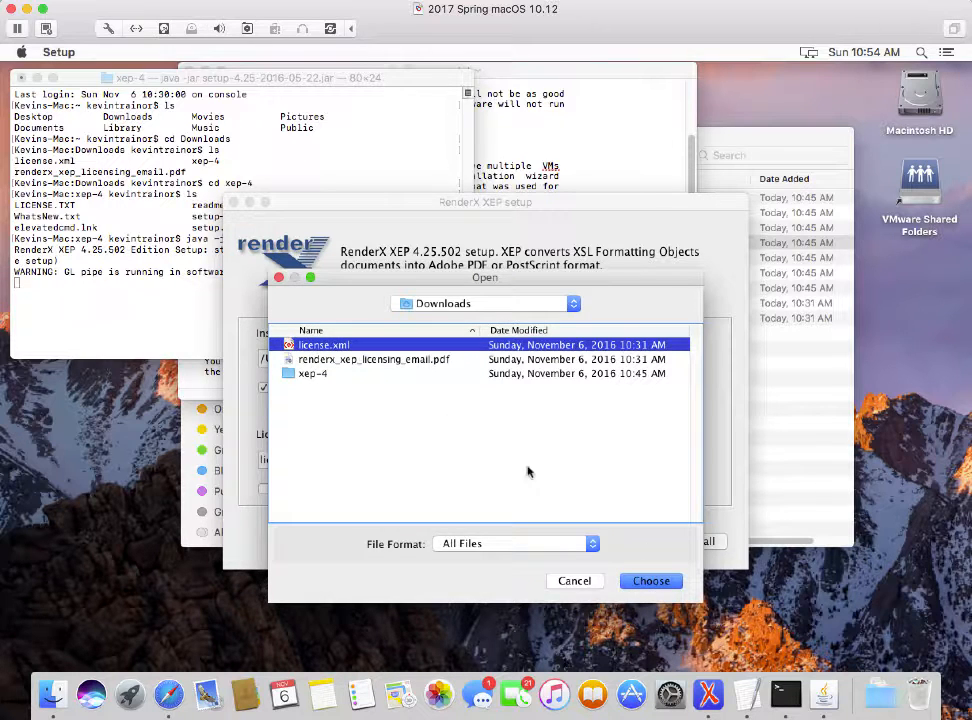
click(655, 586)
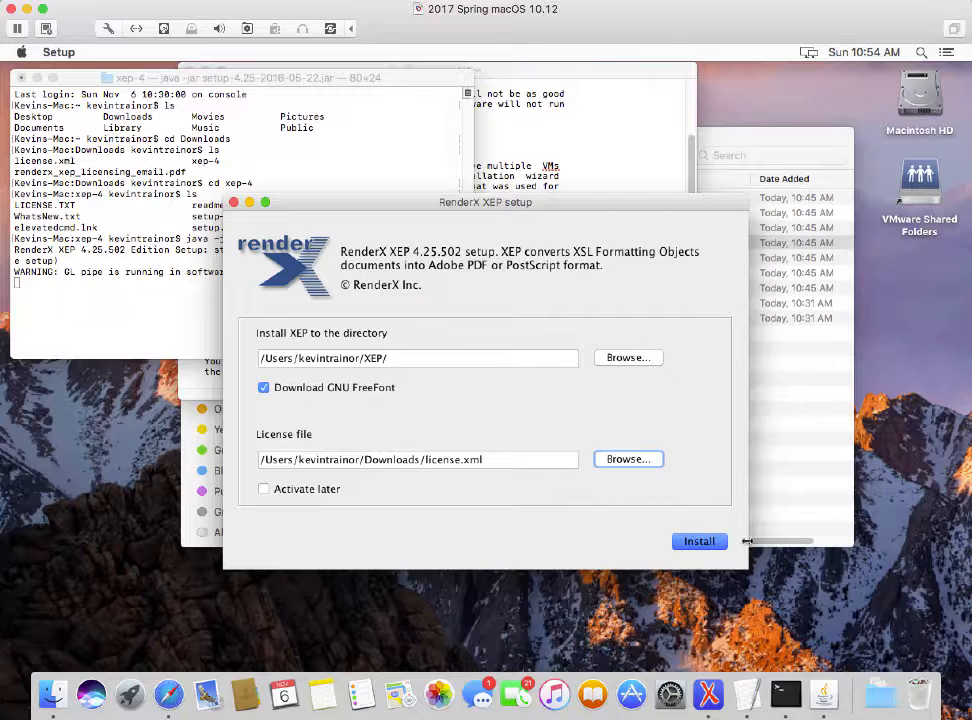
- Install XEP, accept the GNU General Public License agreement for GNU FreeFont, and finish the setup
click(700, 545)
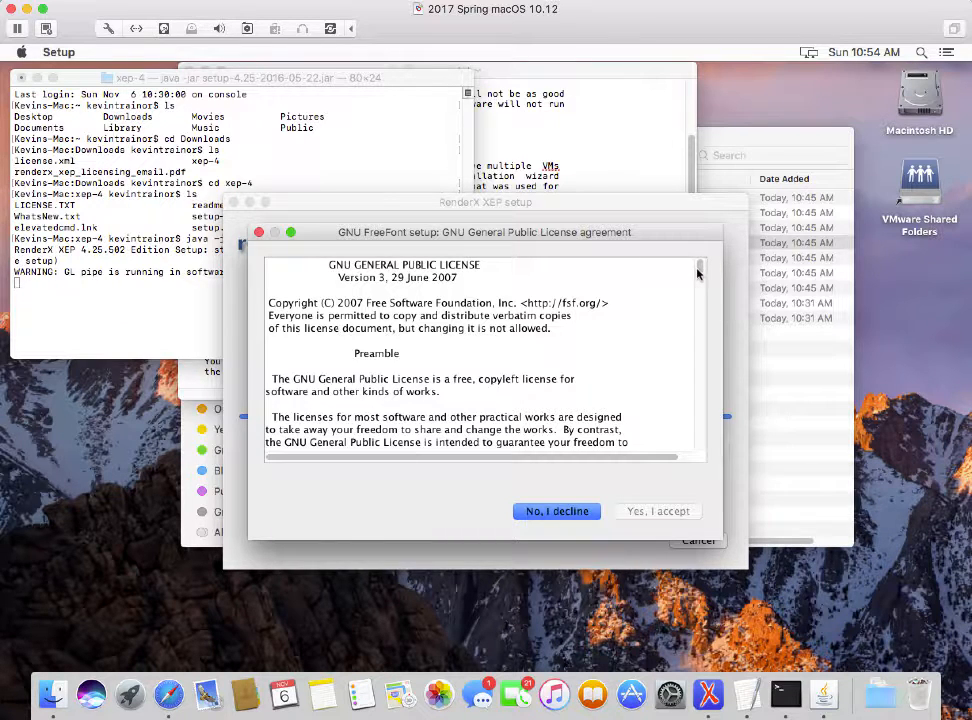
drag(700, 268, 712, 466)
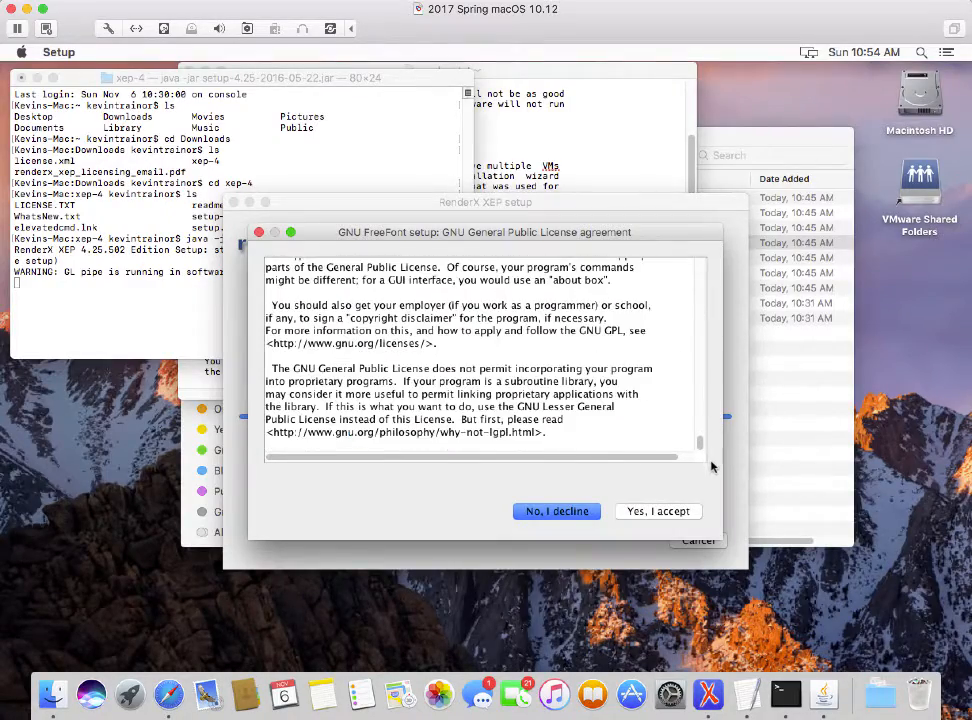
click(659, 512)
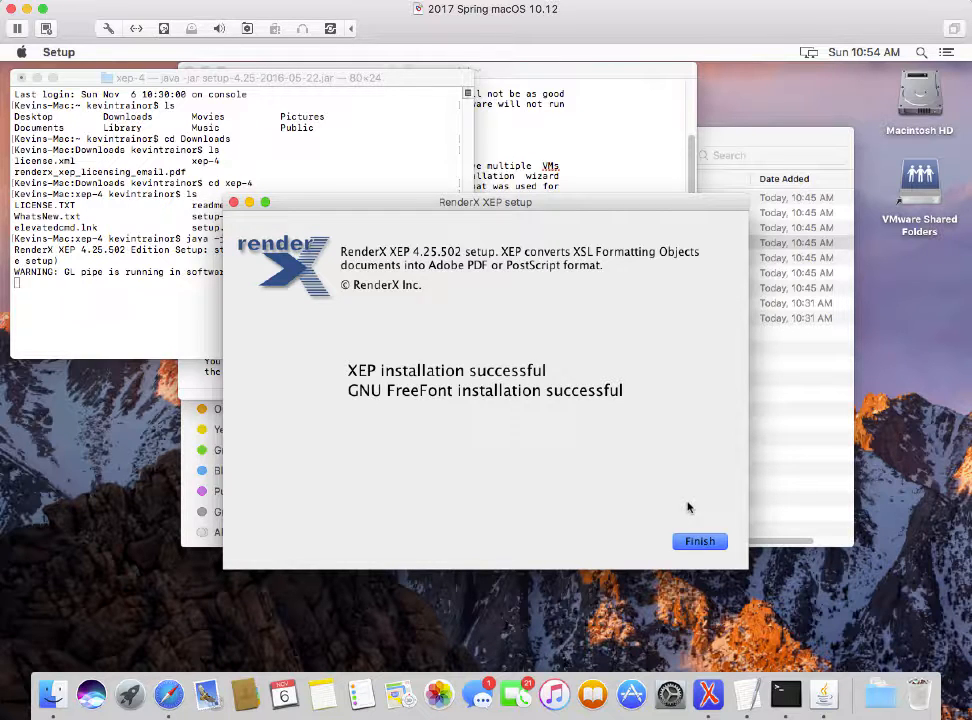
click(699, 542)
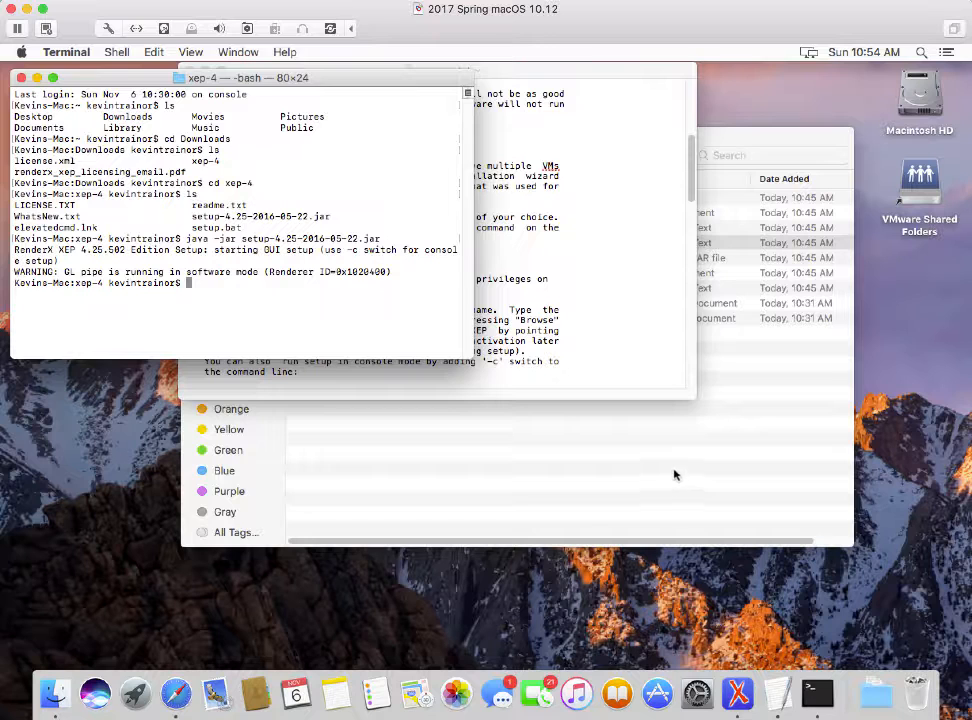
- Close the Terminal window and the readme.txt document
click(22, 79)
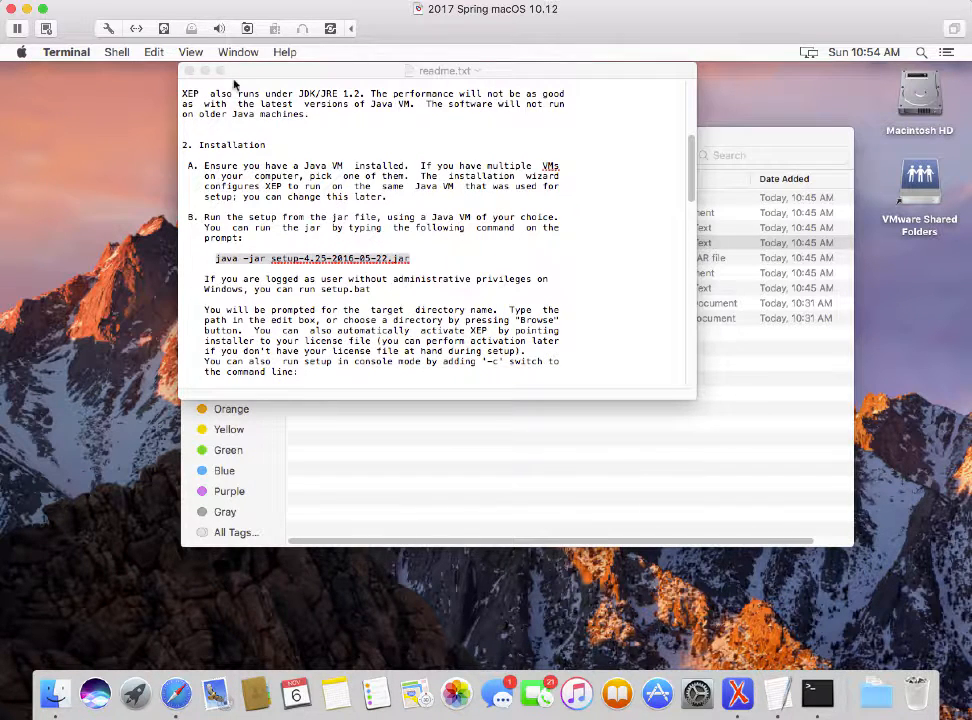
click(188, 72)
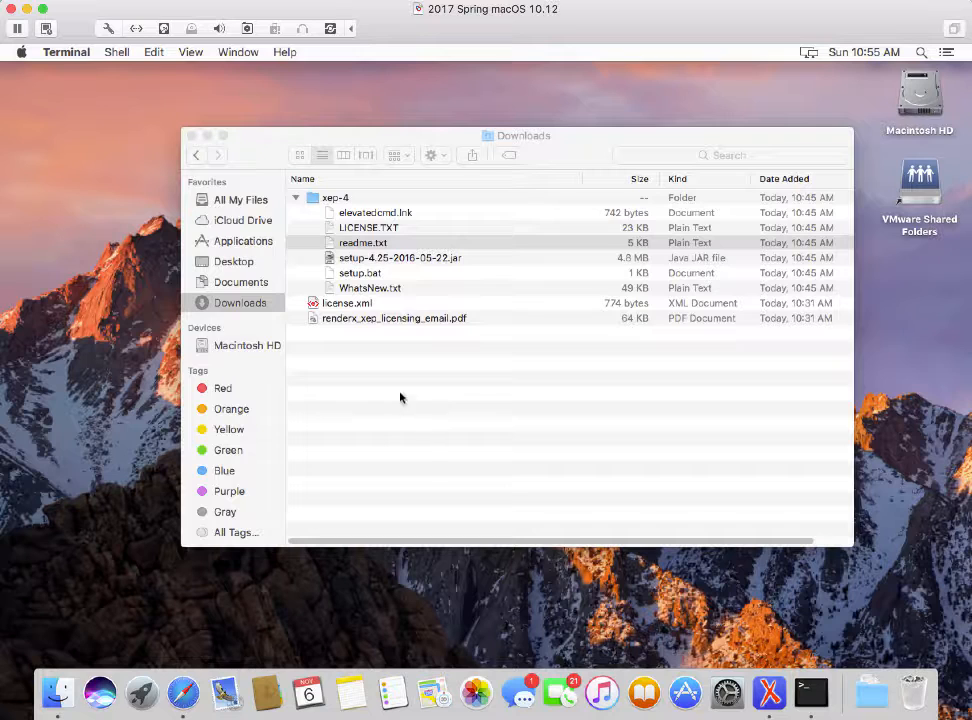
key(super+q)
- Show Macintosh HD in the Finder window and expand Users and the account's home folder to locate the XEP folder
click(227, 346)
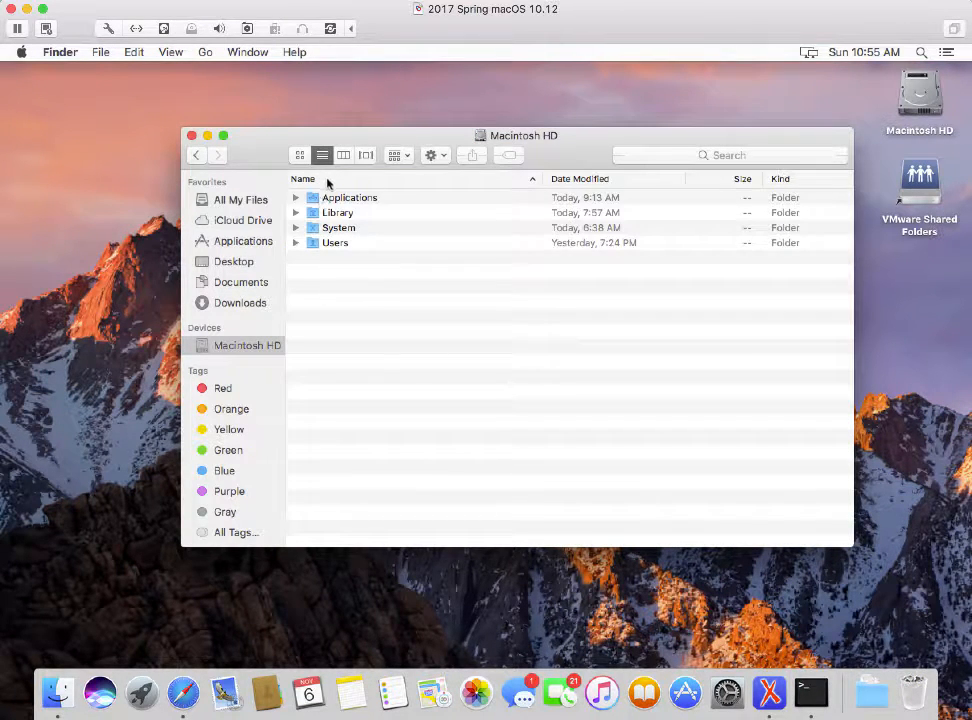
click(296, 244)
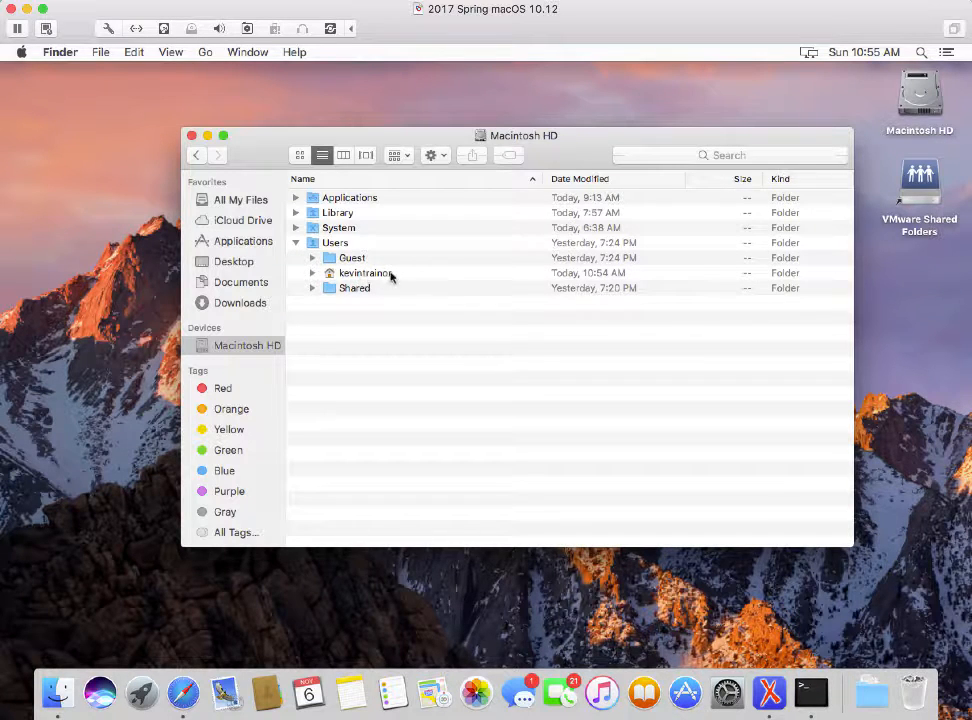
click(313, 274)
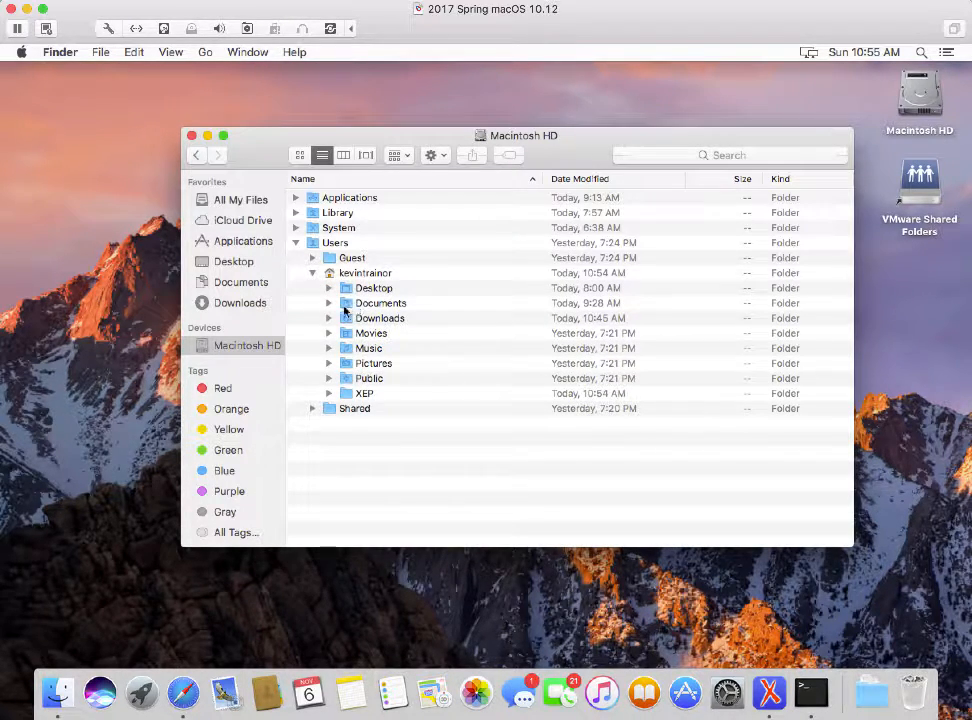
- Expand the XEP folder, enlarge the Finder window to show its full contents, and select license.xml
click(329, 394)
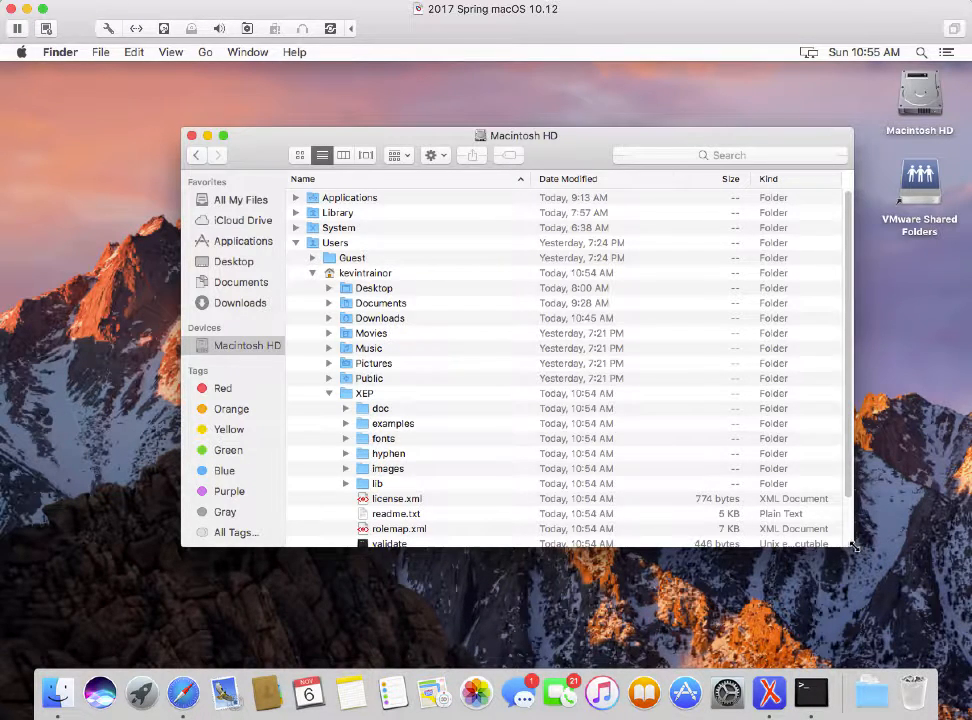
drag(849, 546, 868, 610)
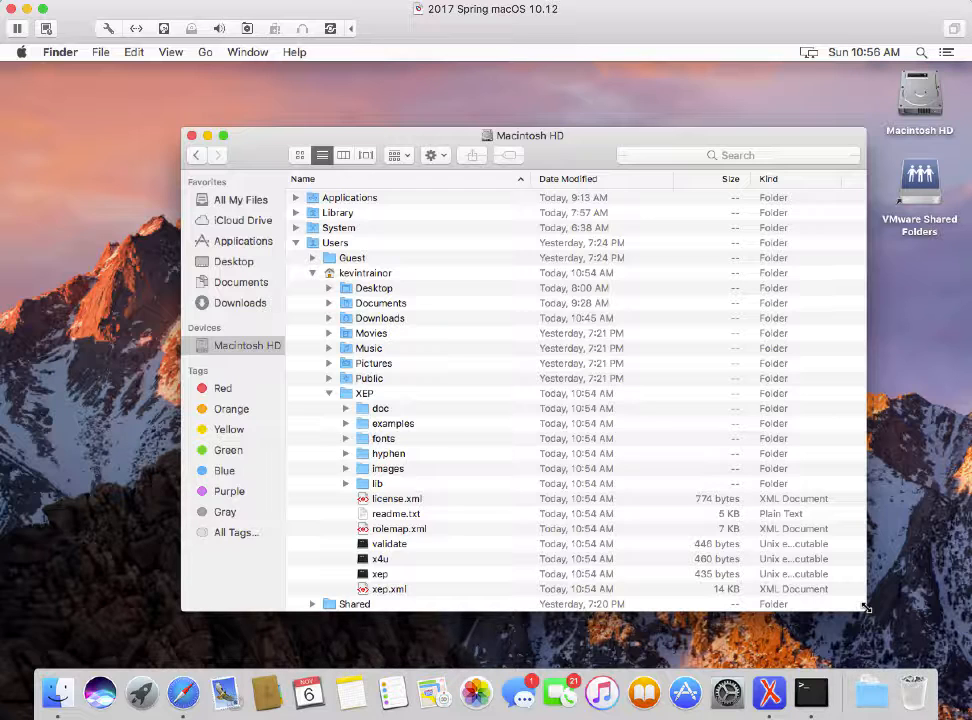
click(393, 500)
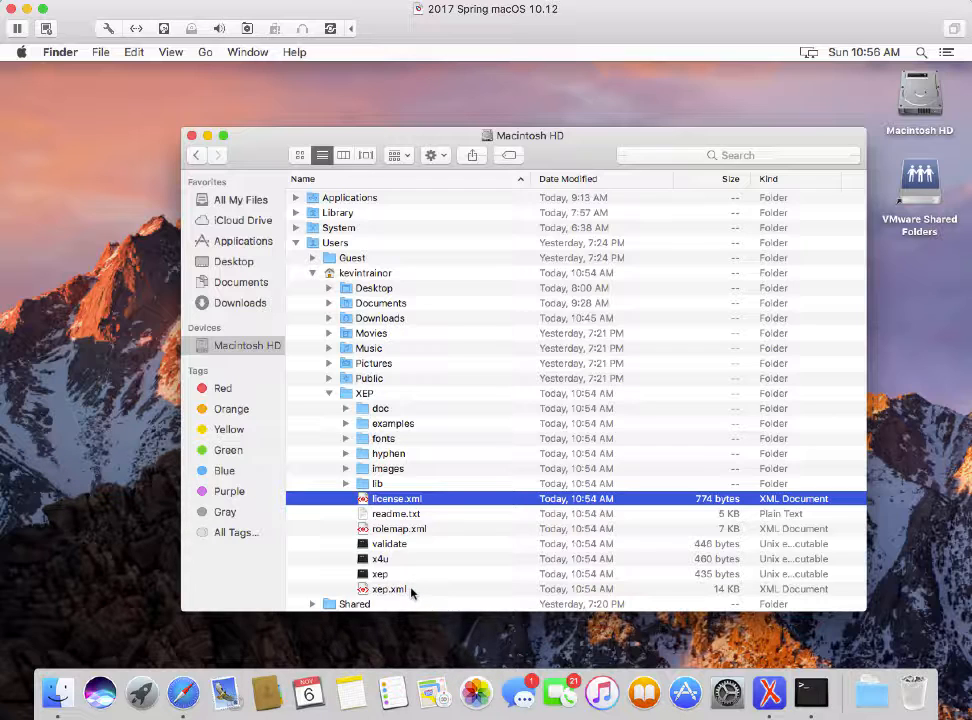
- Copy the examples folder from the XEP folder and paste it into the Documents folder
click(365, 426)
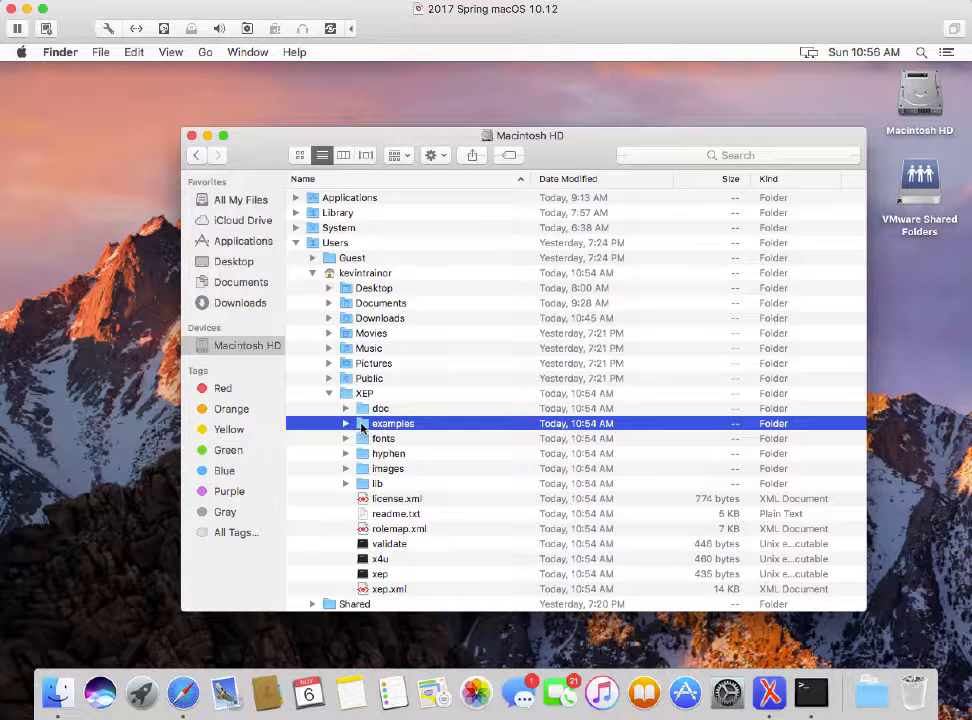
right_click(362, 425)
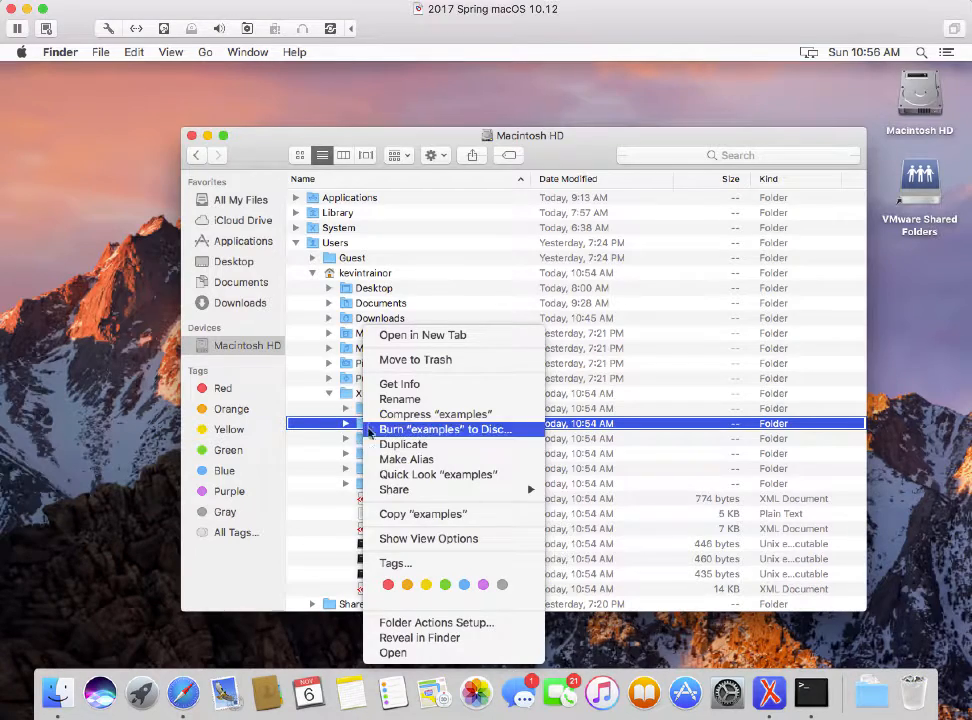
click(401, 515)
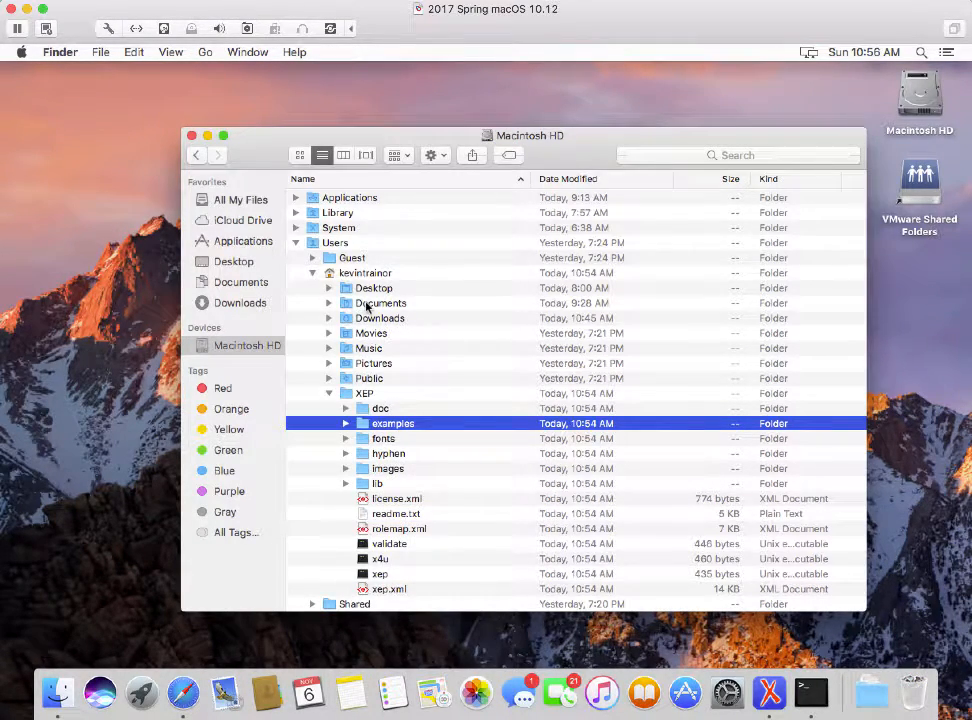
click(368, 305)
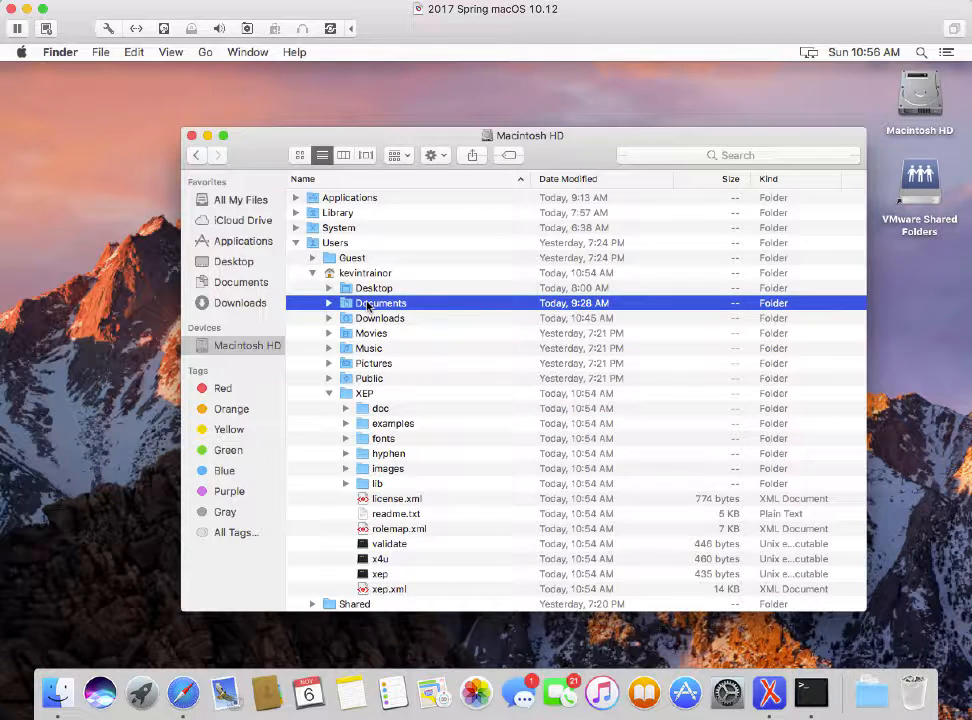
double_click(368, 305)
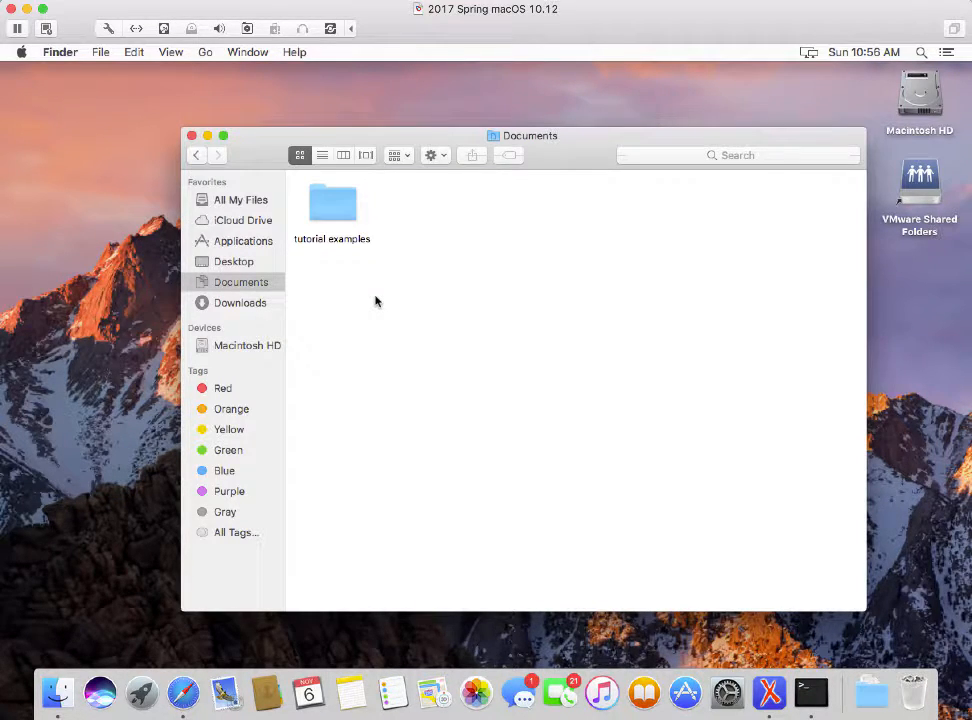
right_click(376, 301)
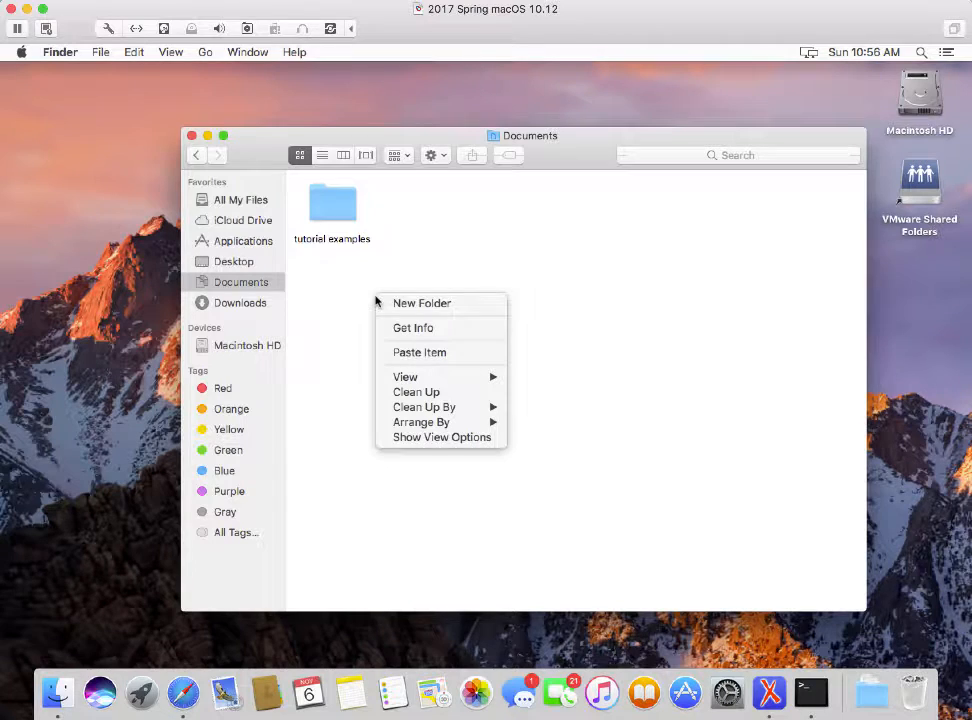
click(420, 353)
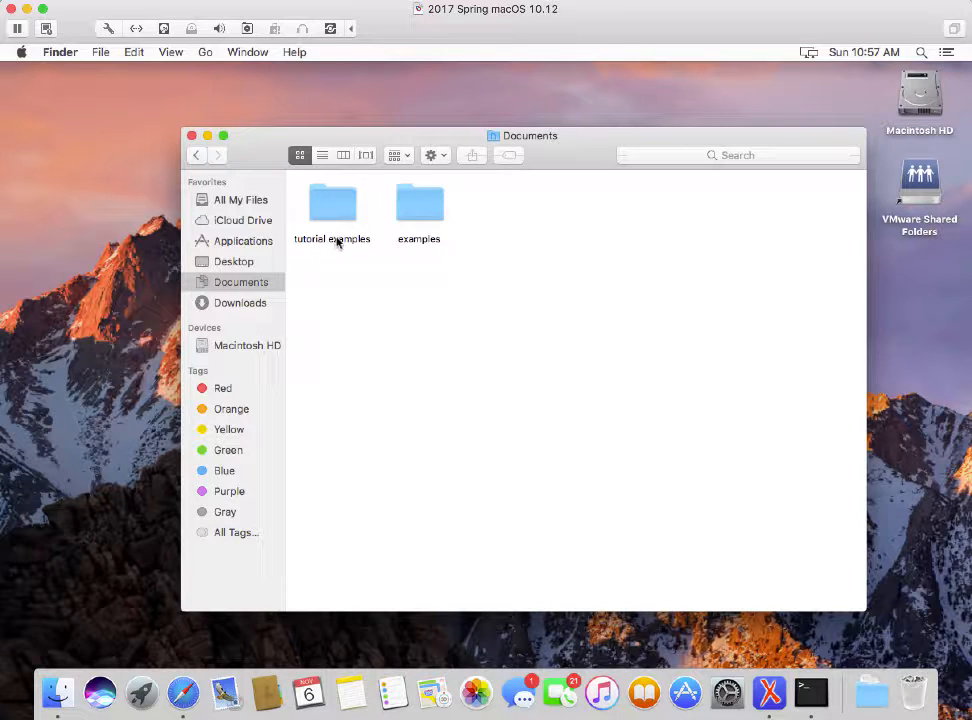
- Rename the copied examples folder in Documents as xep examples and close the Finder window
click(412, 242)
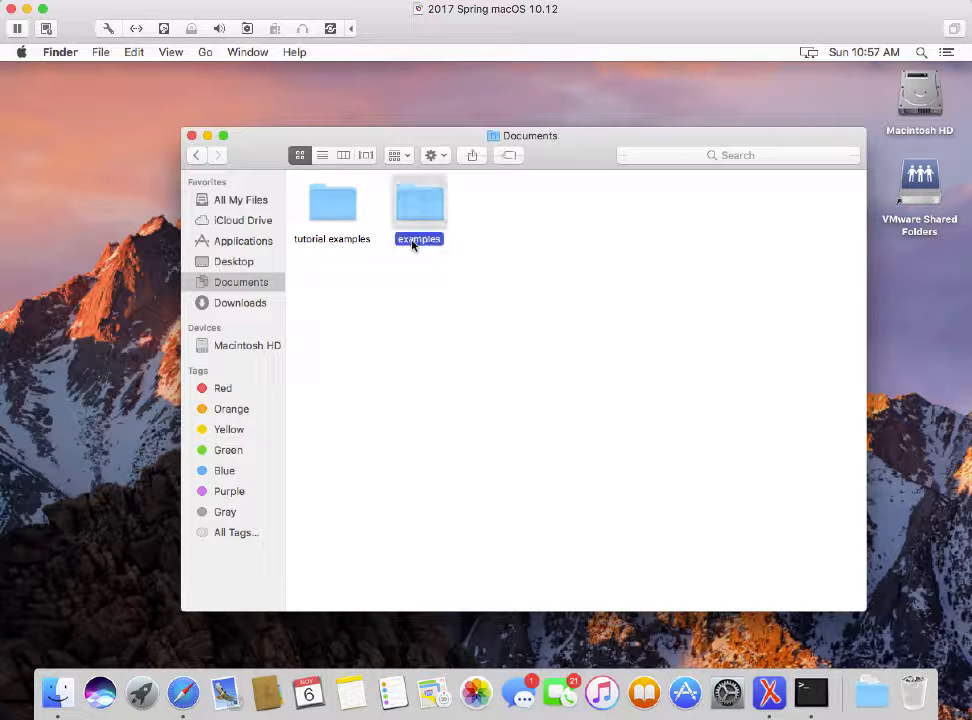
click(413, 242)
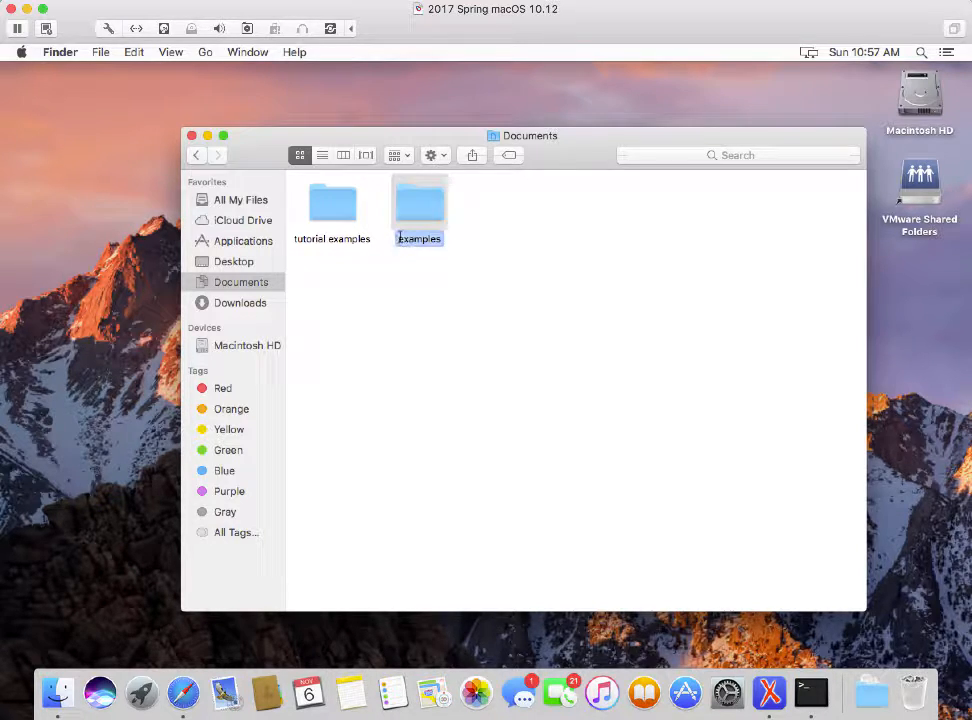
click(398, 239)
text(xep)
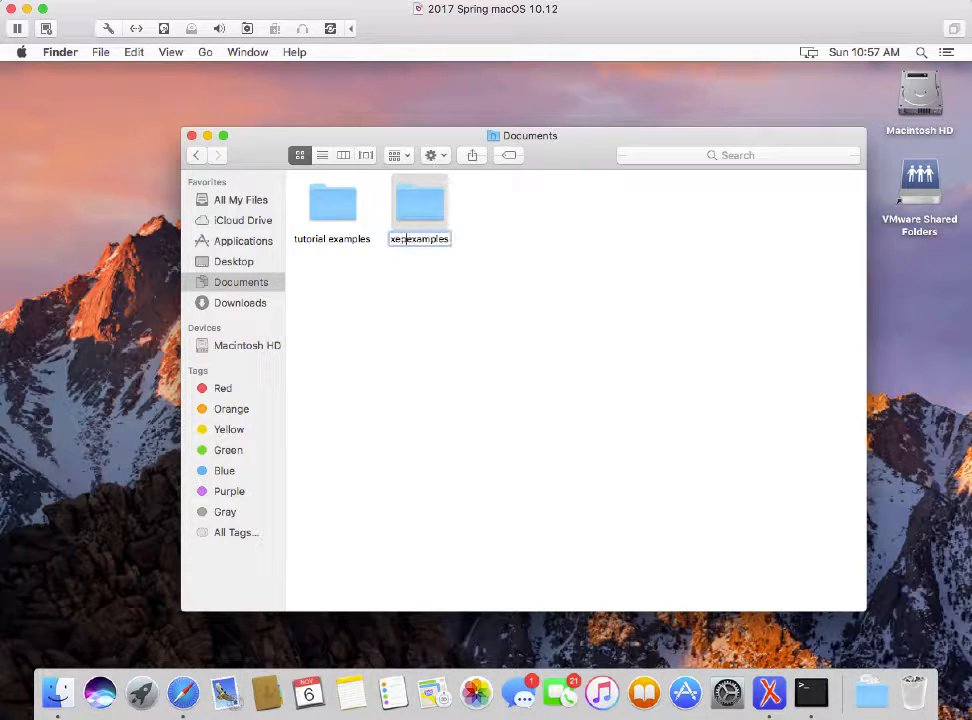
click(457, 316)
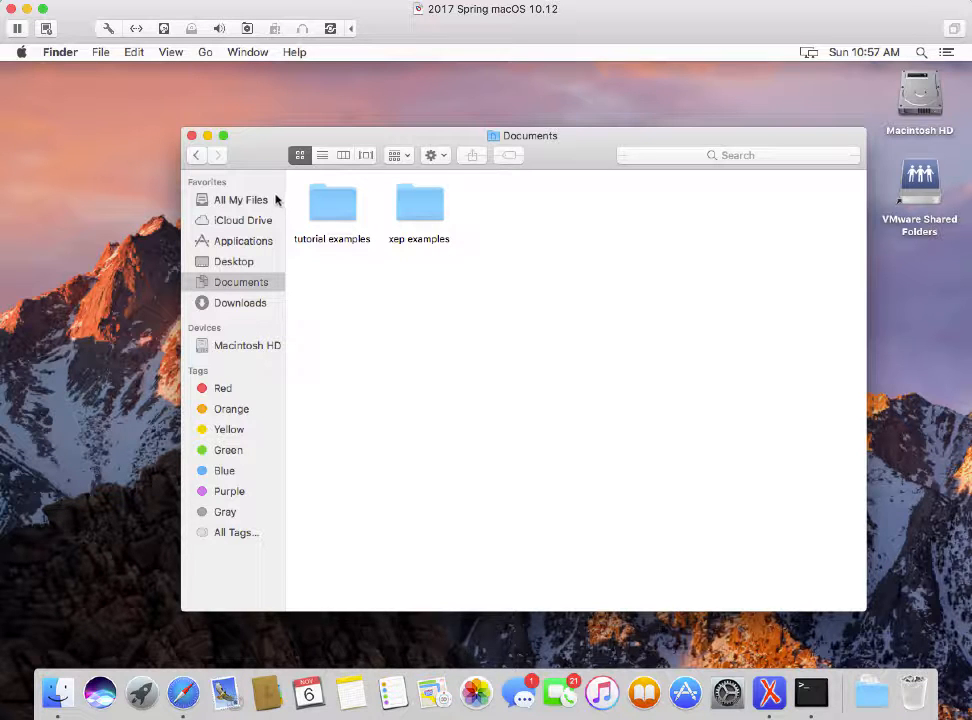
click(192, 136)
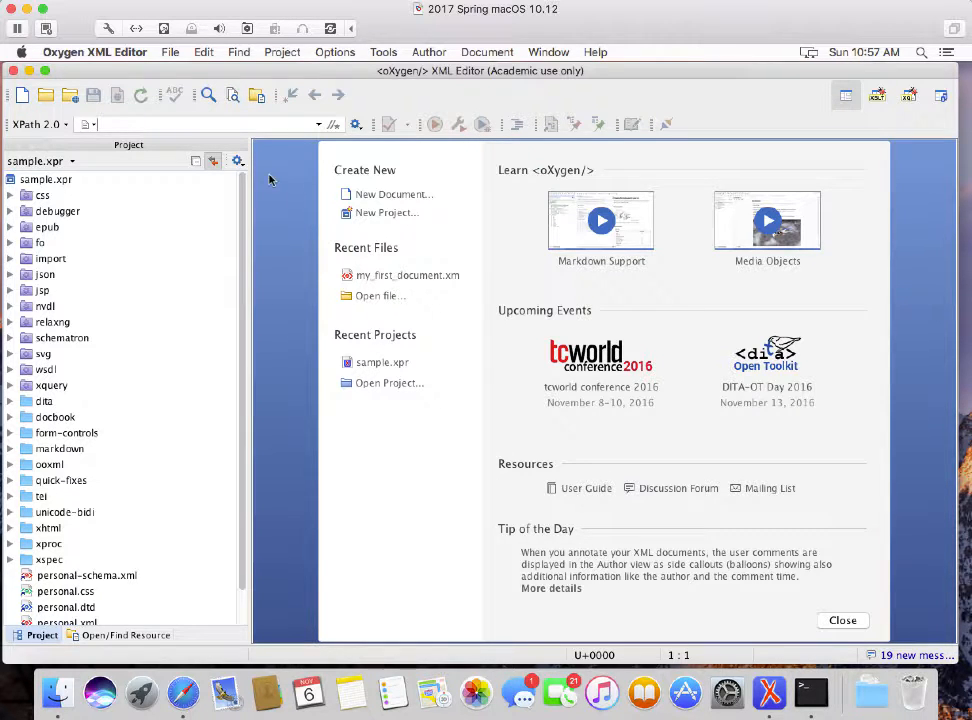
- Open the Oxygen XML Editor preferences at the FO Processors page under XML / XSLT-FO-XQuery
click(117, 55)
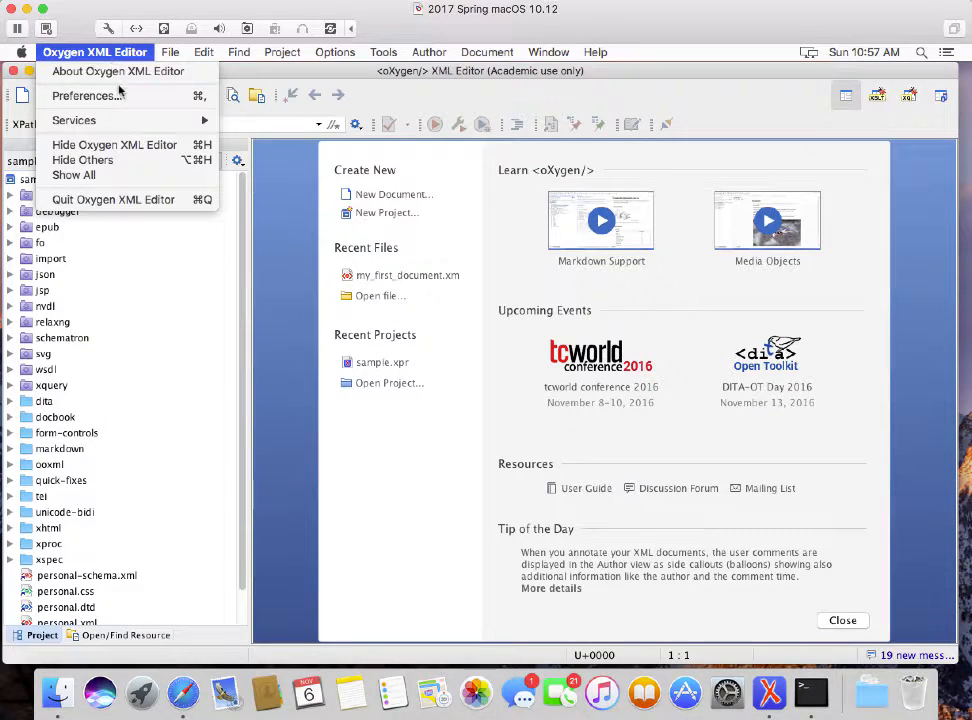
click(100, 96)
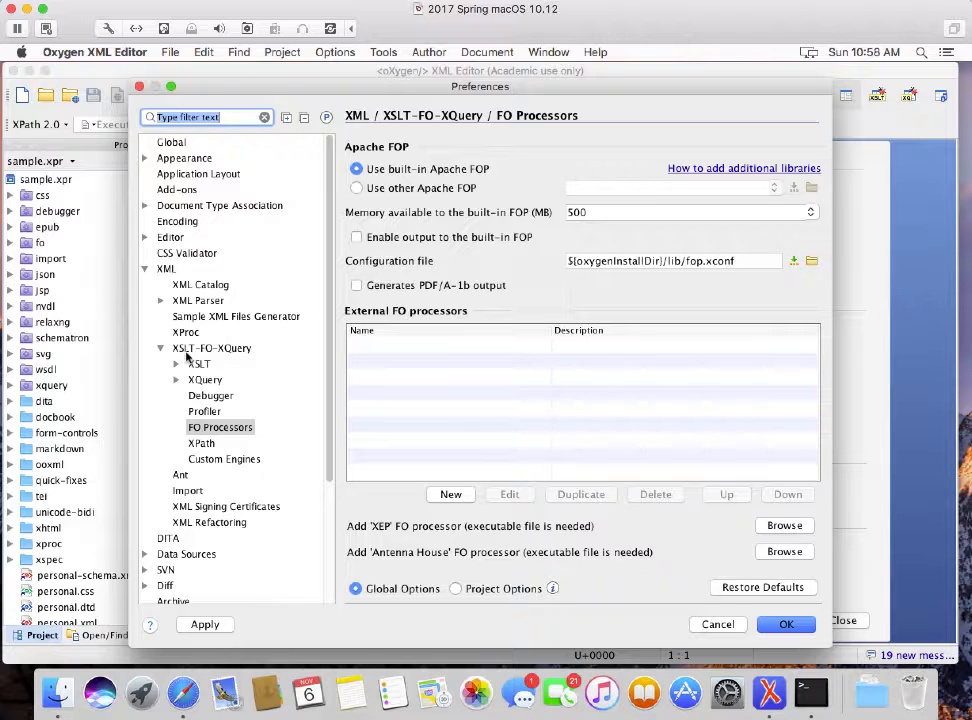
click(222, 431)
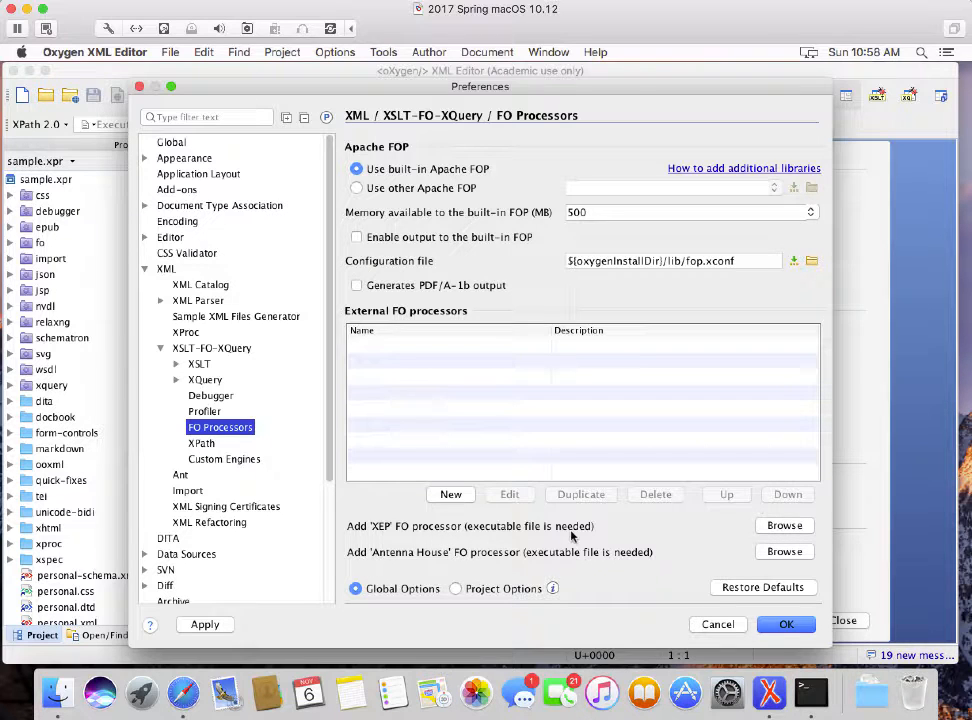
click(785, 526)
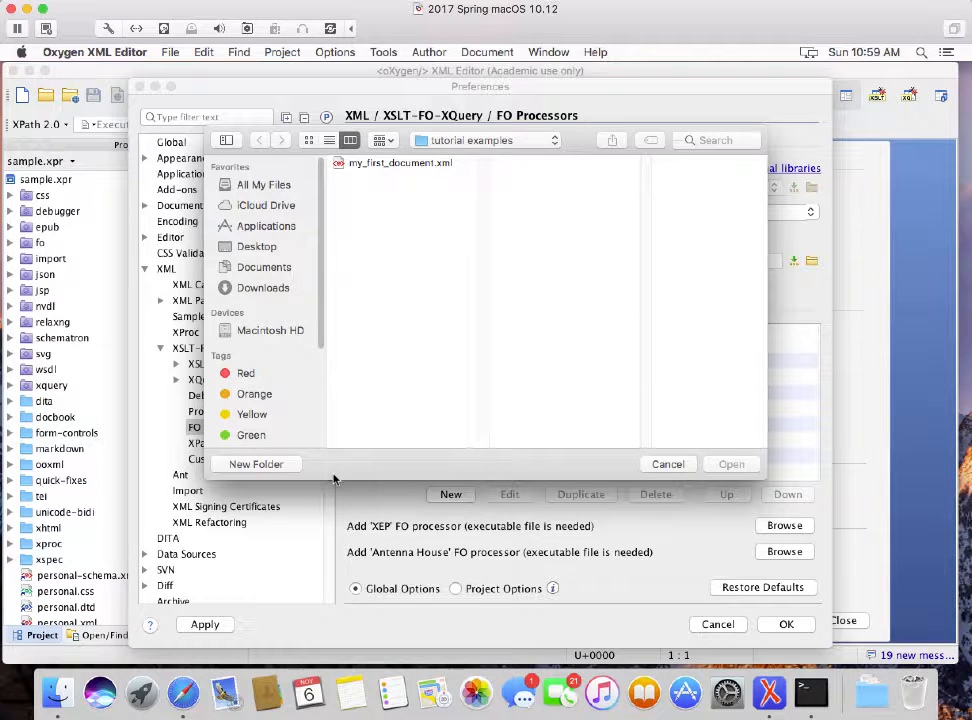
click(257, 333)
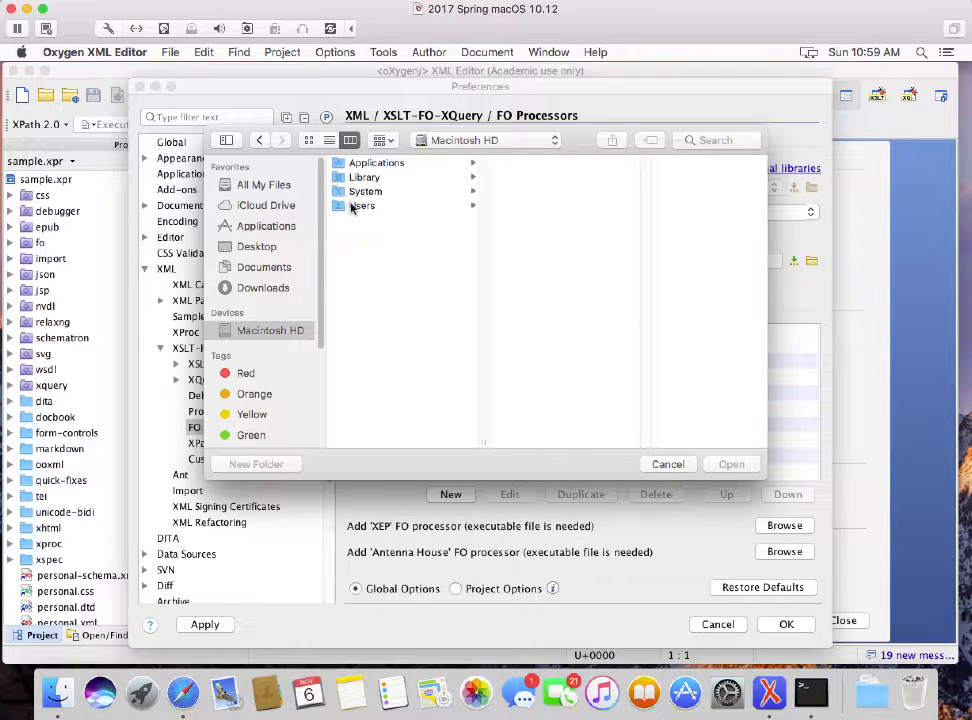
click(355, 206)
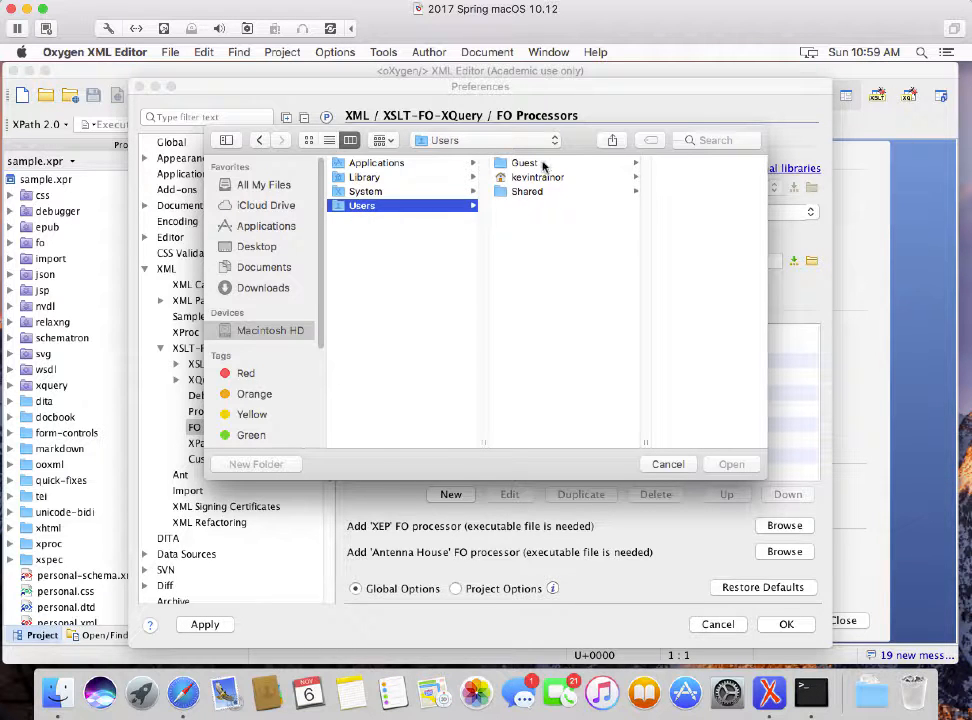
click(531, 178)
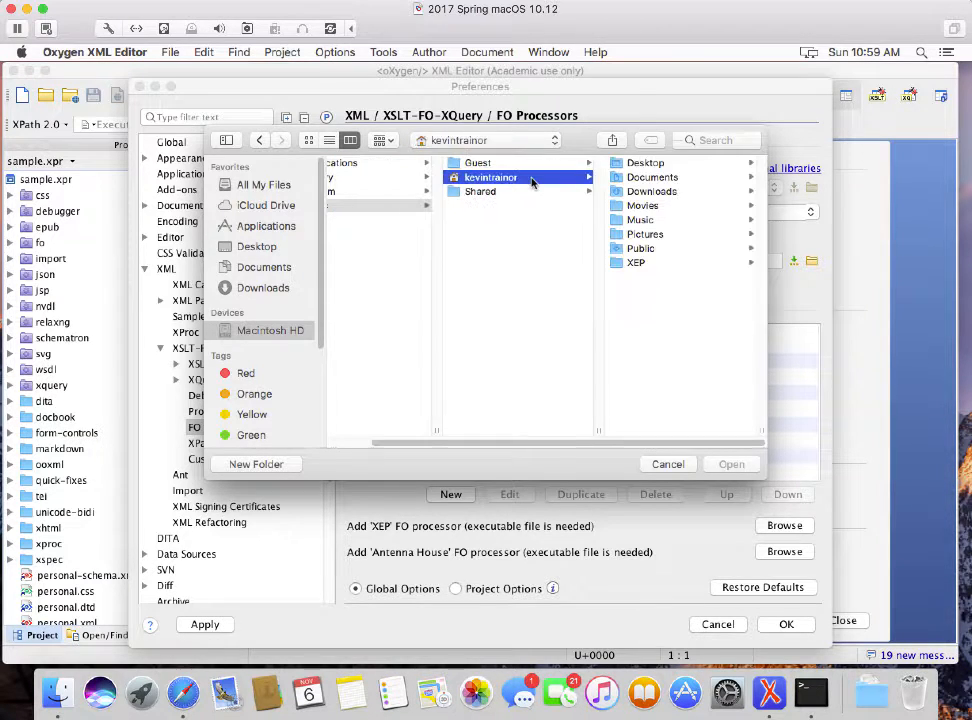
click(642, 267)
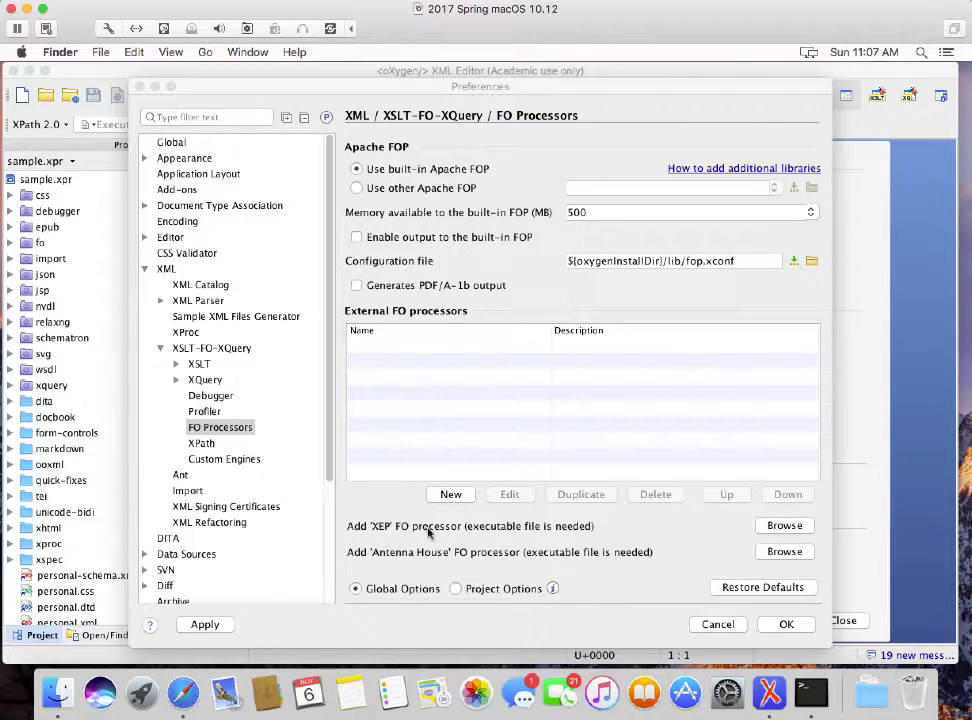
- Add the xep executable from the XEP folder in the account's home folder as the XEP FO processor and save the preferences
click(774, 528)
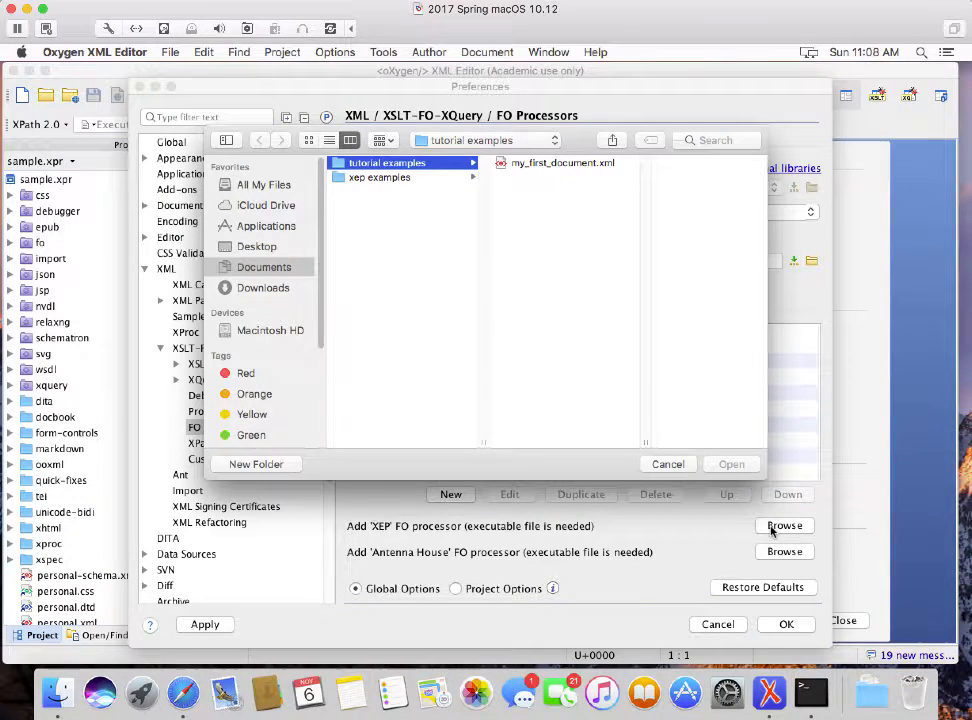
click(254, 336)
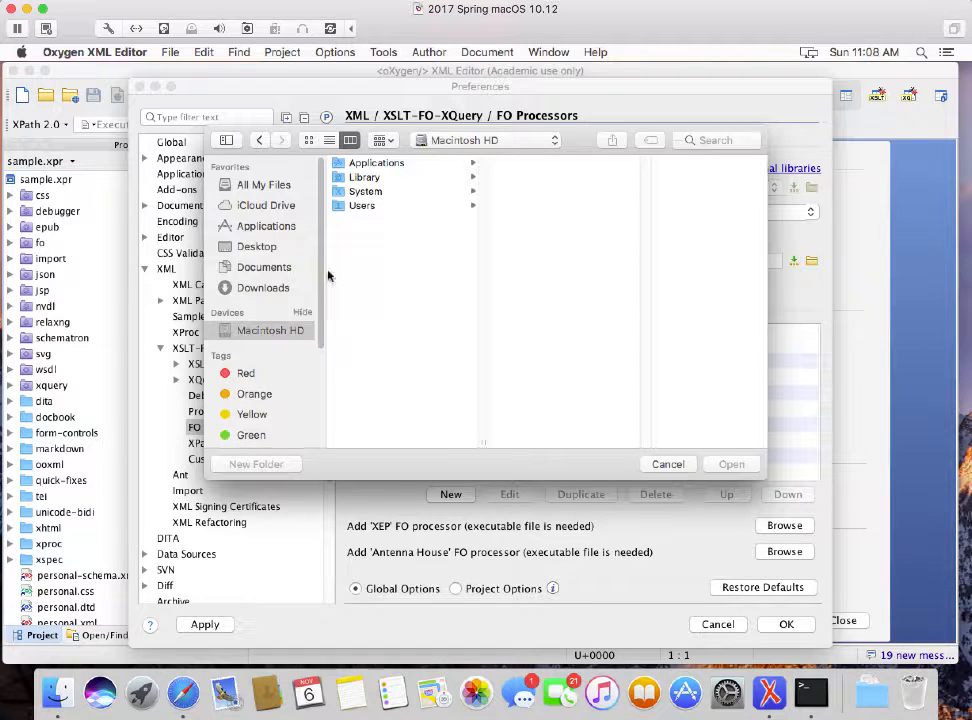
click(360, 206)
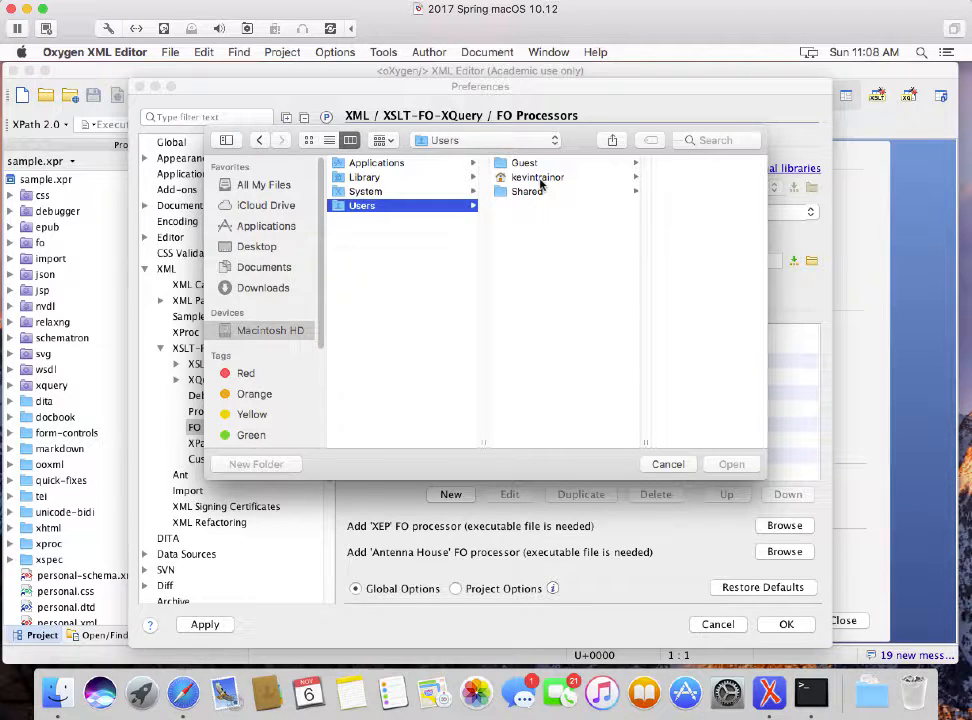
click(538, 178)
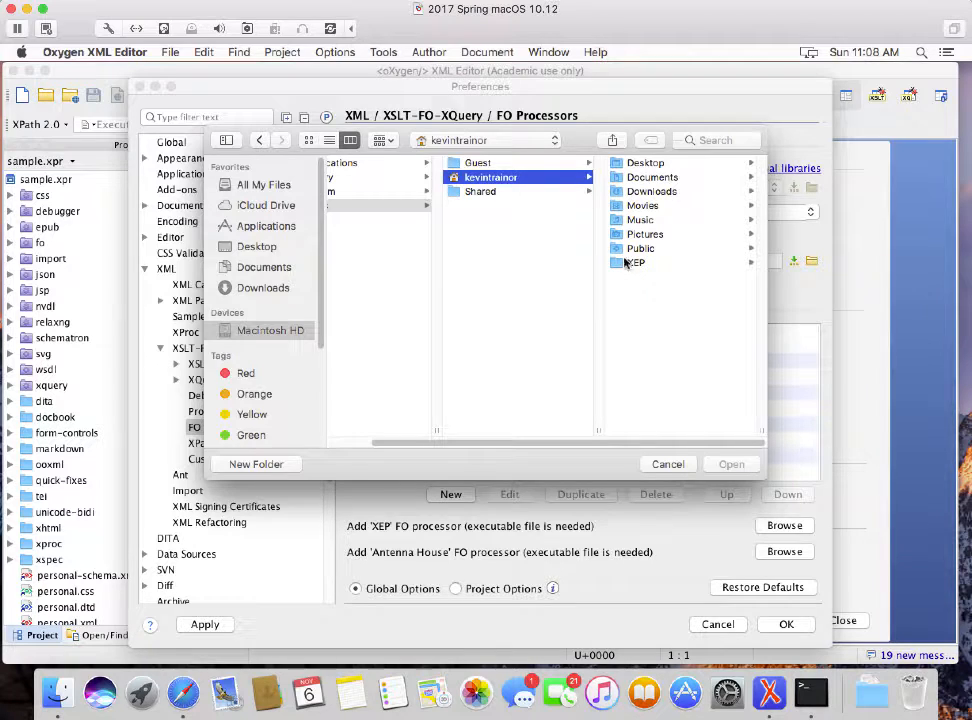
click(632, 263)
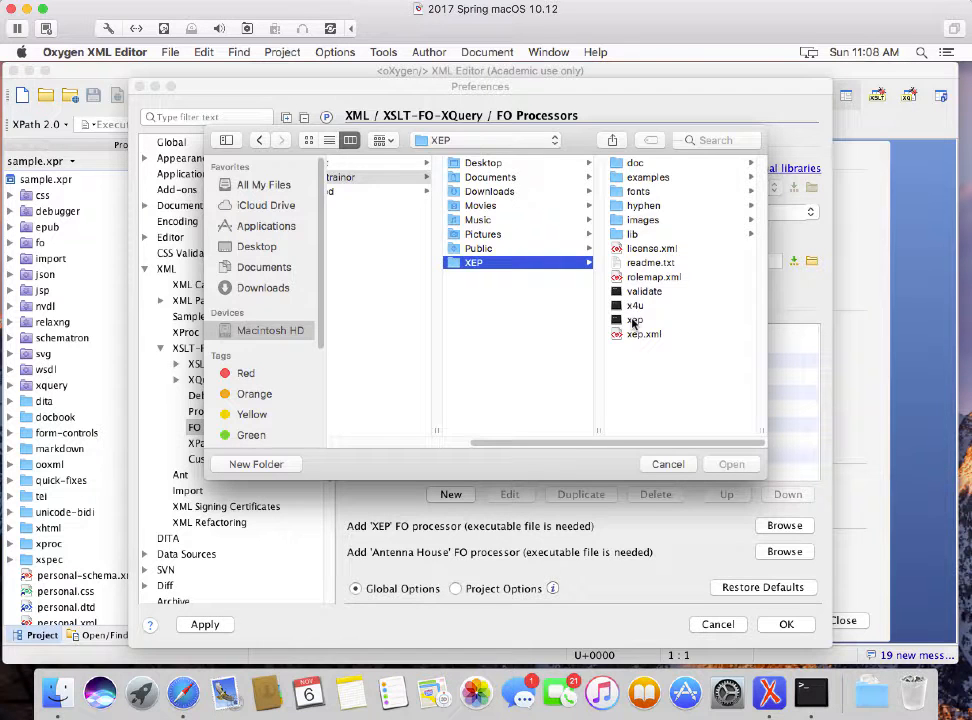
click(632, 321)
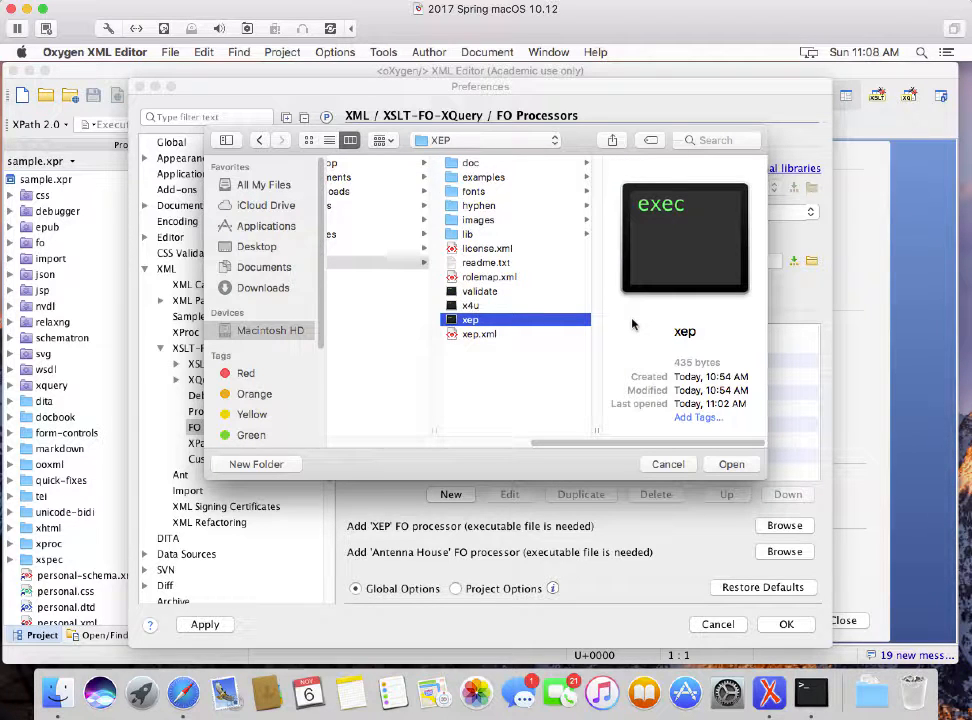
click(729, 464)
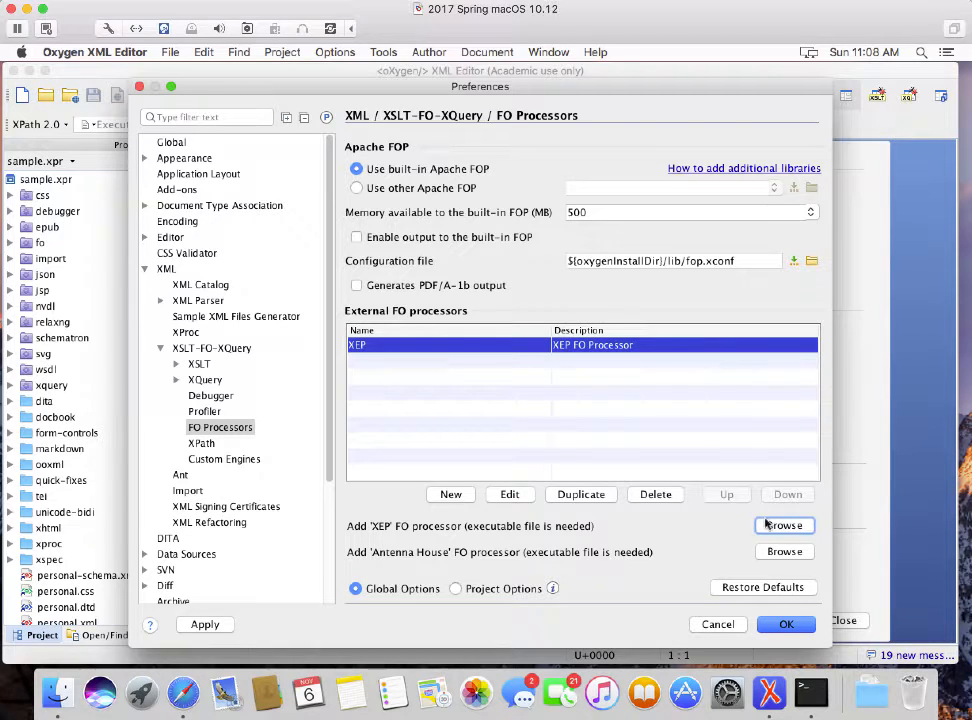
click(787, 625)
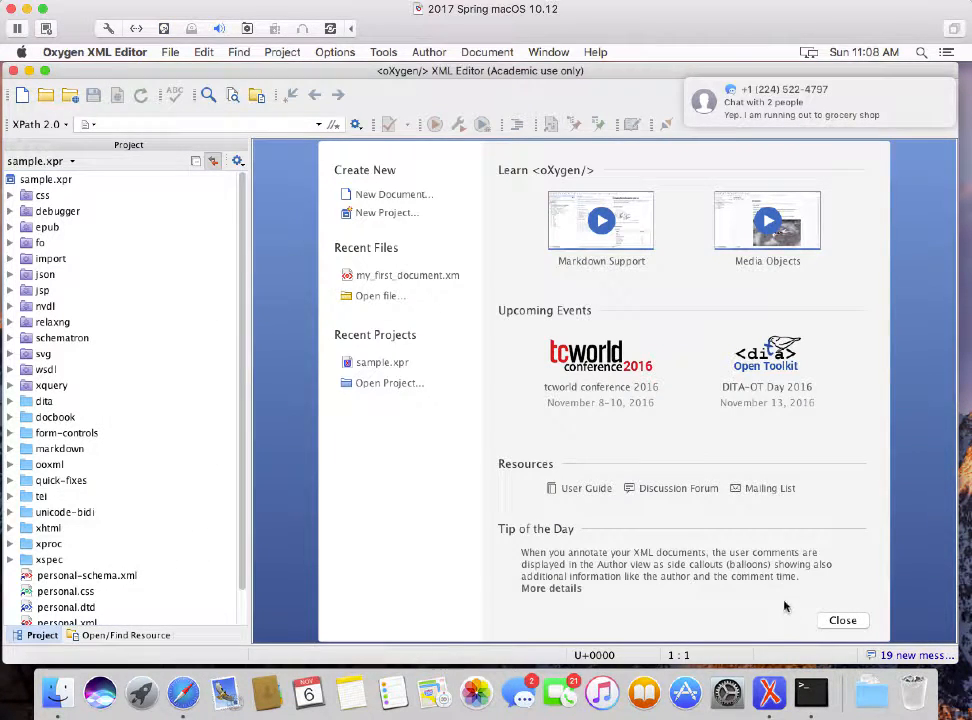
- Decline iPhone text messaging in Messages, close the incoming conversation's window, and return to Oxygen XML Editor
mouse_move(766, 87)
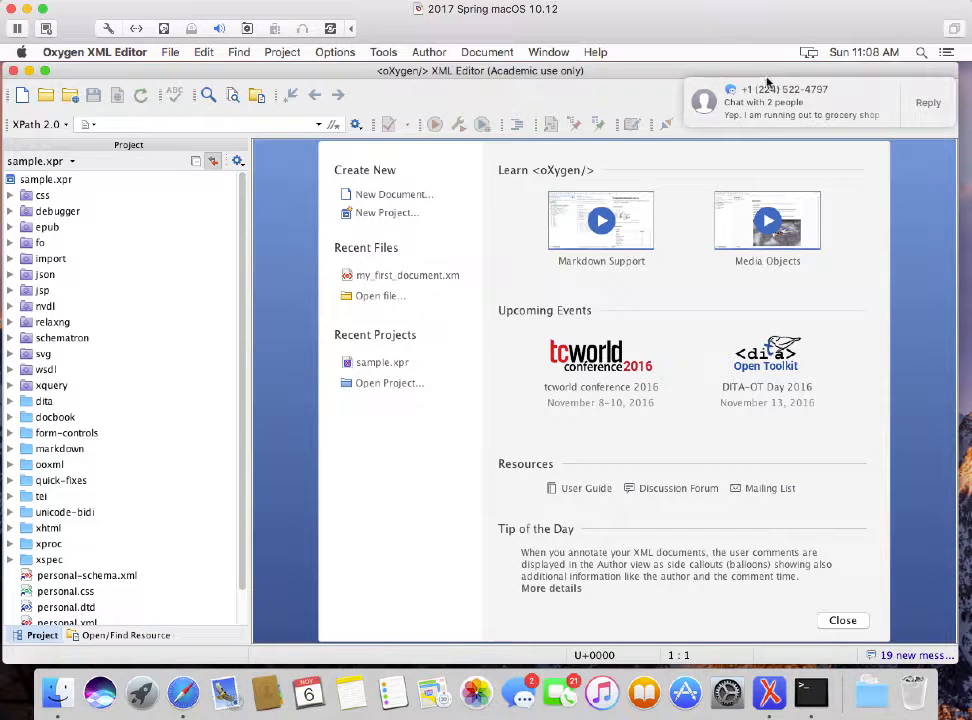
click(833, 104)
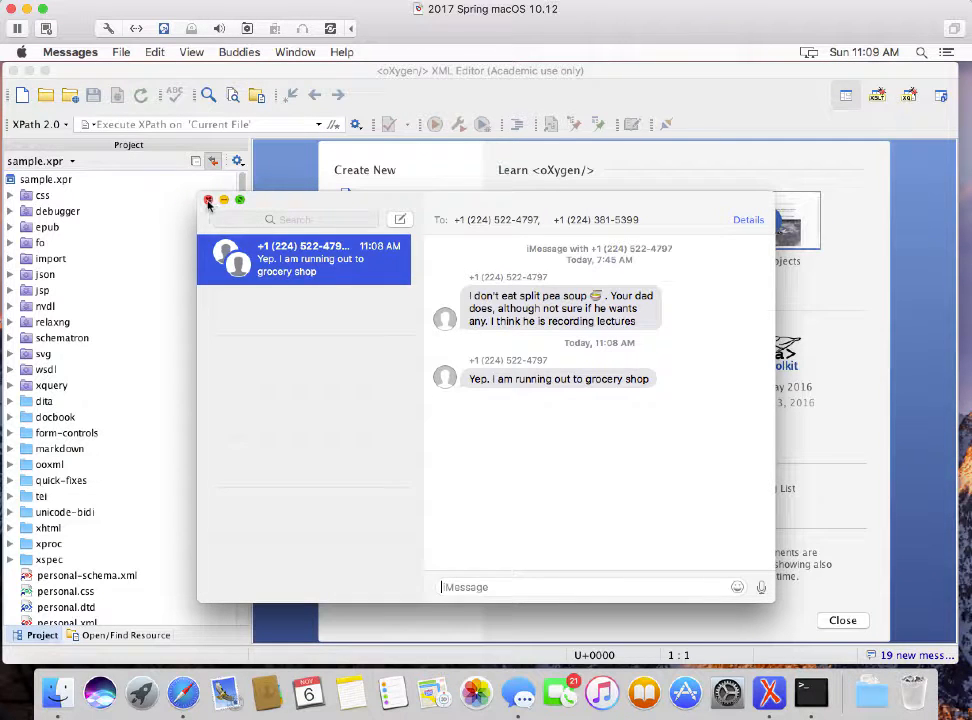
click(208, 201)
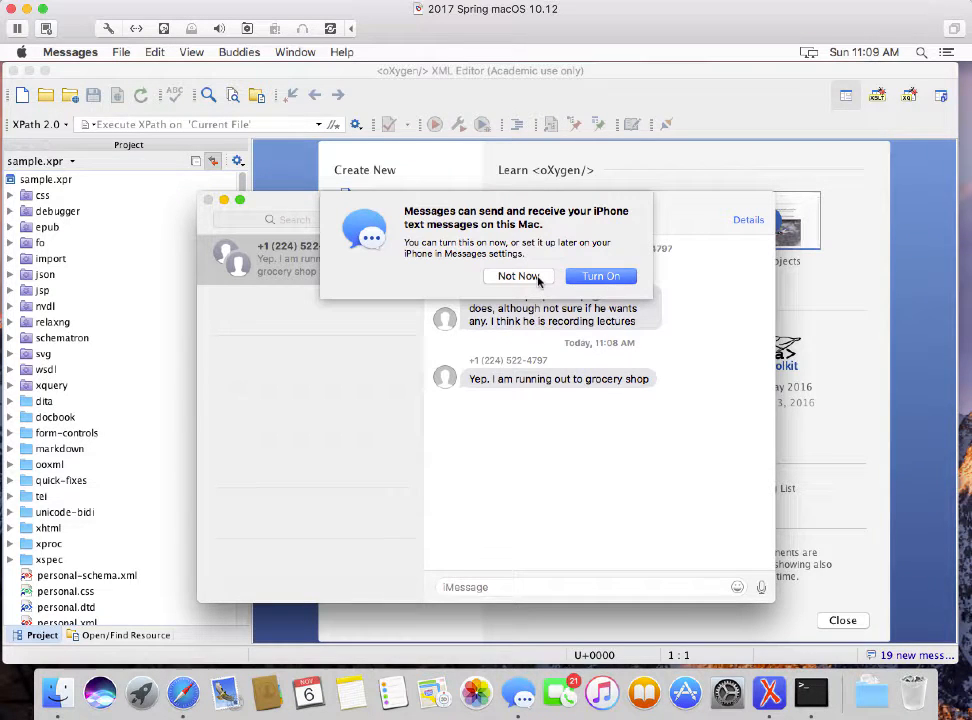
click(534, 280)
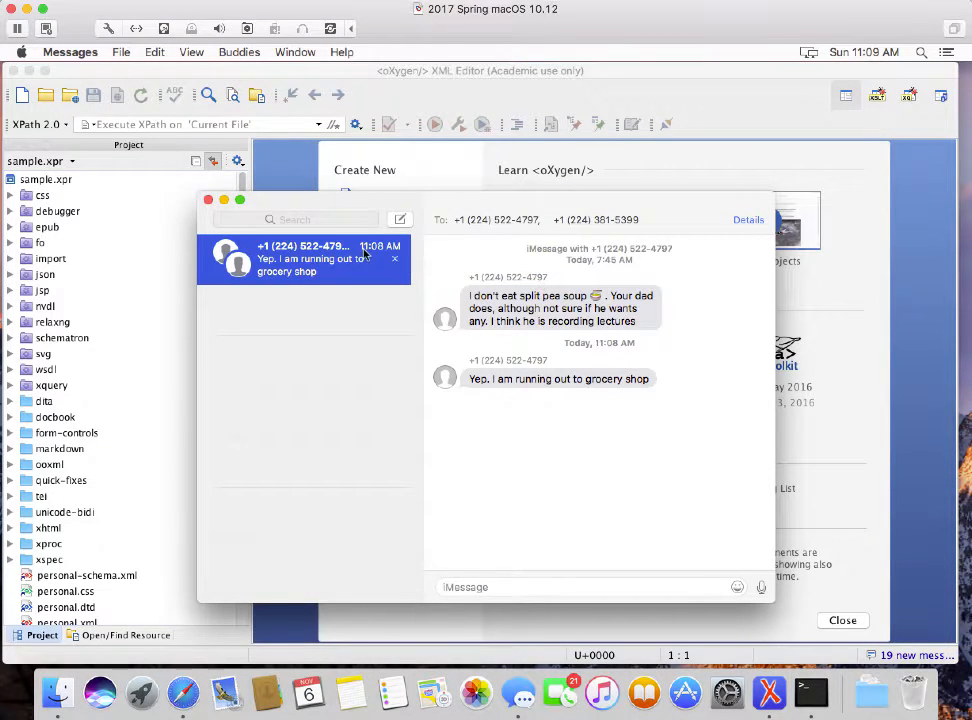
click(208, 200)
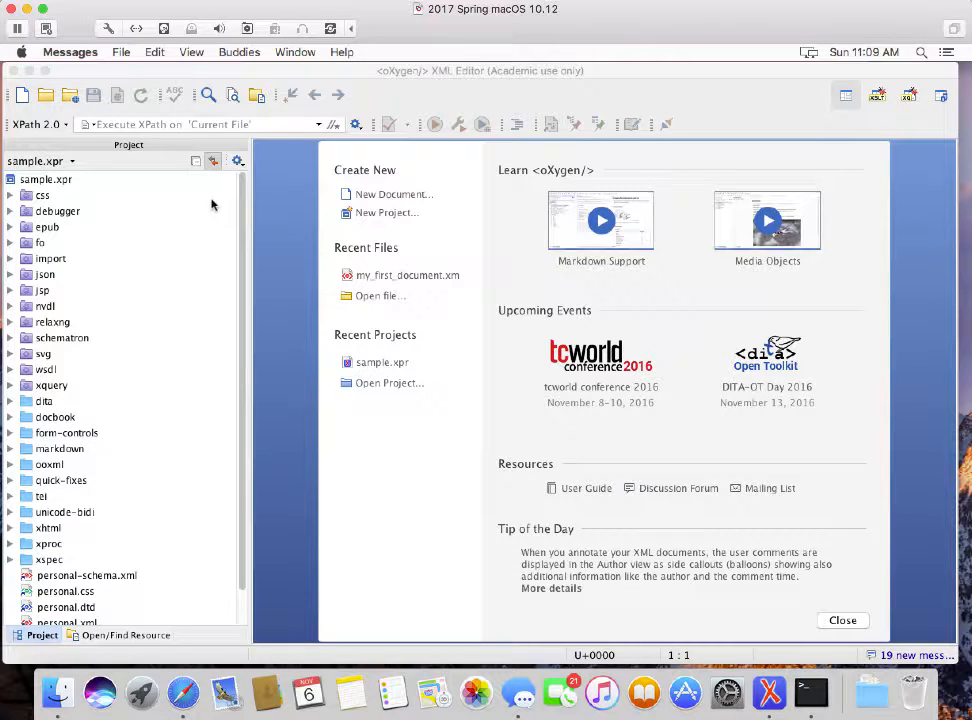
click(14, 71)
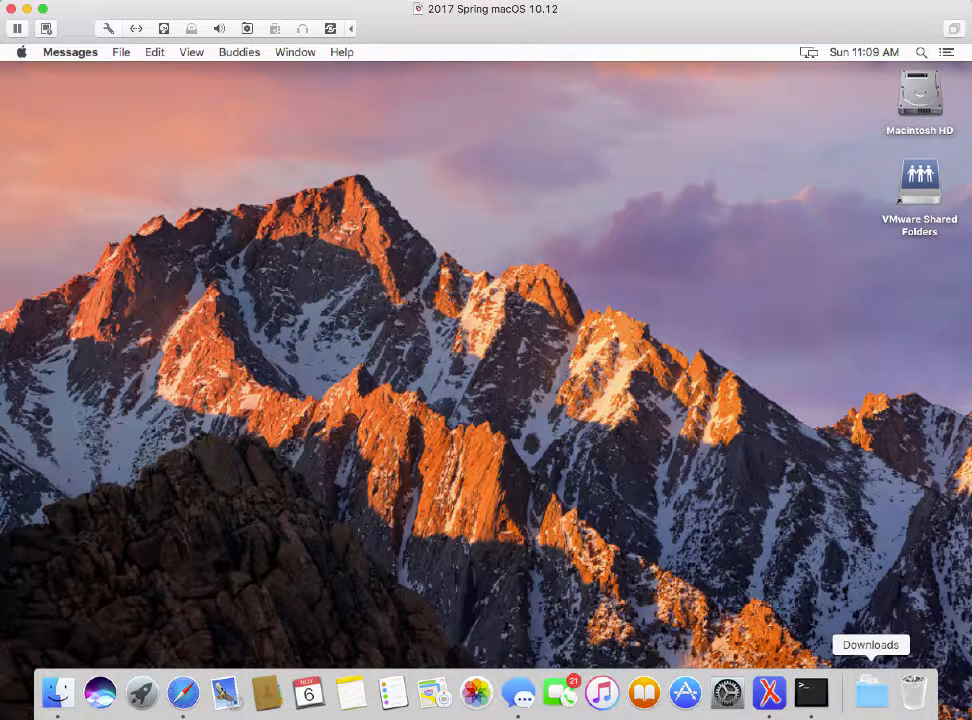
click(762, 697)
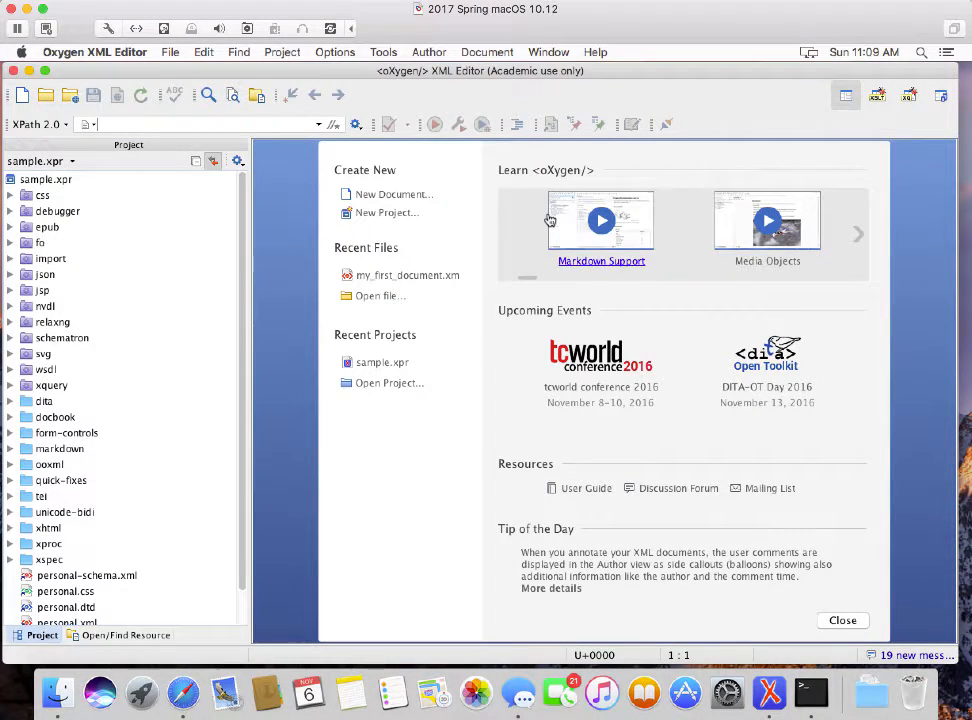
mouse_move(549, 220)
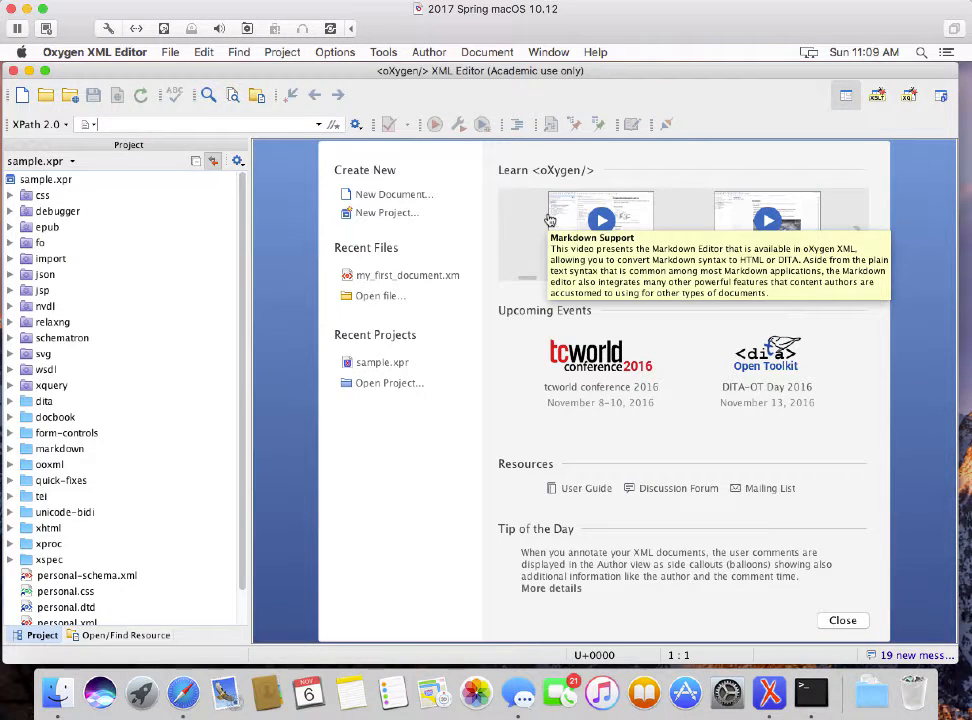
- Open both hammer.xml and hammer.xsl from the hammer folder inside xep examples in Documents
click(47, 97)
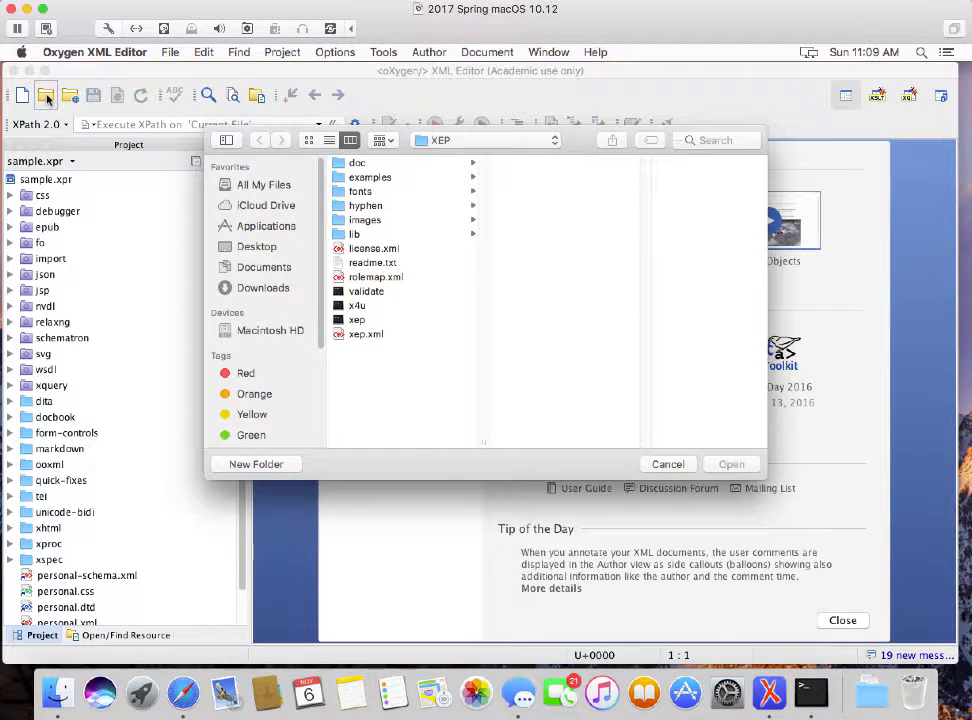
click(257, 271)
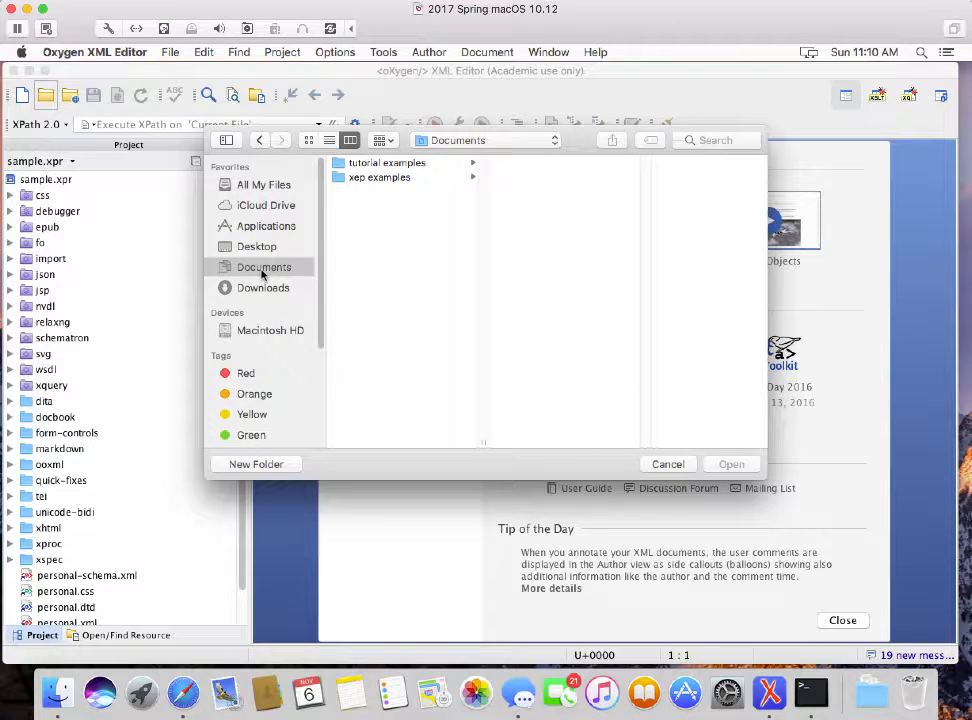
click(374, 180)
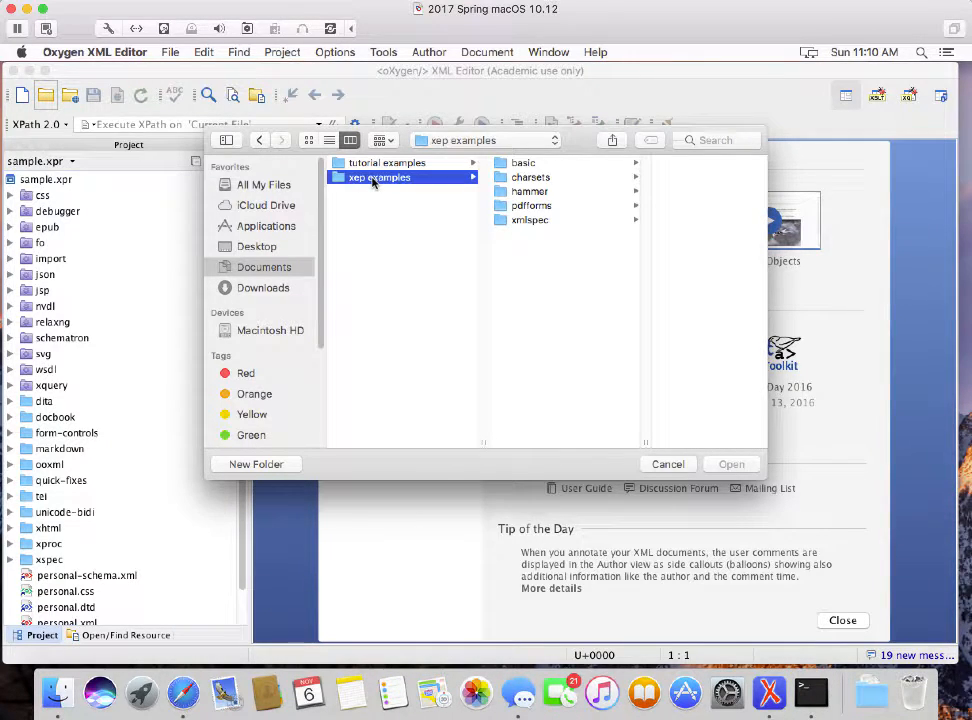
click(503, 194)
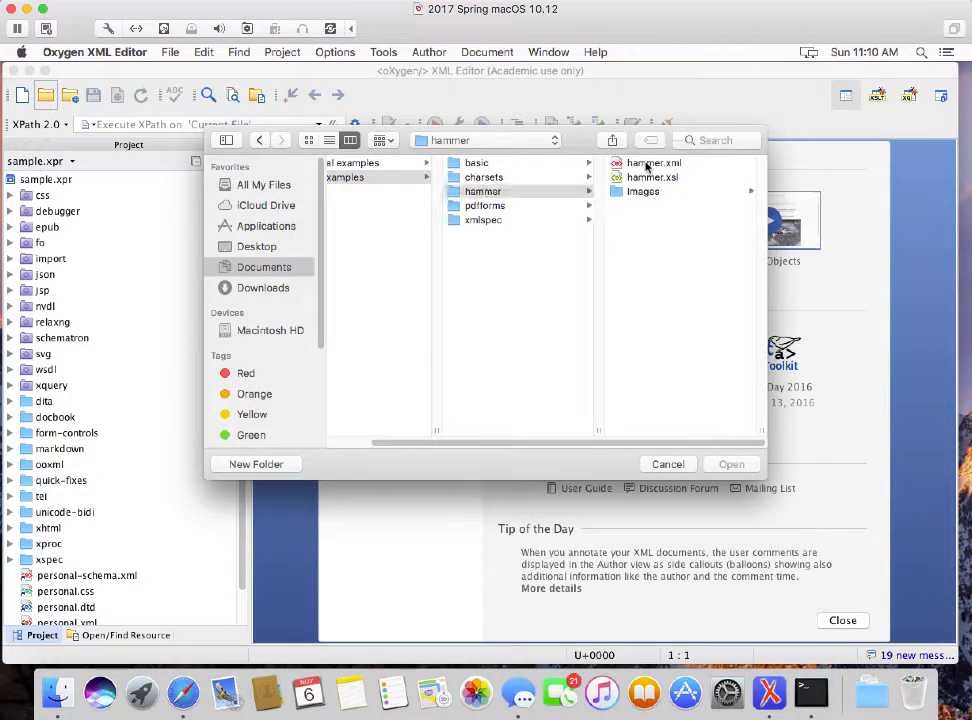
click(640, 164)
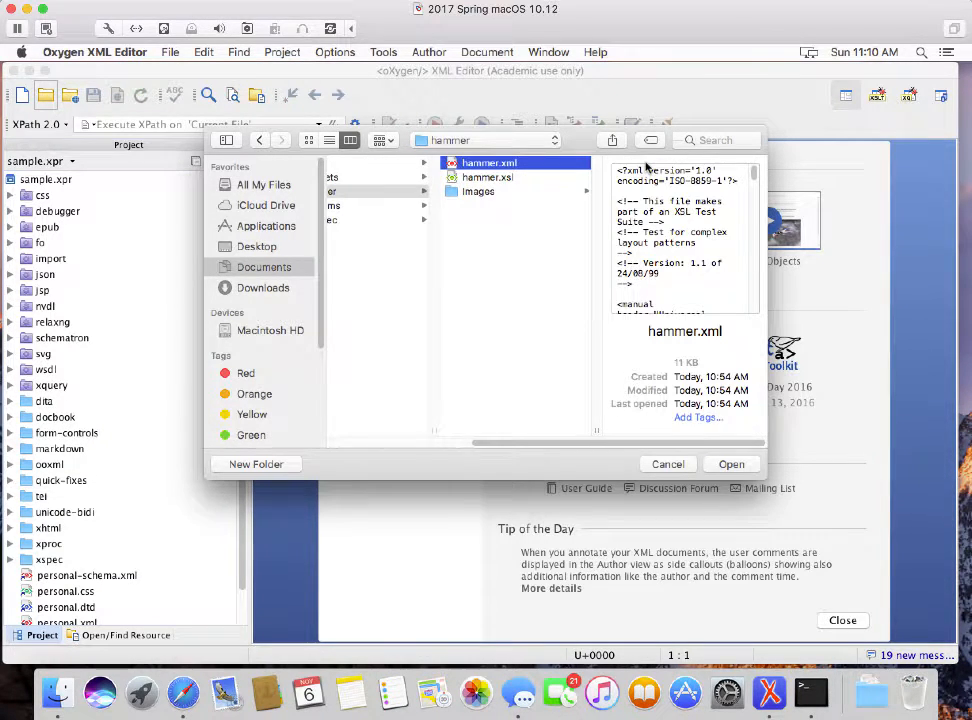
shift+click(491, 179)
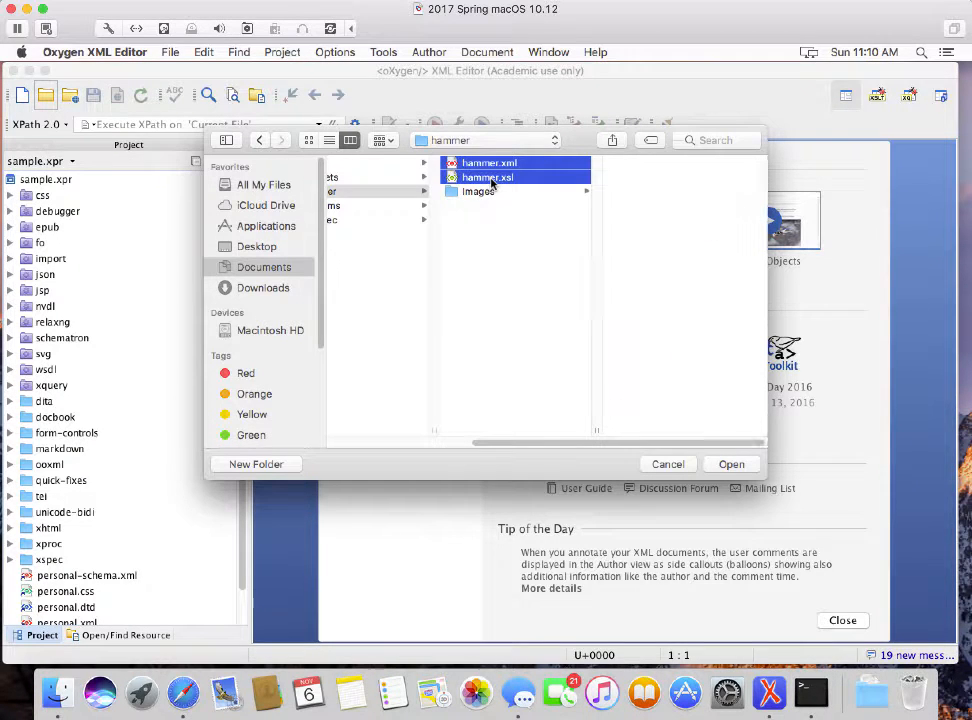
click(721, 463)
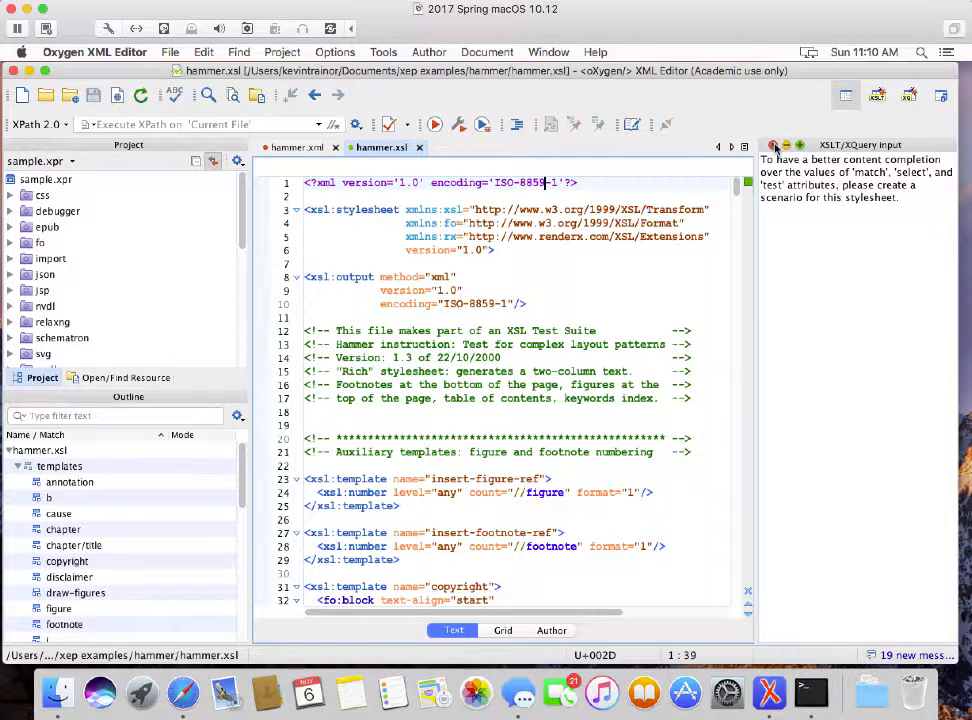
- Close the XSLT/XQuery Input view and show the hammer.xml document in the editor
click(774, 146)
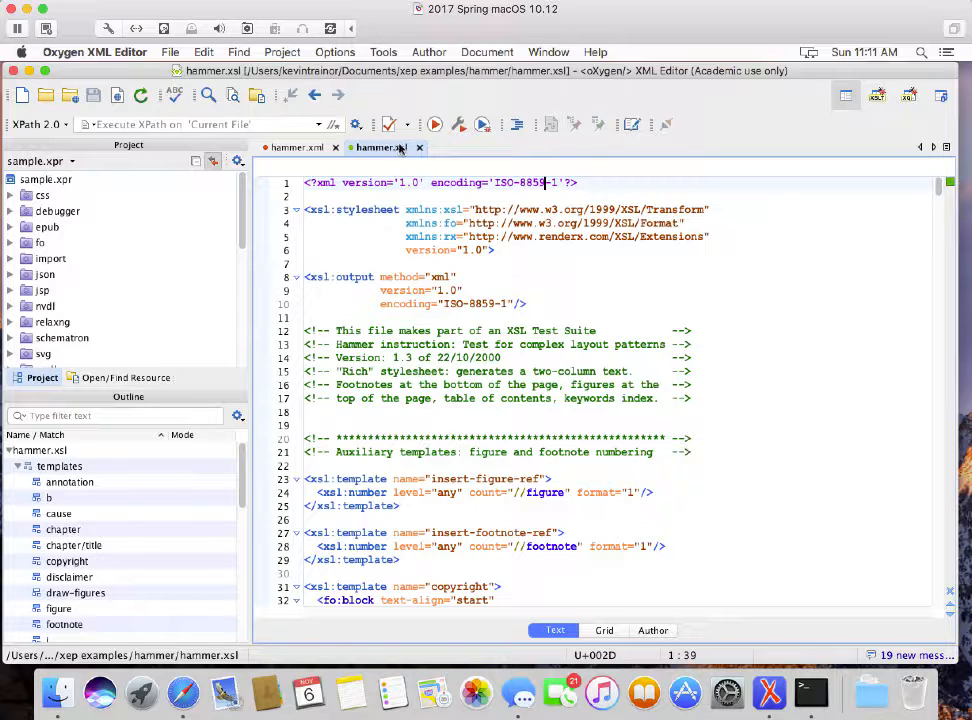
click(297, 149)
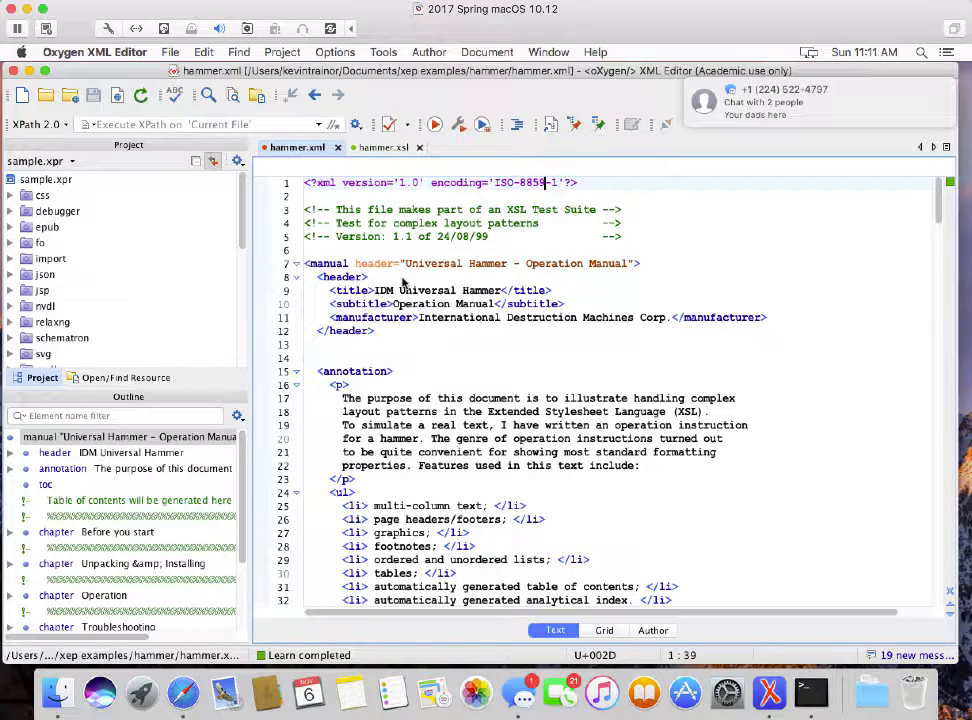
- Open the incoming message in Messages, force quit Preview, and close the conversation window
mouse_move(828, 89)
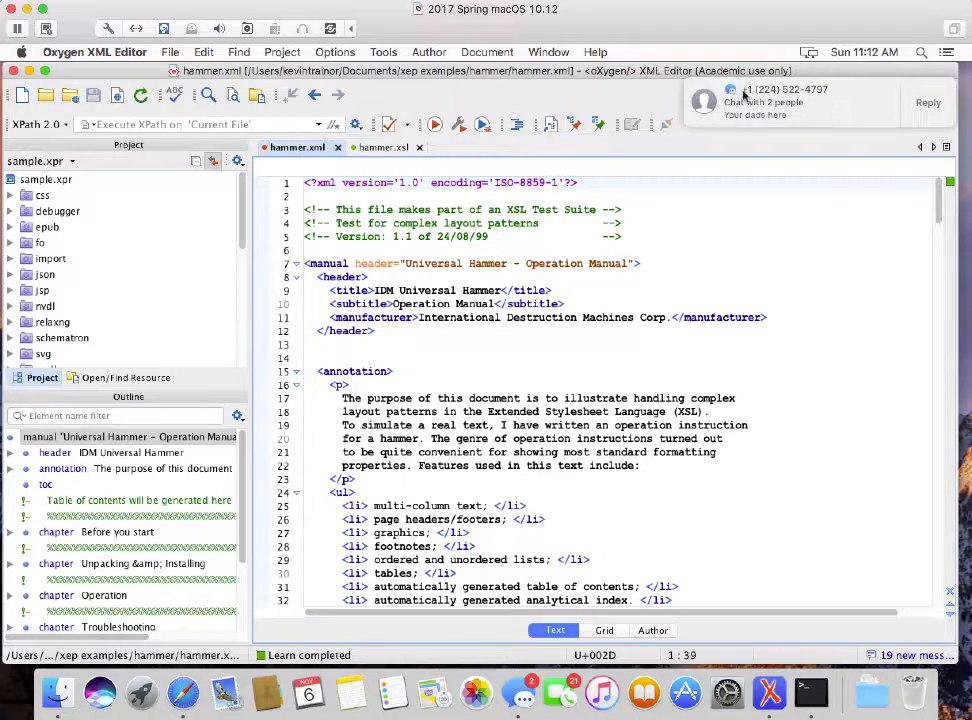
click(822, 92)
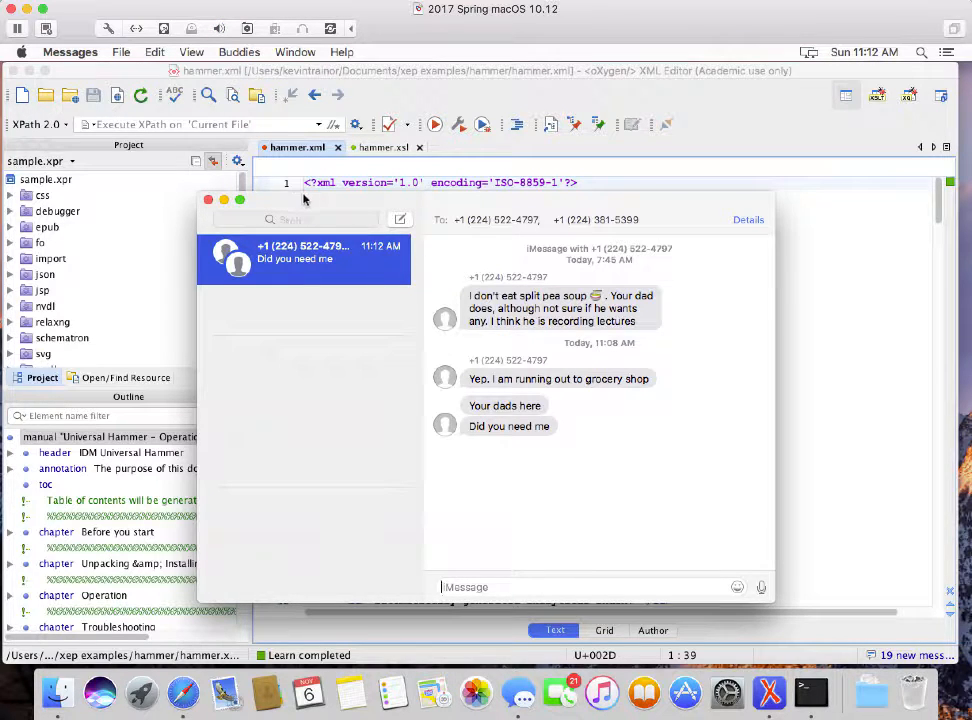
click(20, 50)
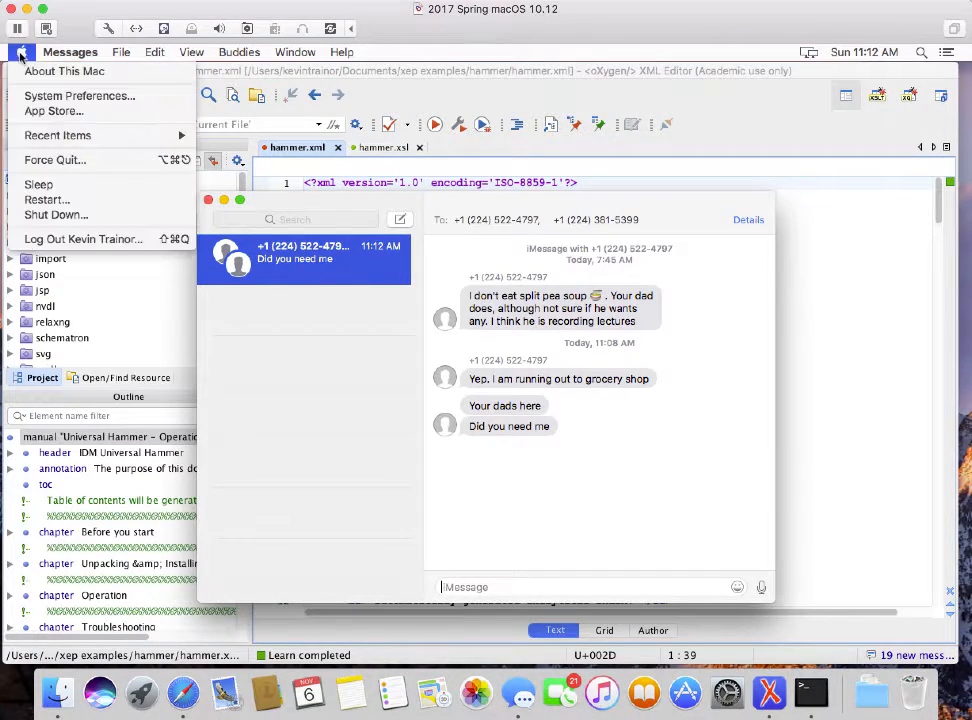
click(57, 160)
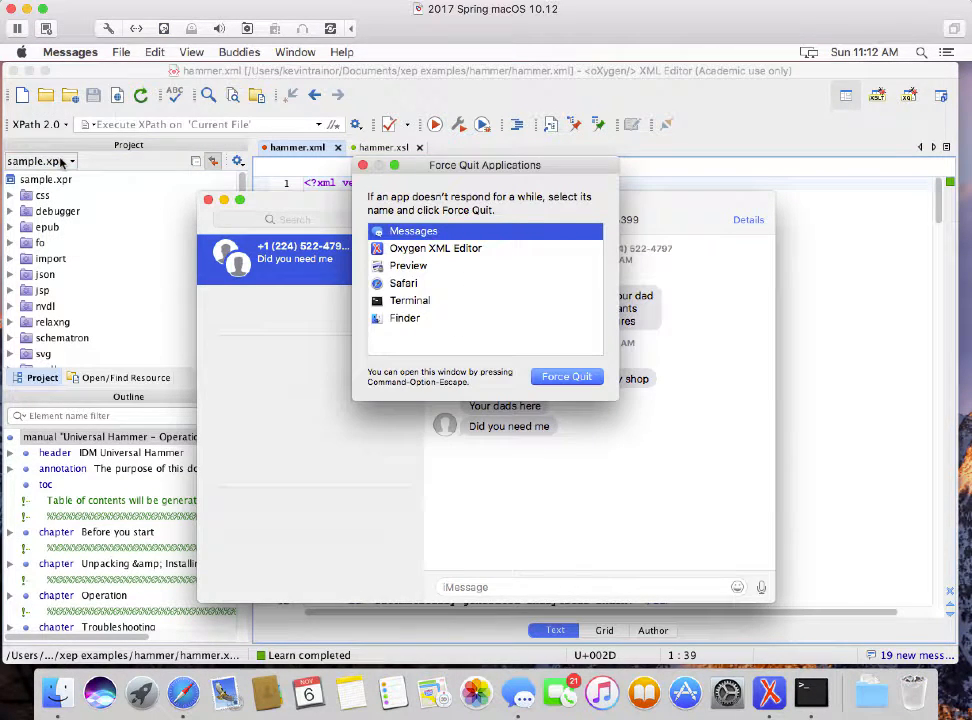
click(393, 268)
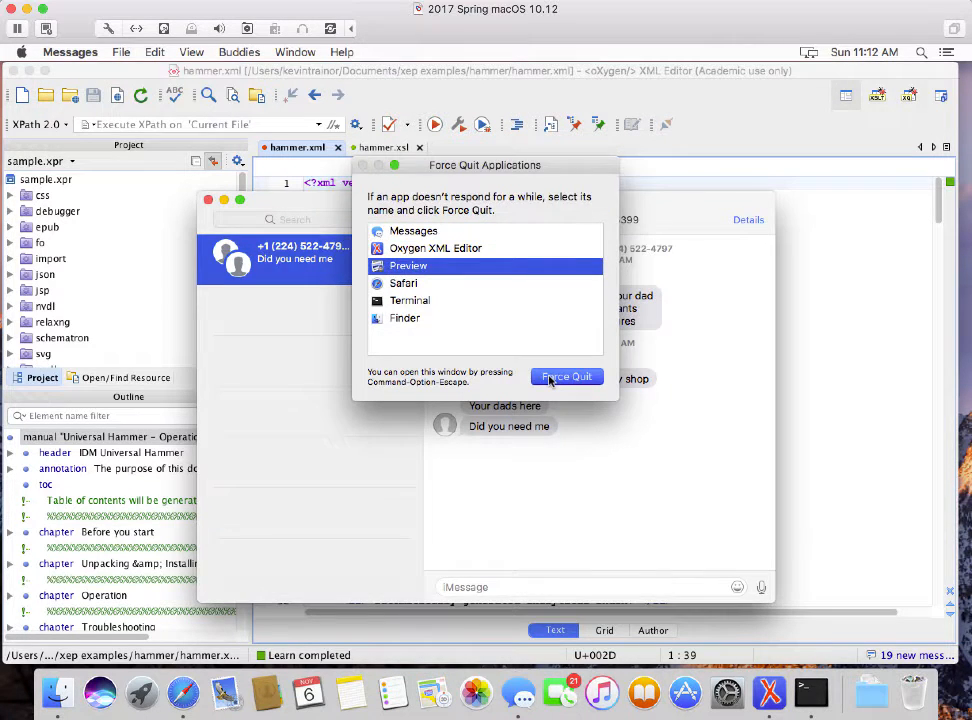
click(549, 378)
click(624, 244)
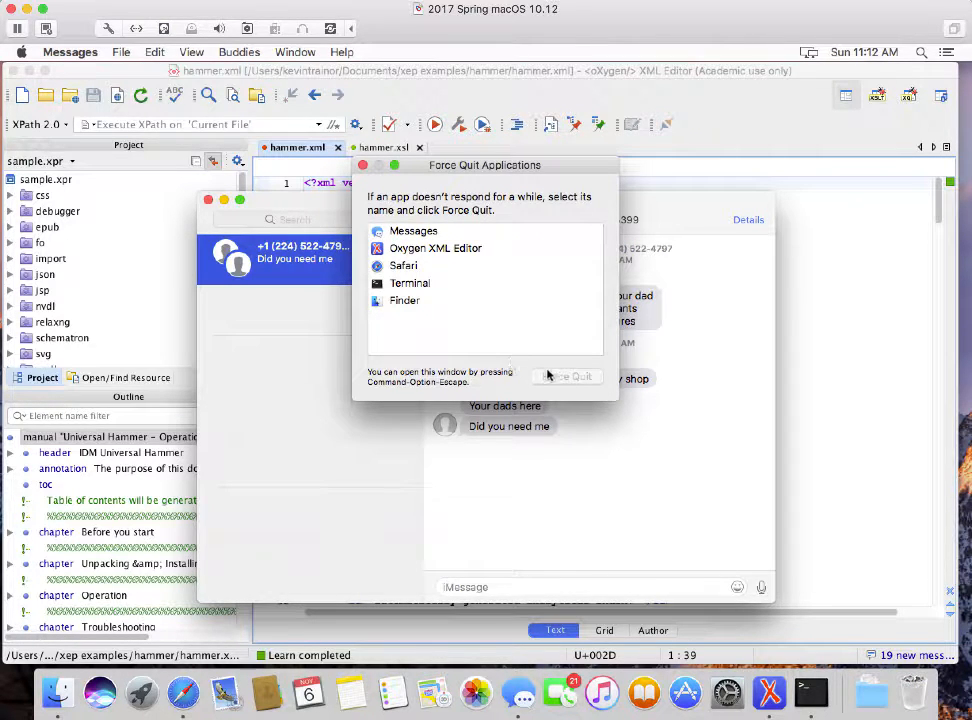
click(363, 165)
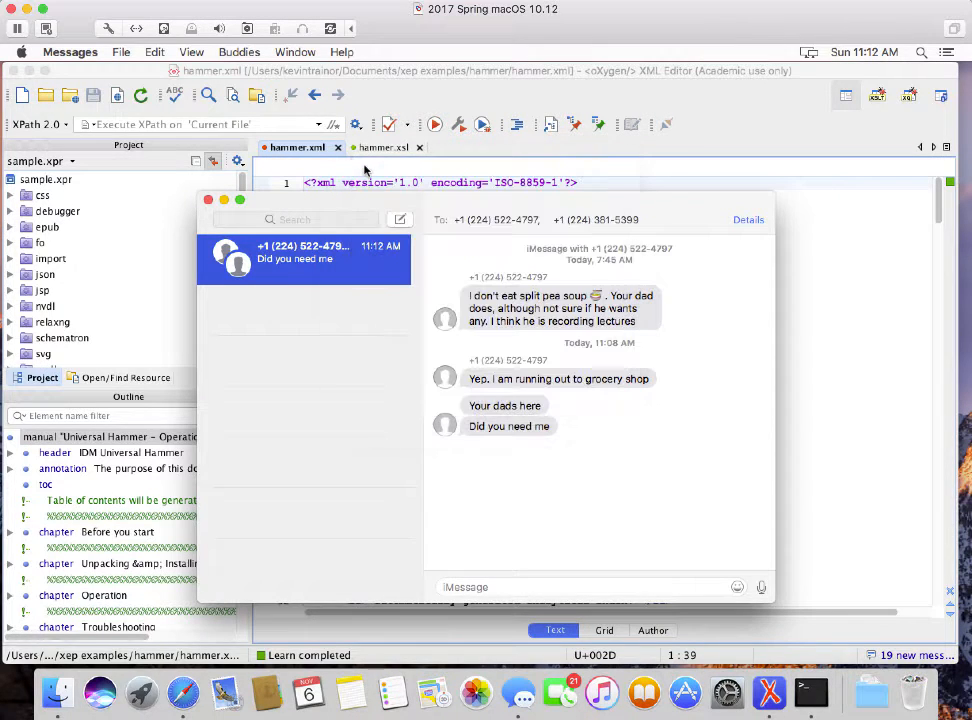
click(207, 201)
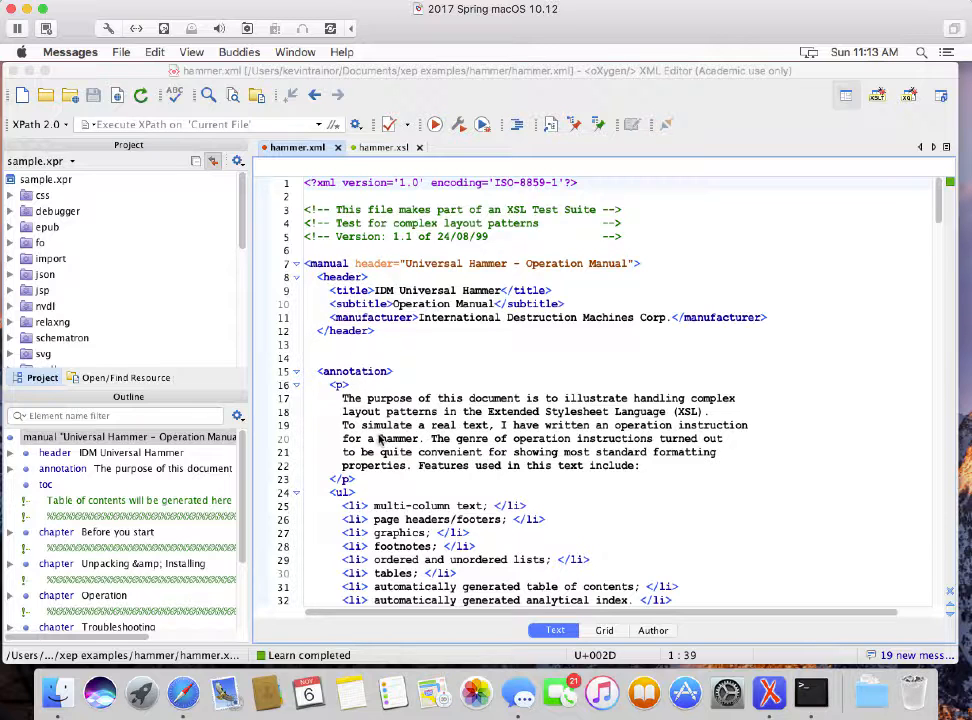
- Examine the hammer.xml source from the annotation's feature list through the chapters to the Operation chapter's image list
scroll(380, 439, down, 6)
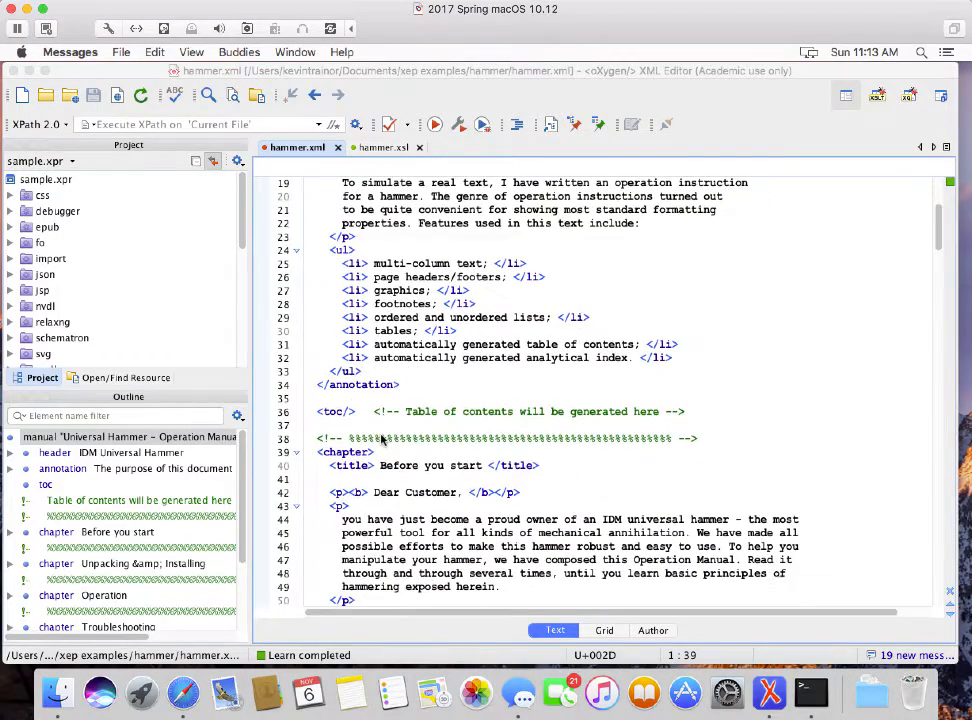
scroll(380, 439, up, 1)
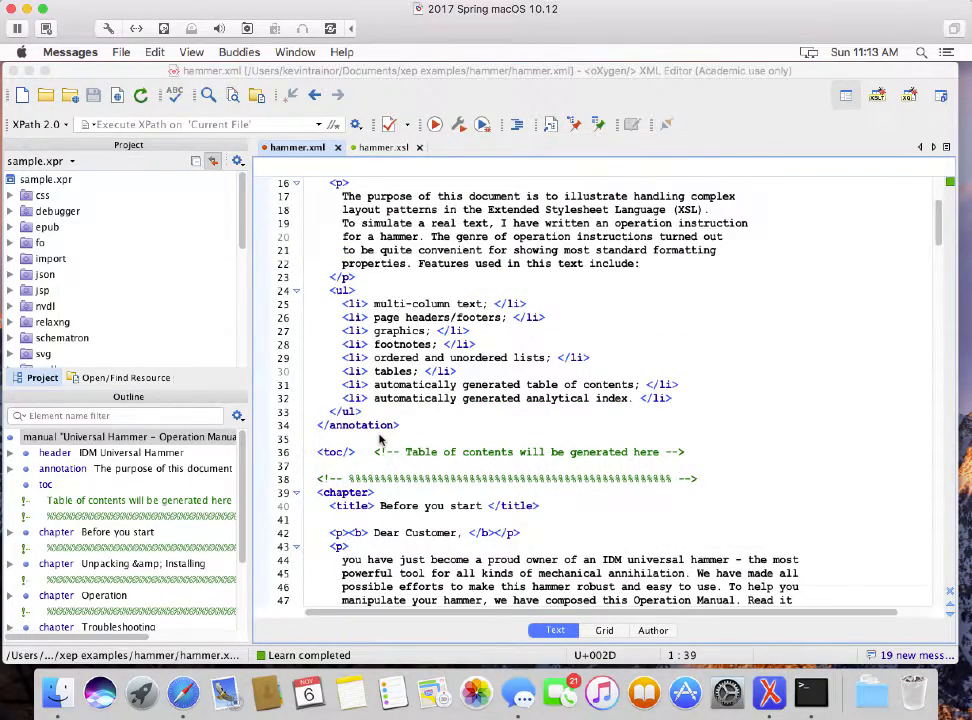
scroll(385, 436, up, 2)
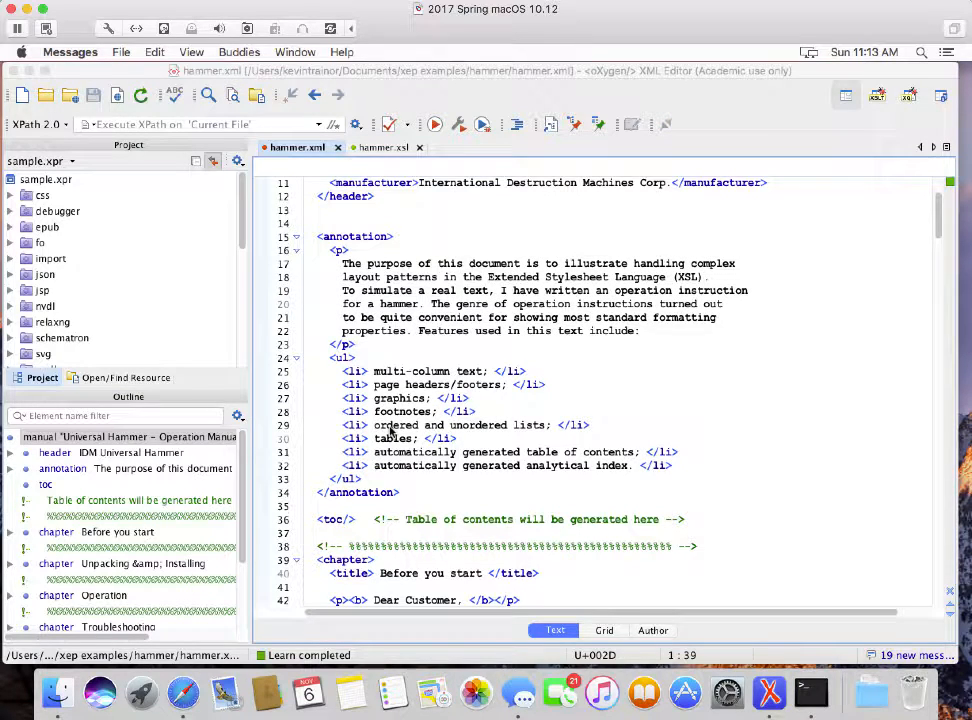
scroll(390, 431, up, 2)
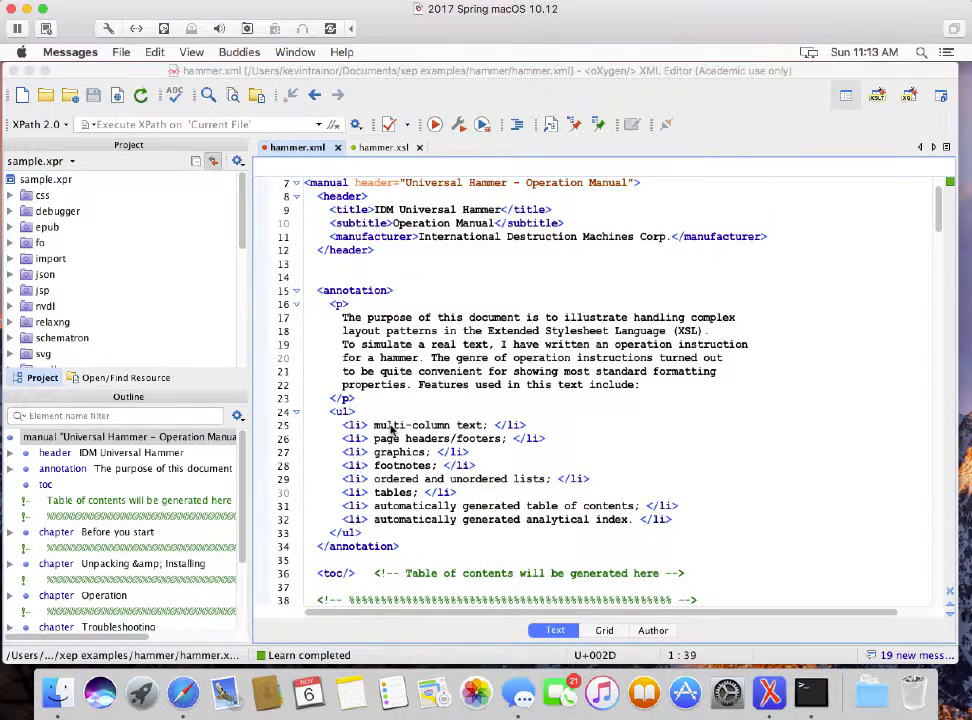
scroll(393, 428, down, 3)
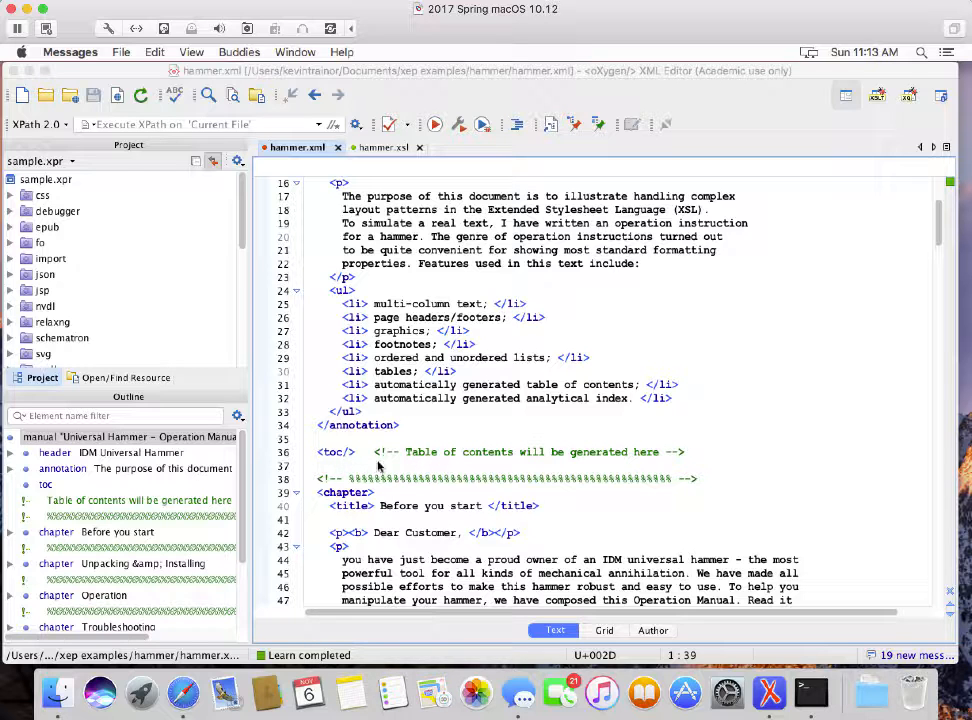
scroll(383, 466, down, 5)
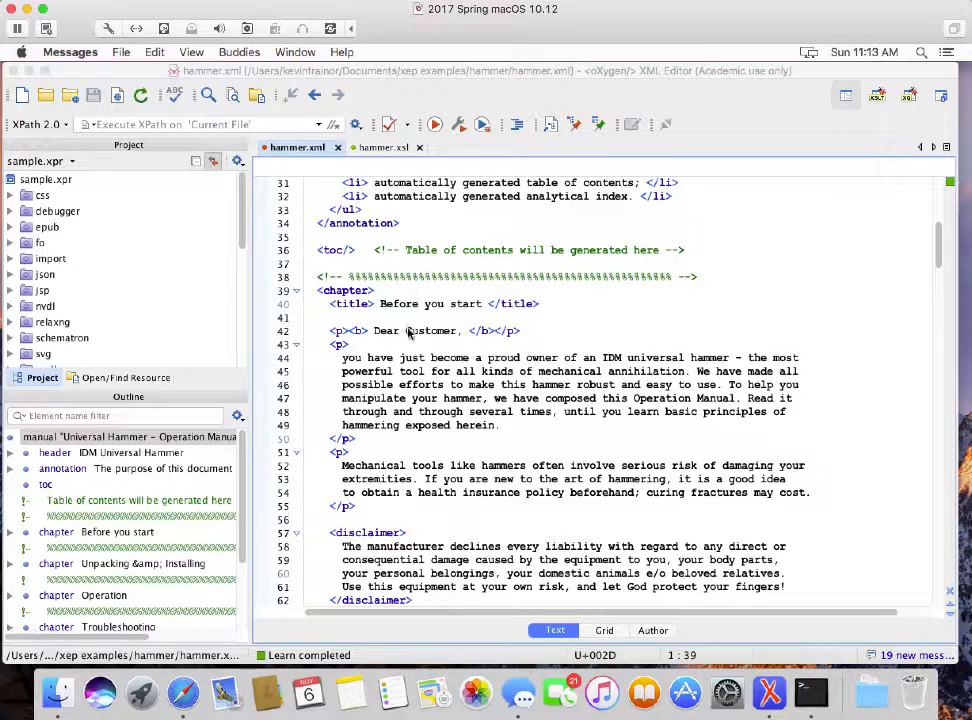
scroll(420, 348, down, 5)
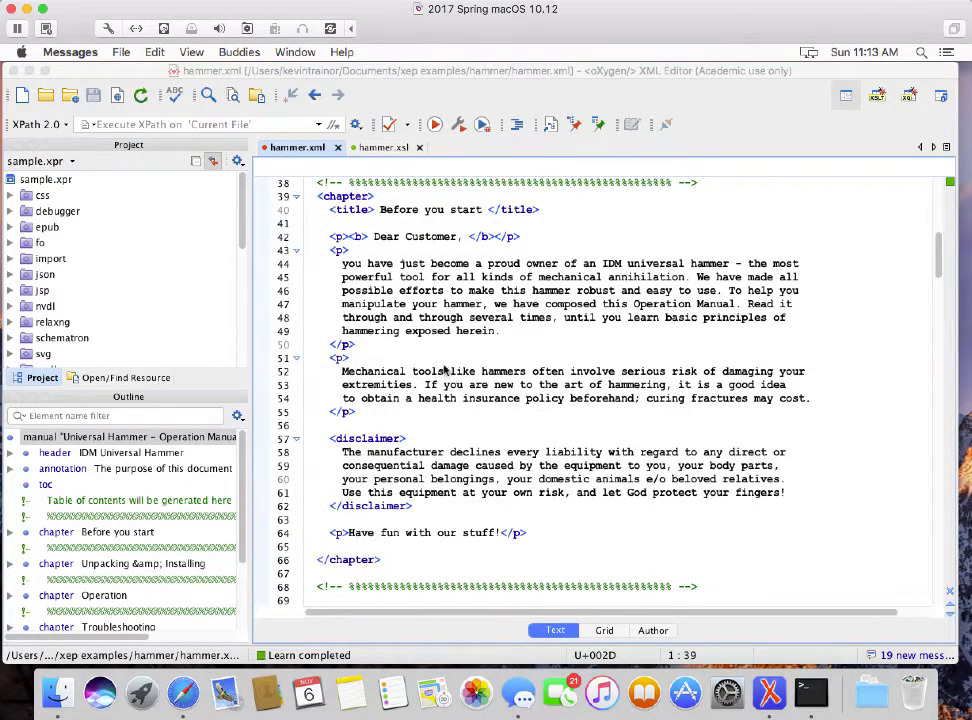
scroll(462, 372, down, 12)
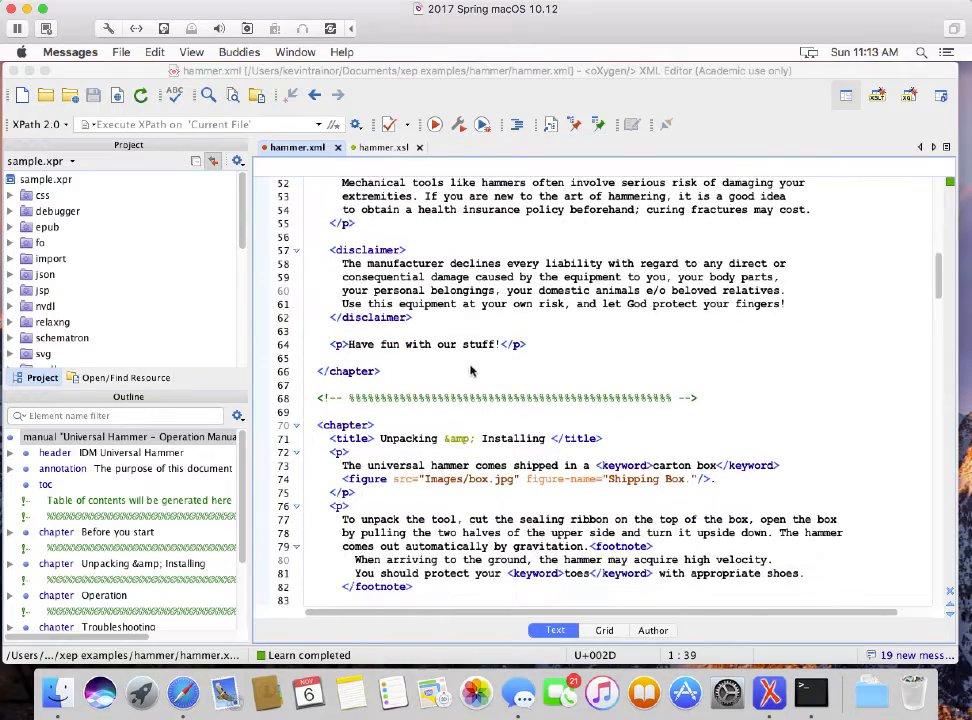
scroll(472, 374, down, 4)
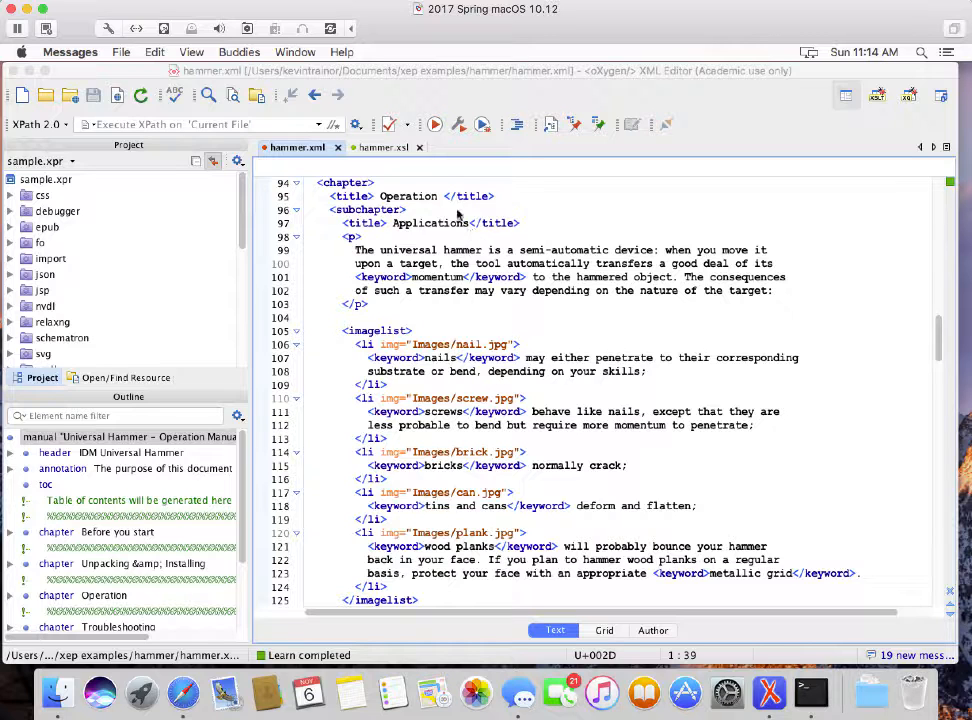
- View the start of the hammer.xsl stylesheet and return to the beginning of hammer.xml
click(388, 148)
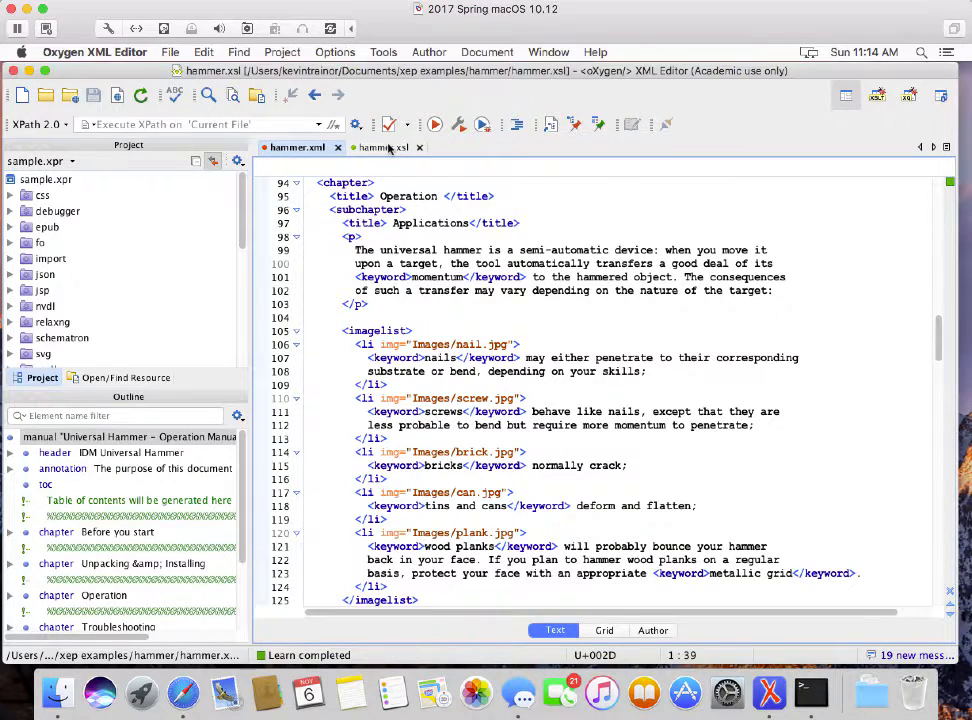
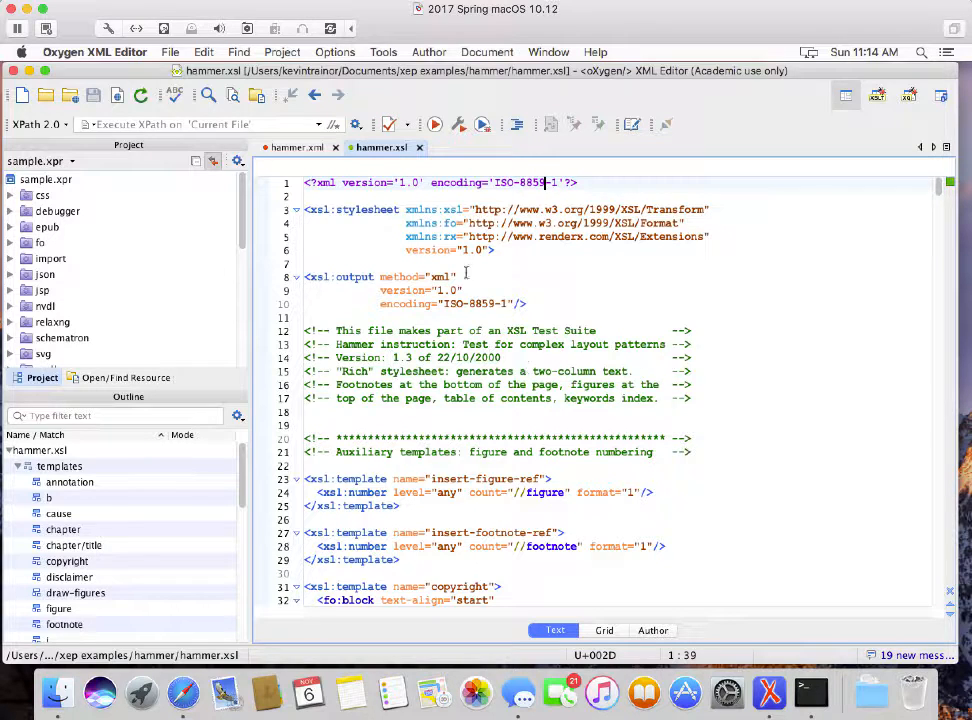
click(293, 148)
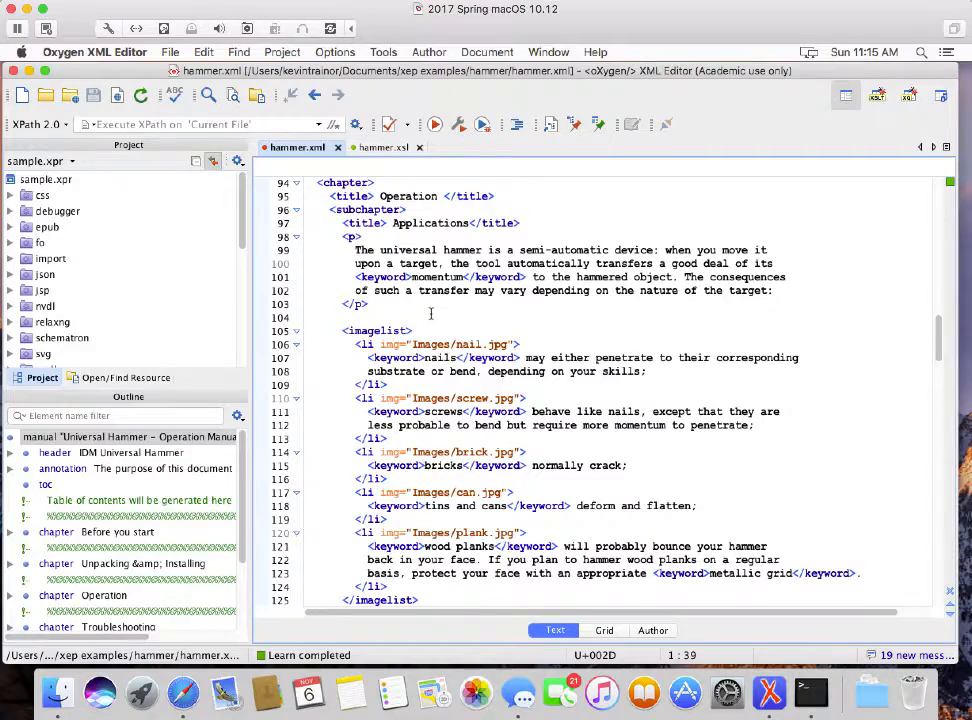
scroll(447, 316, up, 15)
scroll(447, 316, up, 10)
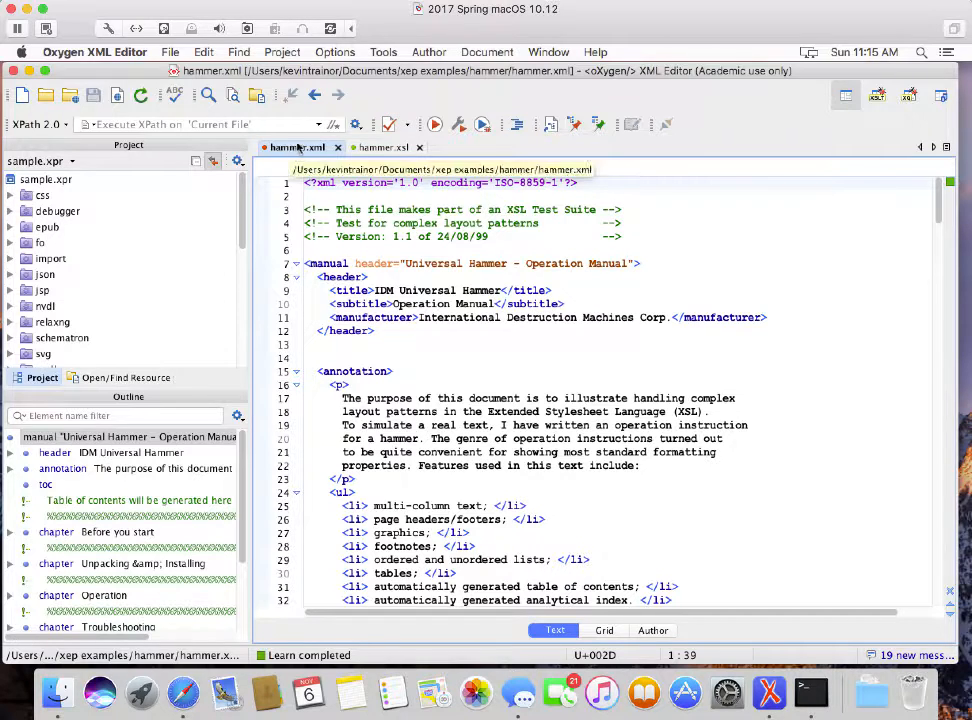
- Create a new XML transformation with XSLT scenario for hammer.xml, named generate_manual_emit_xsl_fo
click(460, 126)
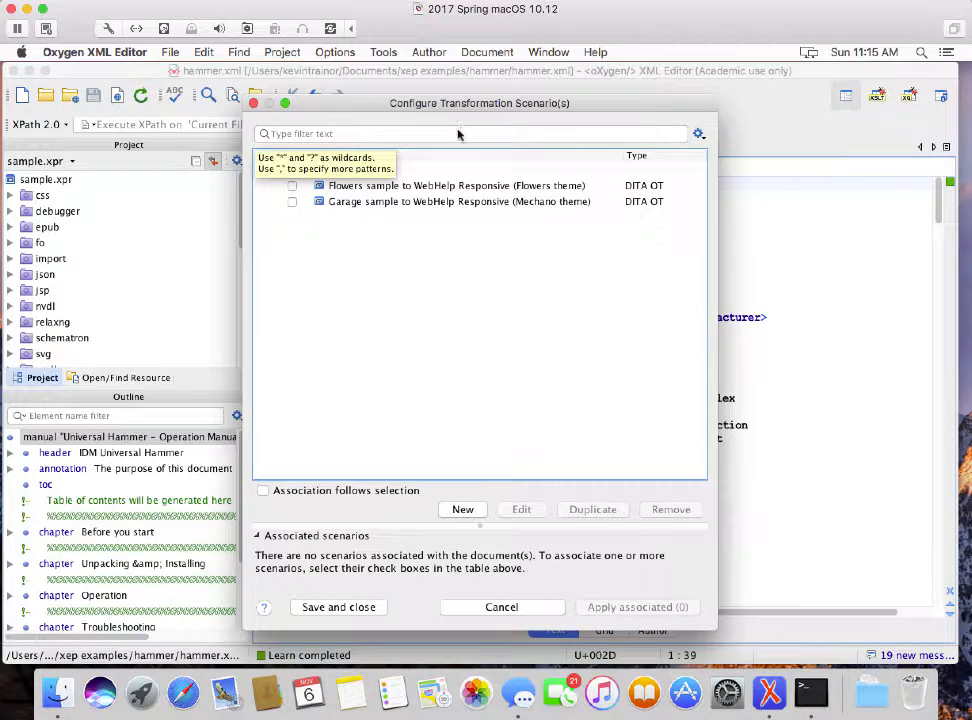
click(463, 511)
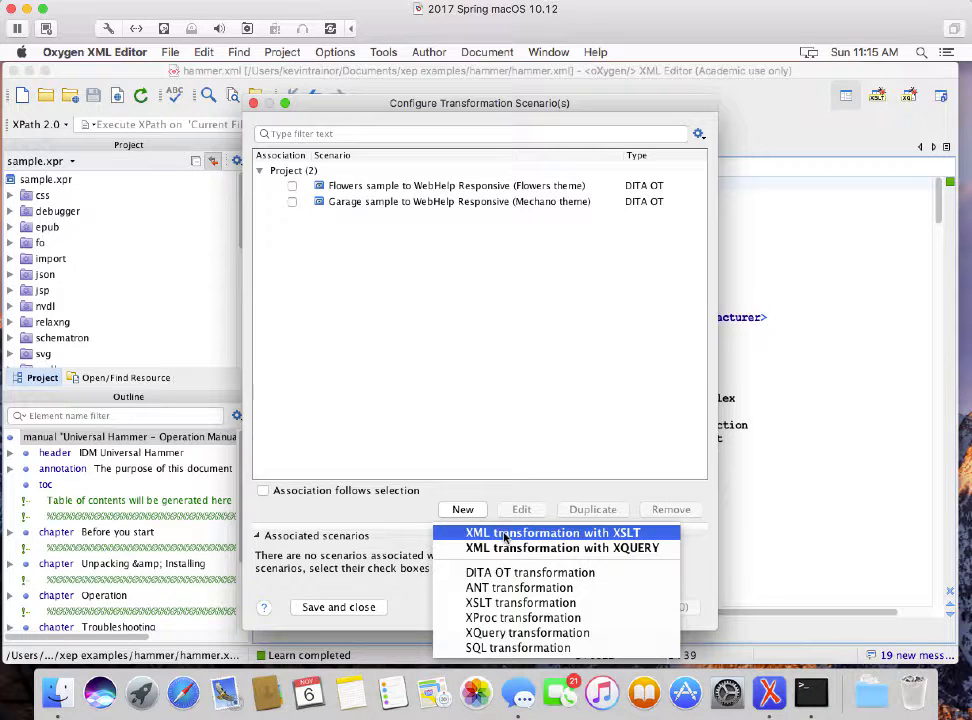
click(505, 540)
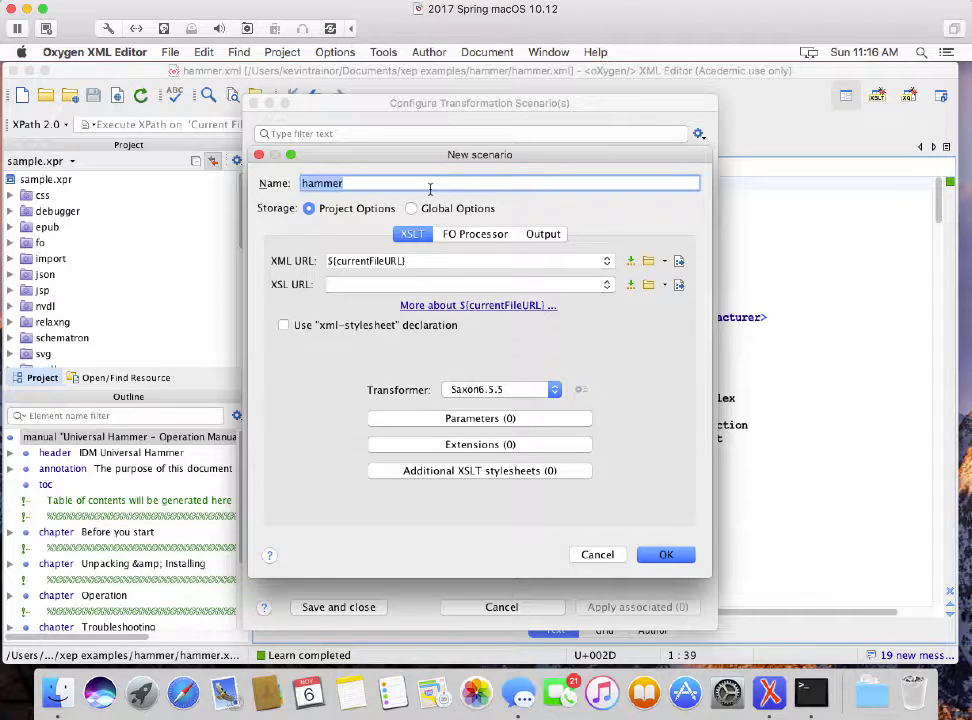
text(generate_ manual)
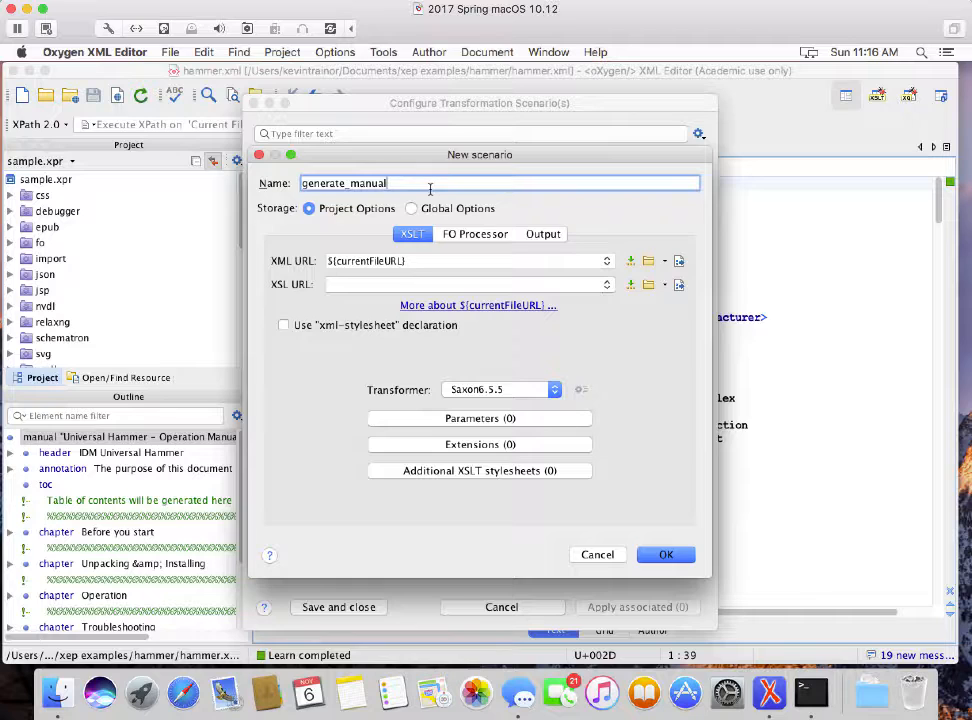
text( emit)
text(_emit_)
text(xsl)
text(_fo)
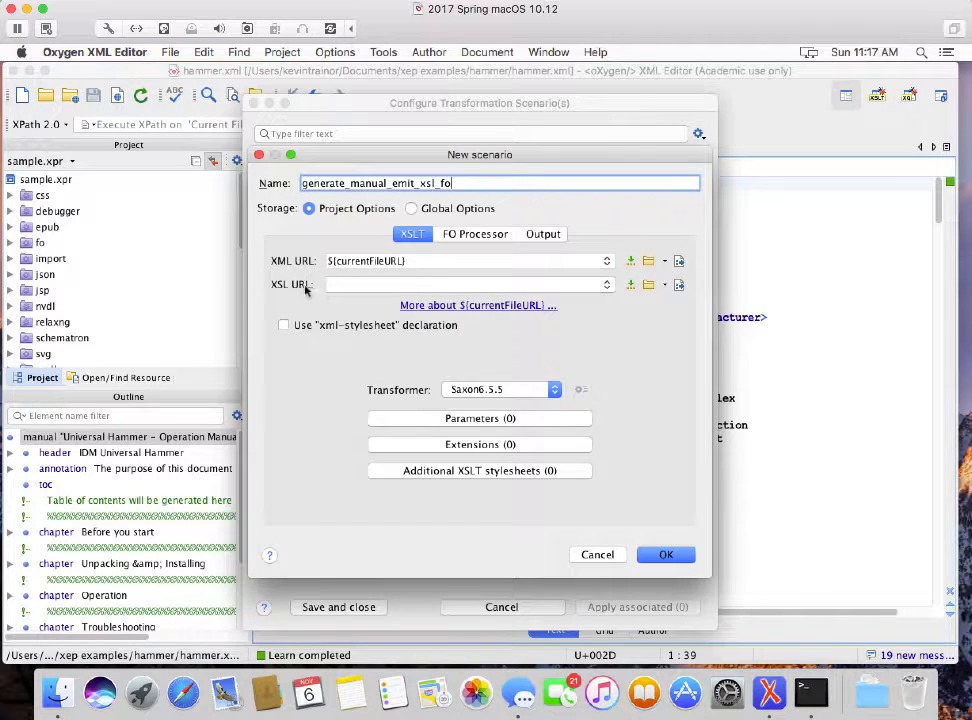
- Select hammer.xsl from the hammer folder as the scenario's XSL URL, keeping ${currentFileURL} as the XML URL
click(418, 261)
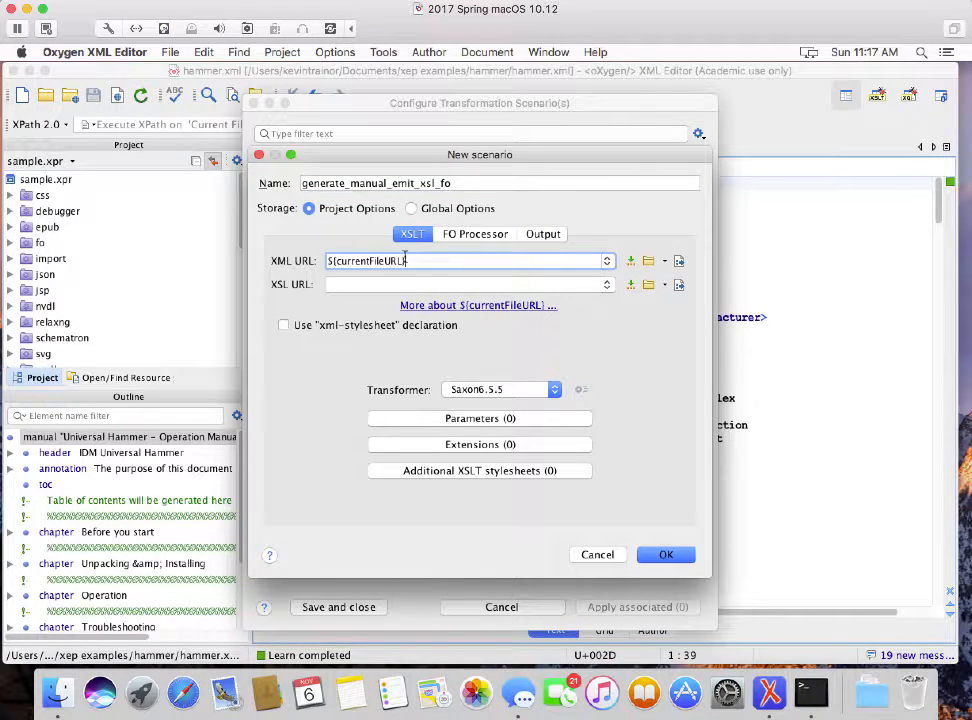
click(378, 285)
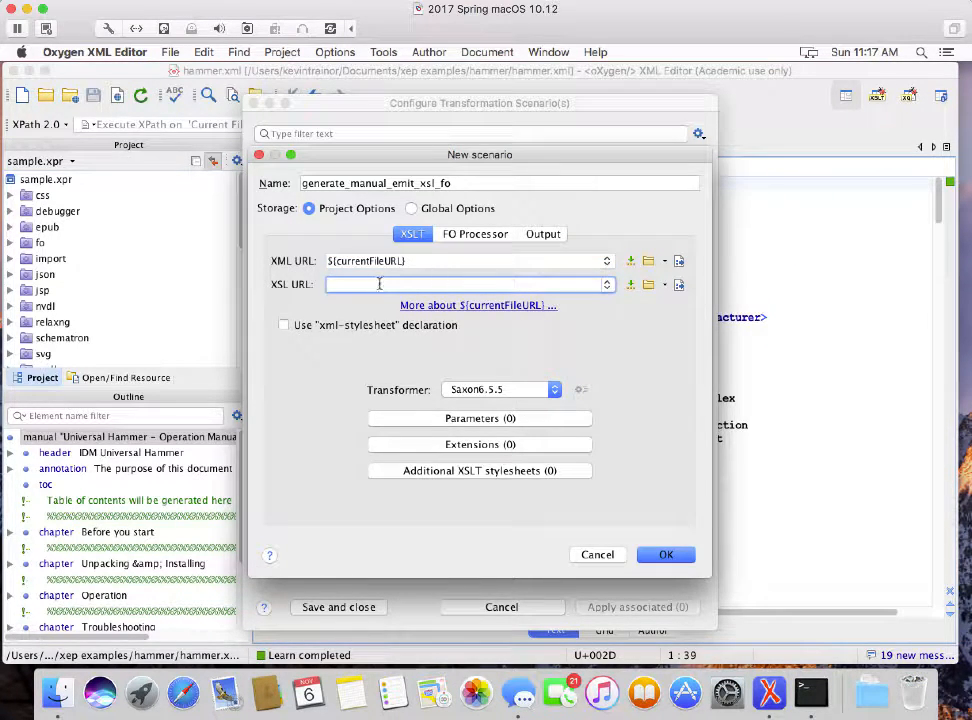
click(647, 286)
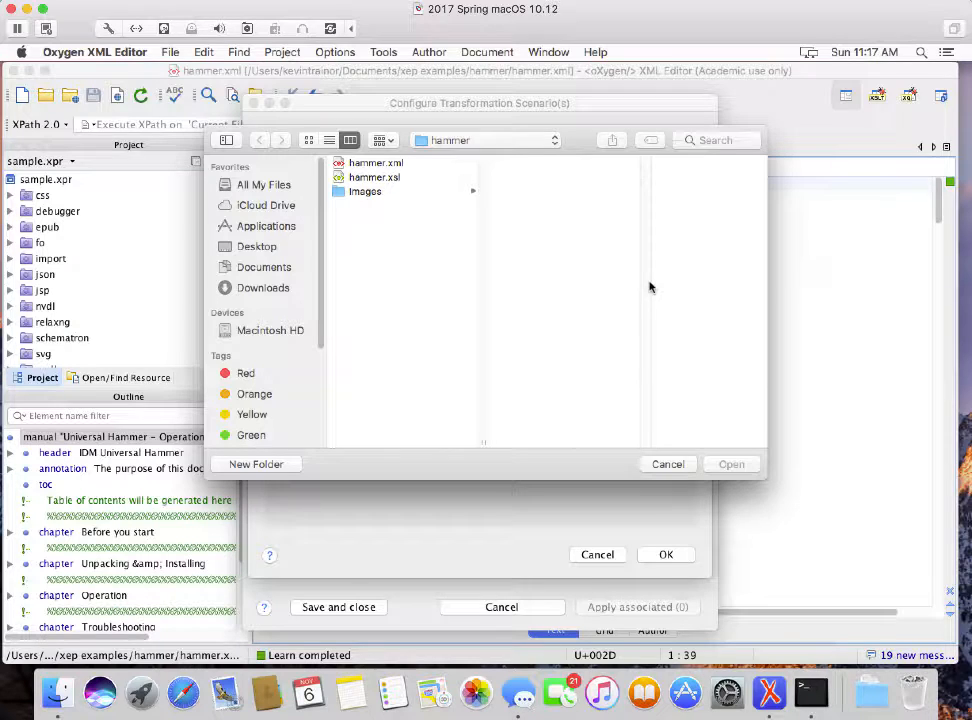
click(381, 179)
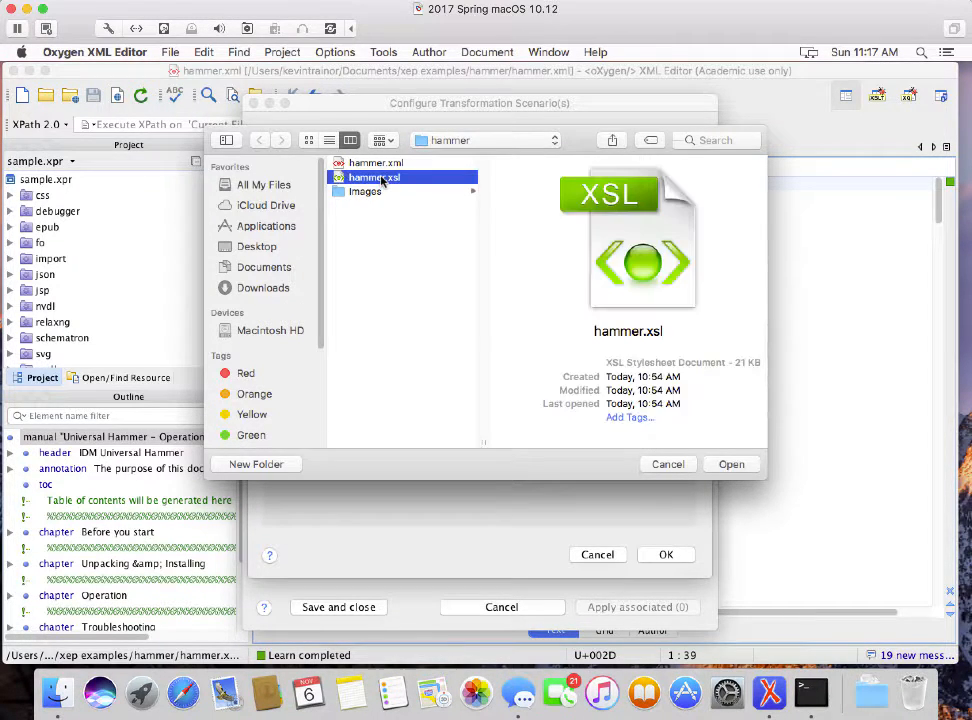
click(731, 464)
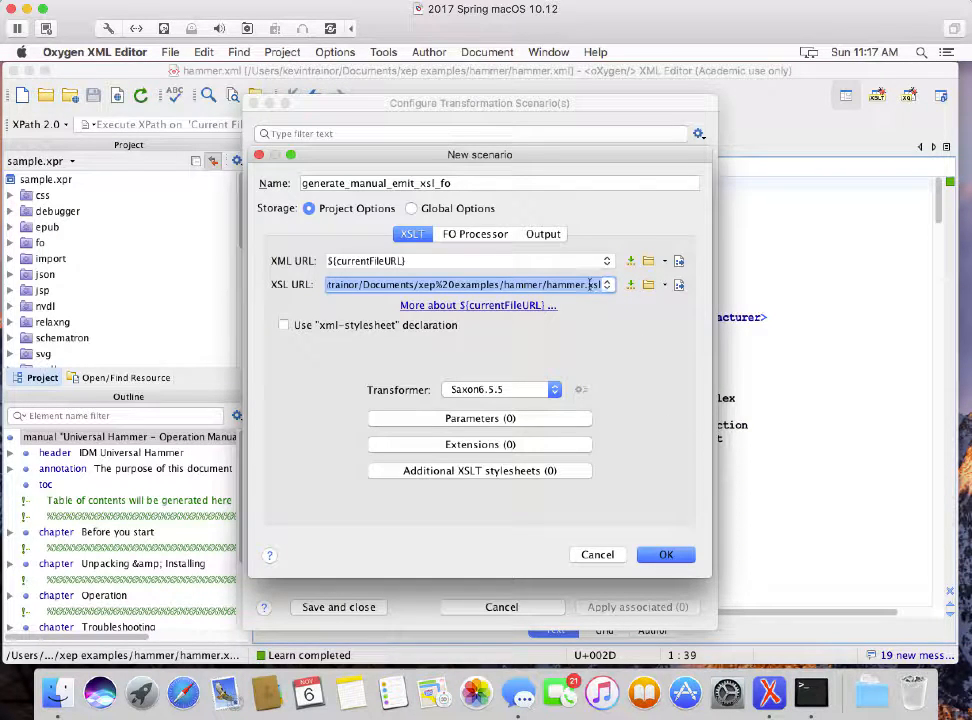
- Shorten the scenario's XSL URL to the relative path hammer.xsl by removing the leading file path
click(547, 284)
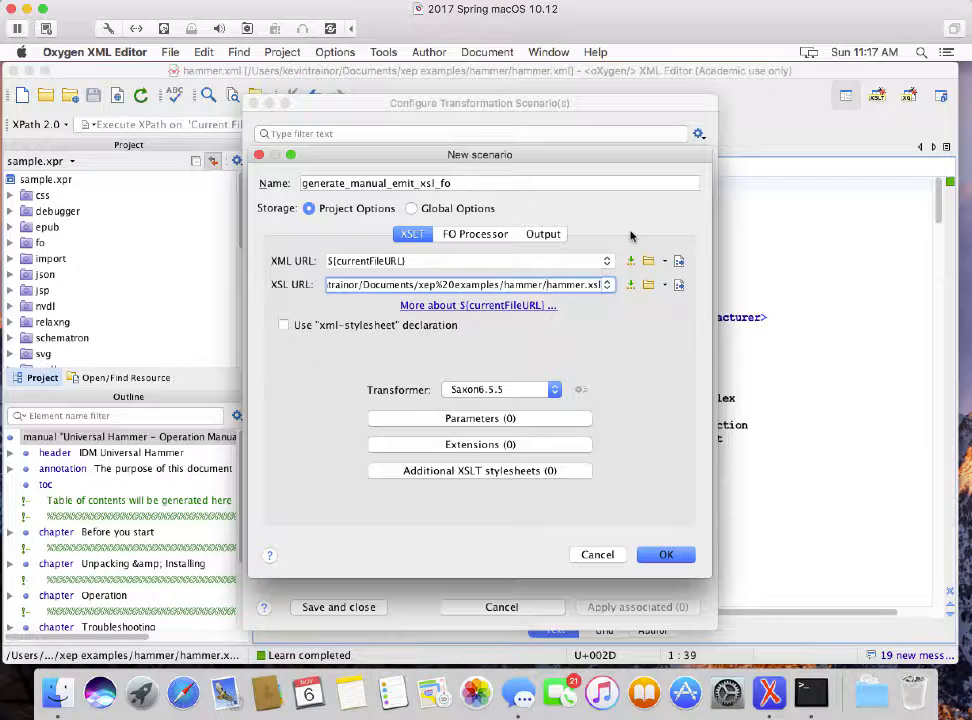
key(BackSpace)
key(BackSpace)
key(BackSpace)
key(BackSpace)
key(BackSpace)
key(BackSpace)
key(BackSpace)
key(BackSpace)
key(BackSpace)
key(BackSpace)
key(BackSpace)
key(BackSpace)
key(BackSpace)
key(BackSpace)
key(BackSpace)
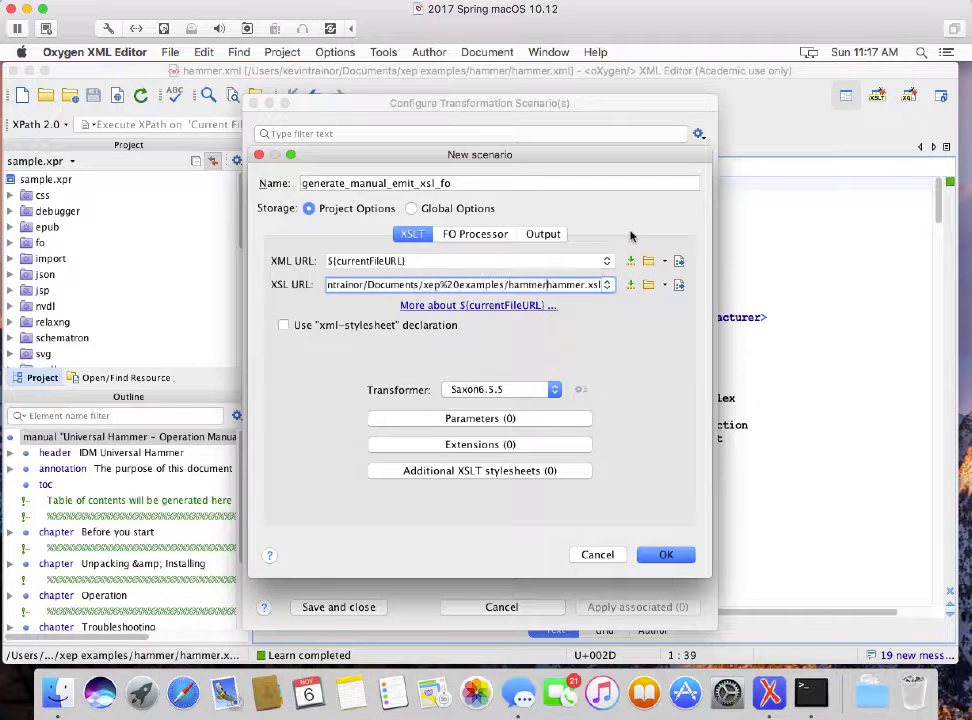
key(BackSpace)
key(BackSpace)
key(BackSpace)
key(BackSpace)
key(BackSpace)
key(BackSpace)
key(BackSpace)
key(BackSpace)
key(BackSpace)
key(BackSpace)
key(BackSpace)
key(BackSpace)
key(BackSpace)
key(BackSpace)
key(BackSpace)
key(BackSpace)
key(BackSpace)
key(BackSpace)
key(BackSpace)
key(BackSpace)
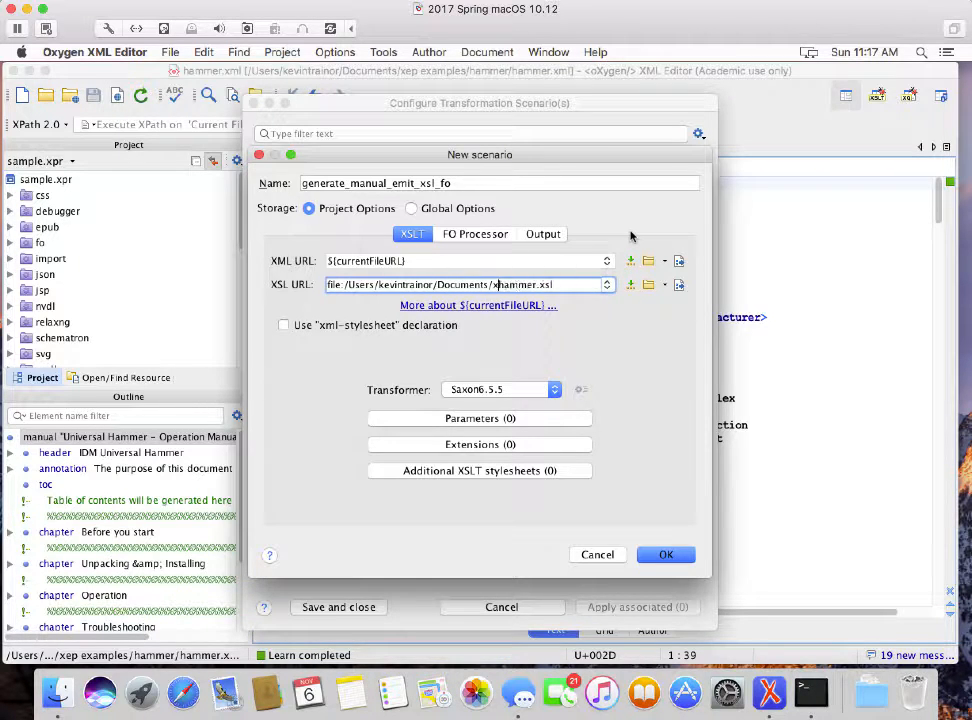
key(BackSpace)
key(BackSpace)
key(BackSpace)
key(BackSpace)
key(BackSpace)
key(BackSpace)
key(BackSpace)
key(BackSpace)
key(BackSpace)
key(BackSpace)
key(BackSpace)
key(BackSpace)
key(BackSpace)
key(BackSpace)
key(BackSpace)
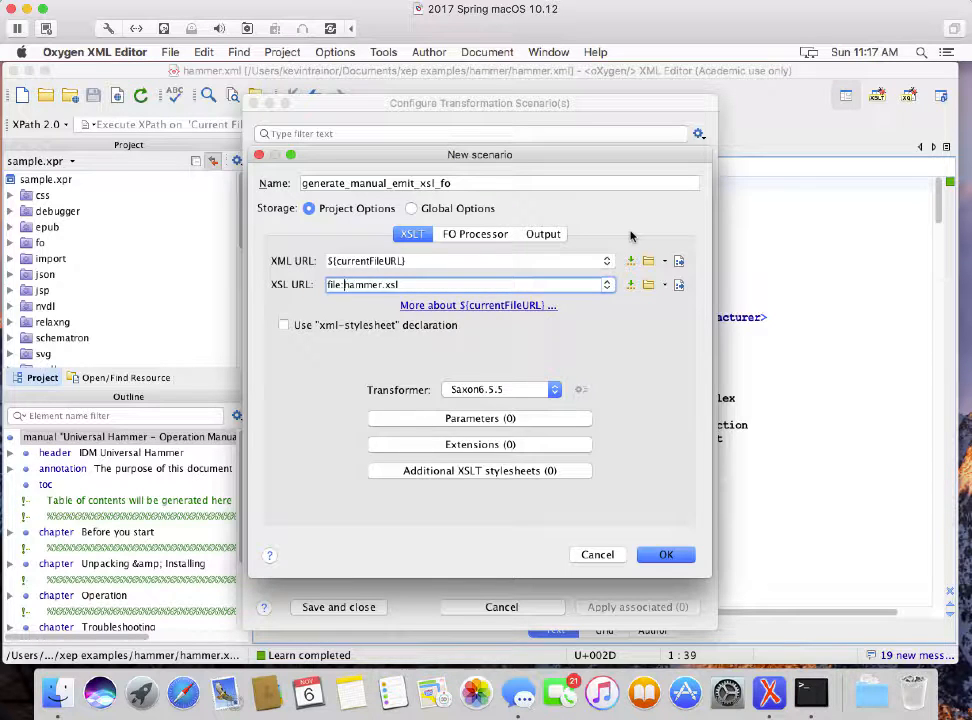
key(BackSpace)
key(BackSpace)
key(BackSpace)
key(BackSpace)
key(BackSpace)
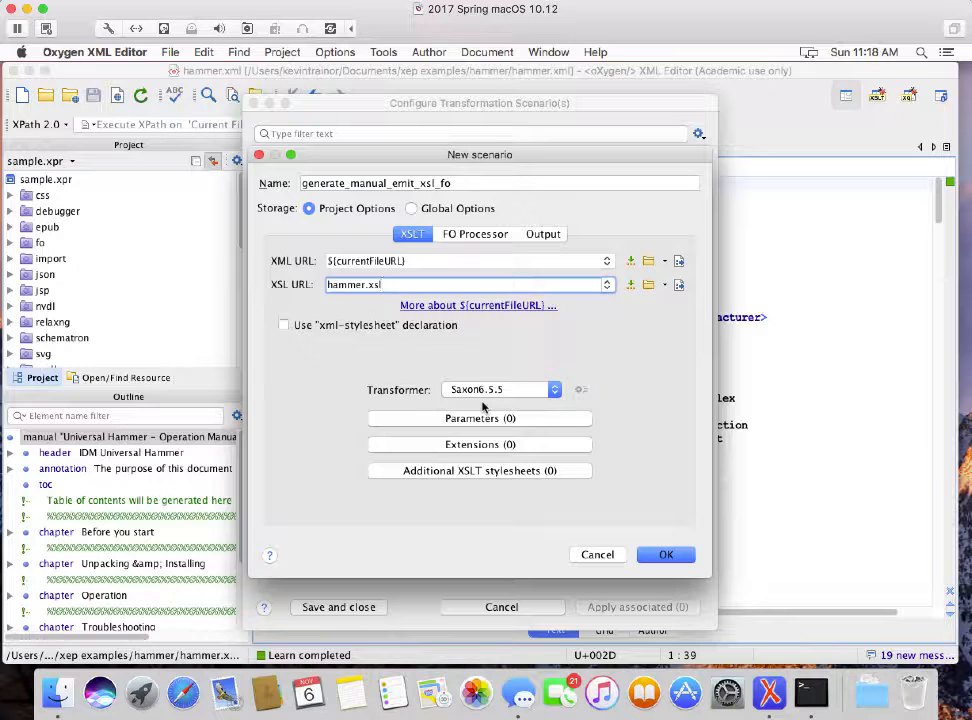
- Set the scenario's transformer to Saxon-PE 9.6.0.7 and enable FO processing with XEP as the processor
click(555, 392)
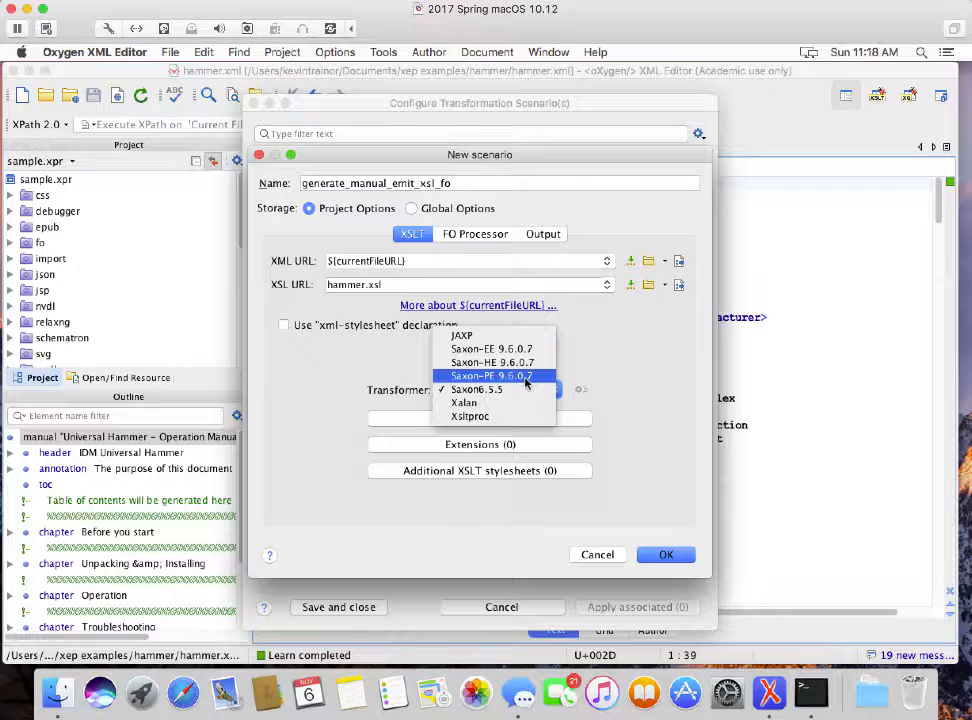
click(526, 376)
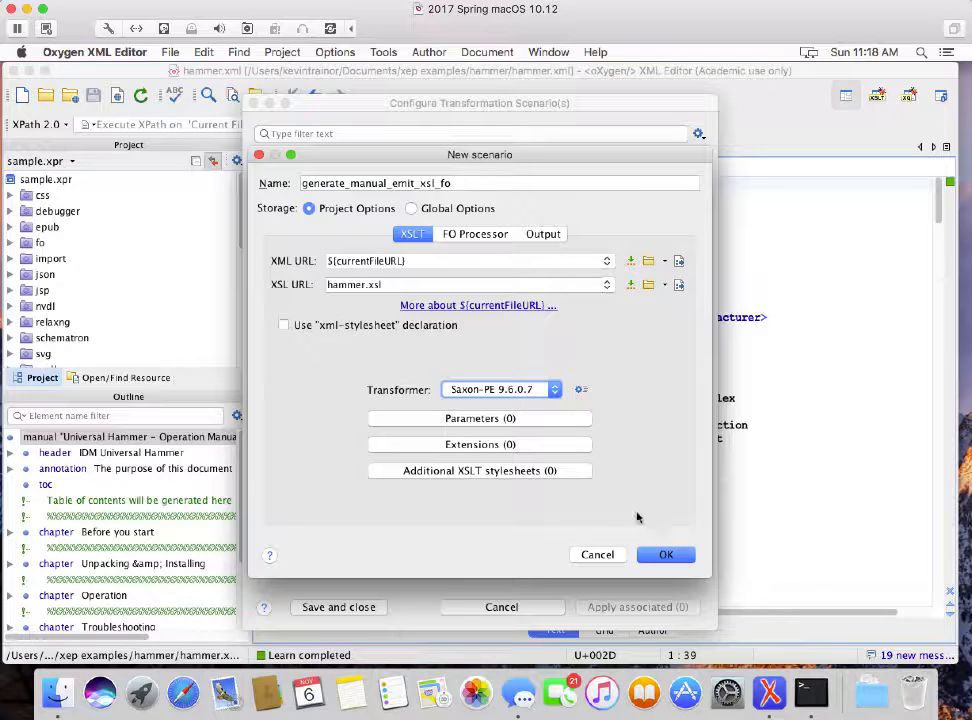
click(471, 237)
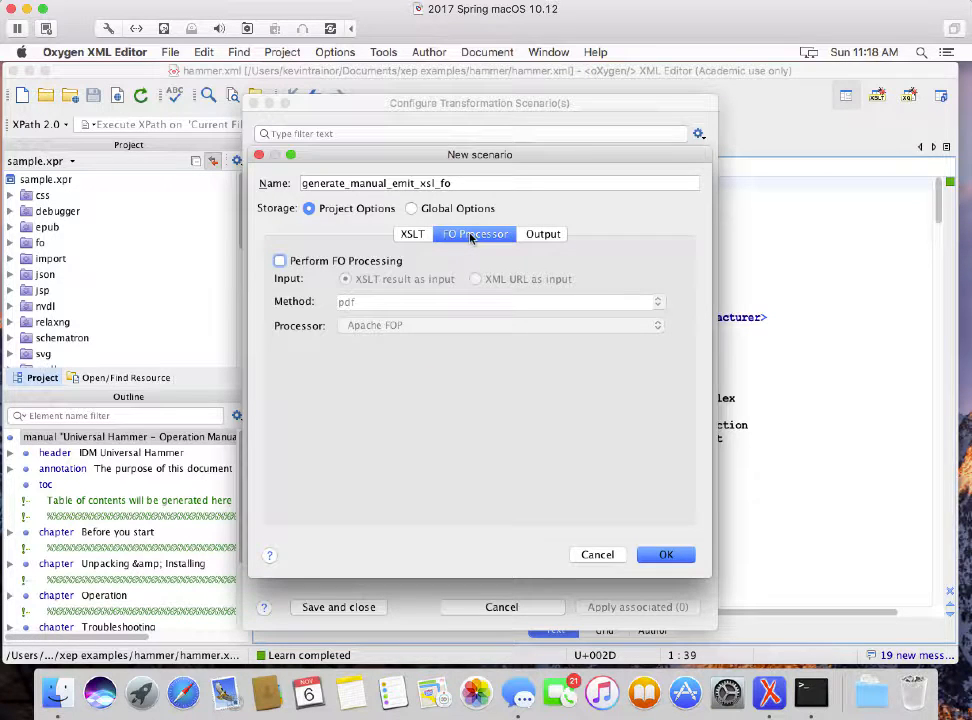
click(280, 262)
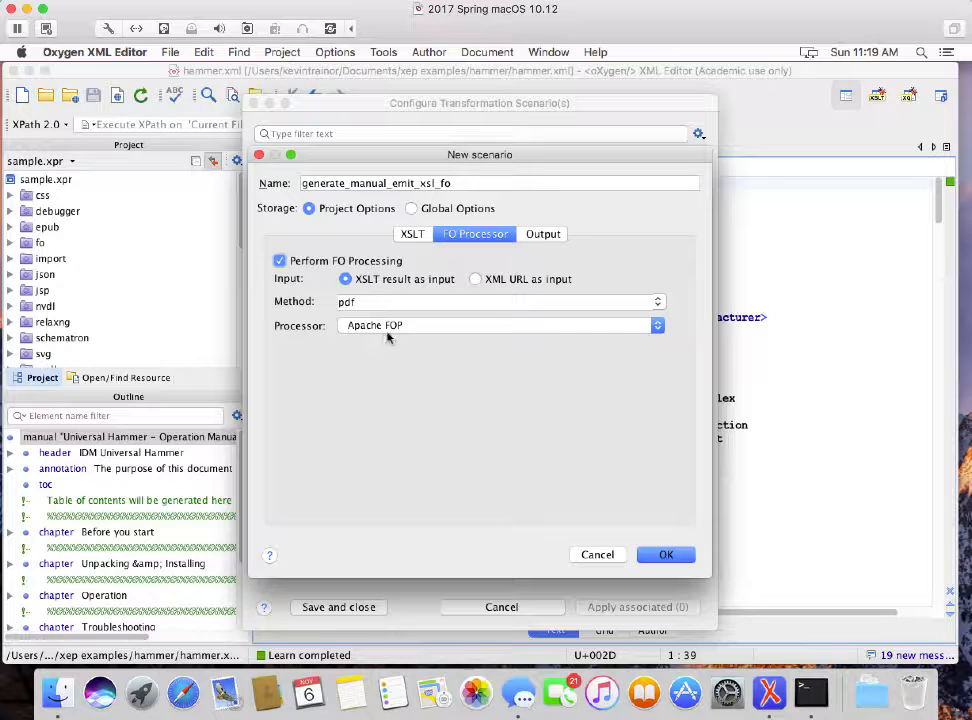
click(657, 327)
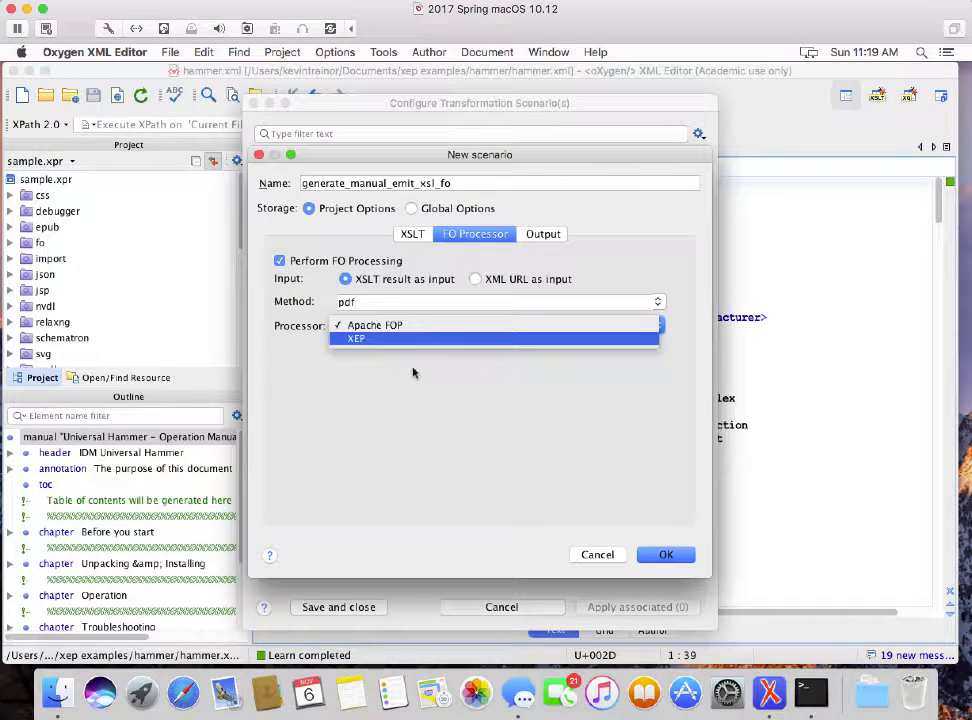
click(364, 340)
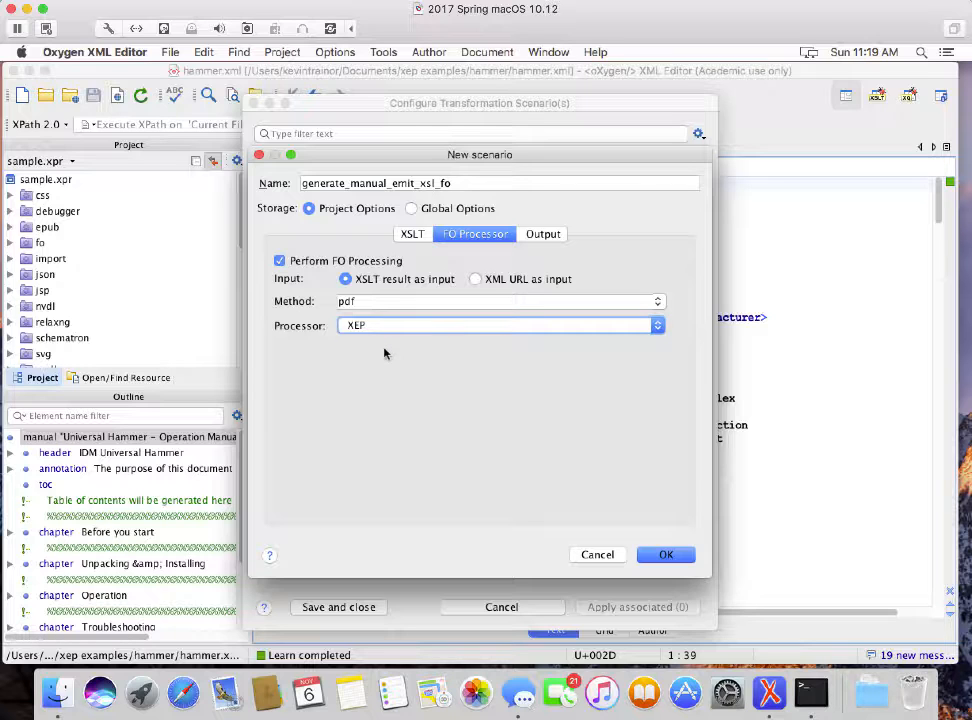
- Set the output to save as ${cfn}.pdf and open the saved file in the browser/system application, and confirm the scenario
click(542, 234)
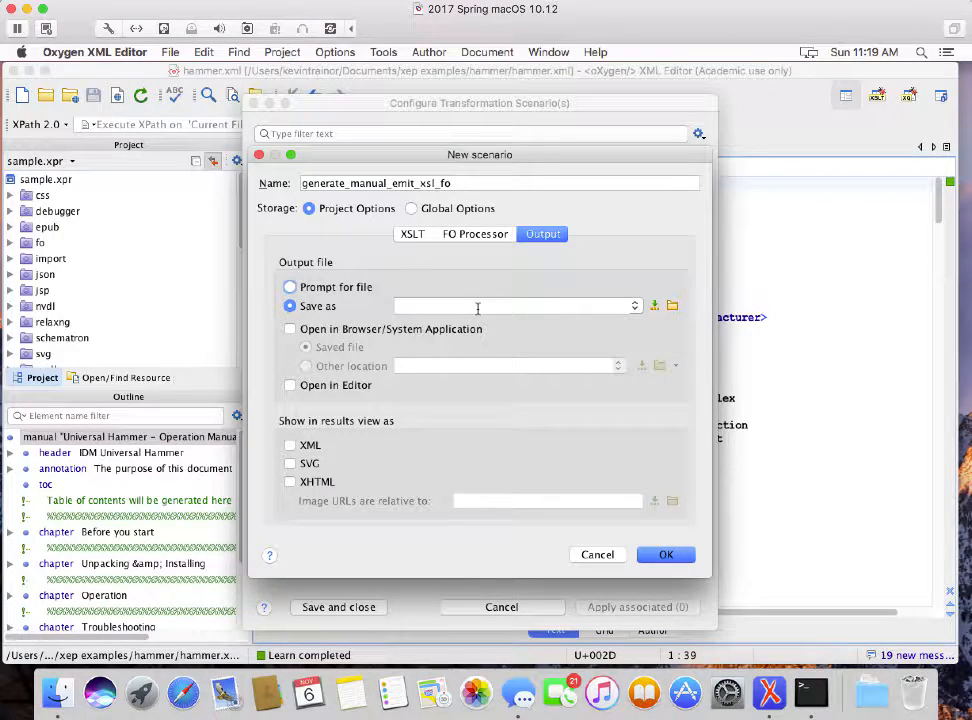
click(655, 307)
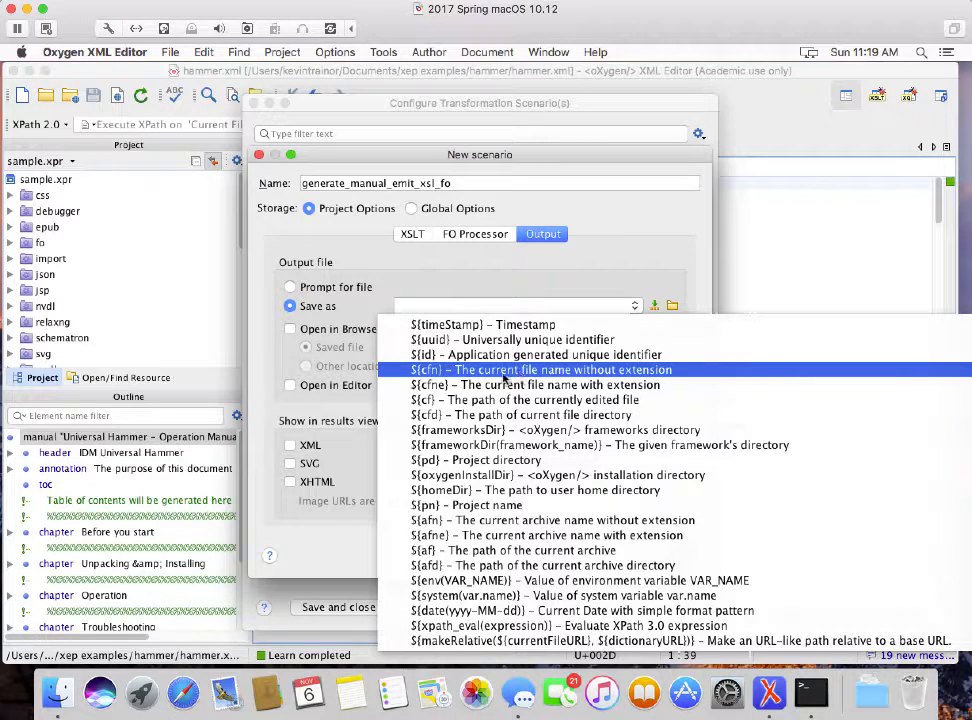
click(436, 371)
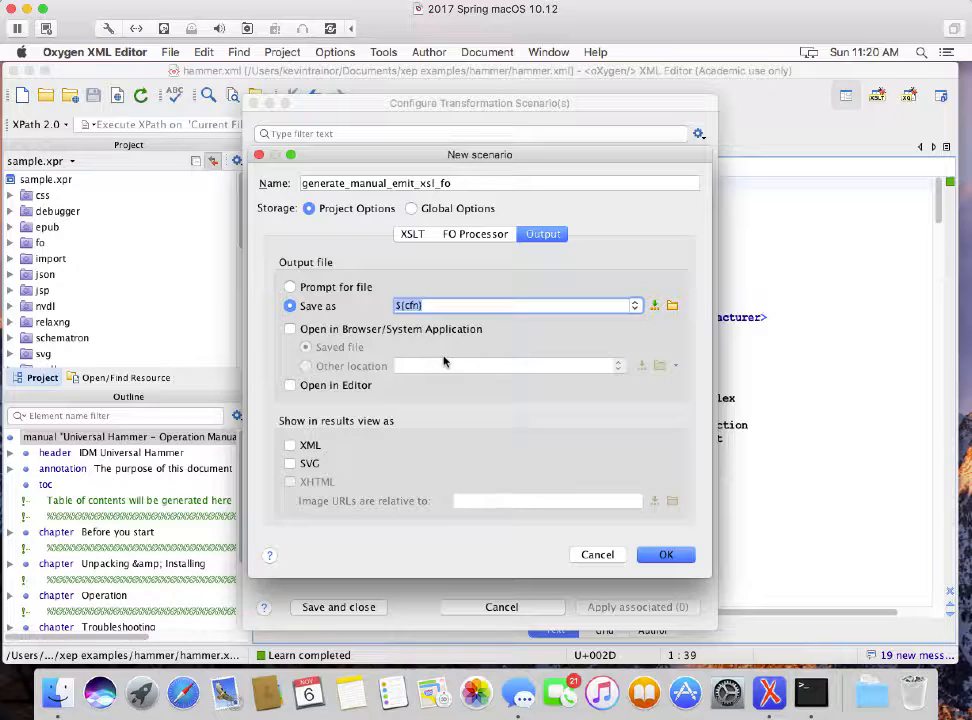
click(445, 305)
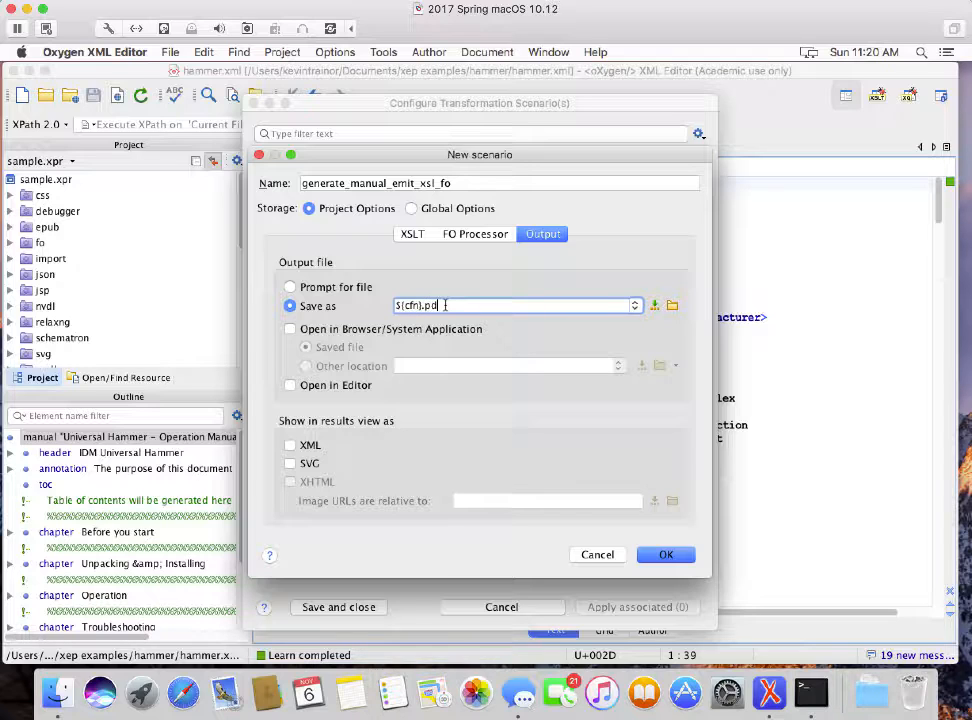
click(290, 330)
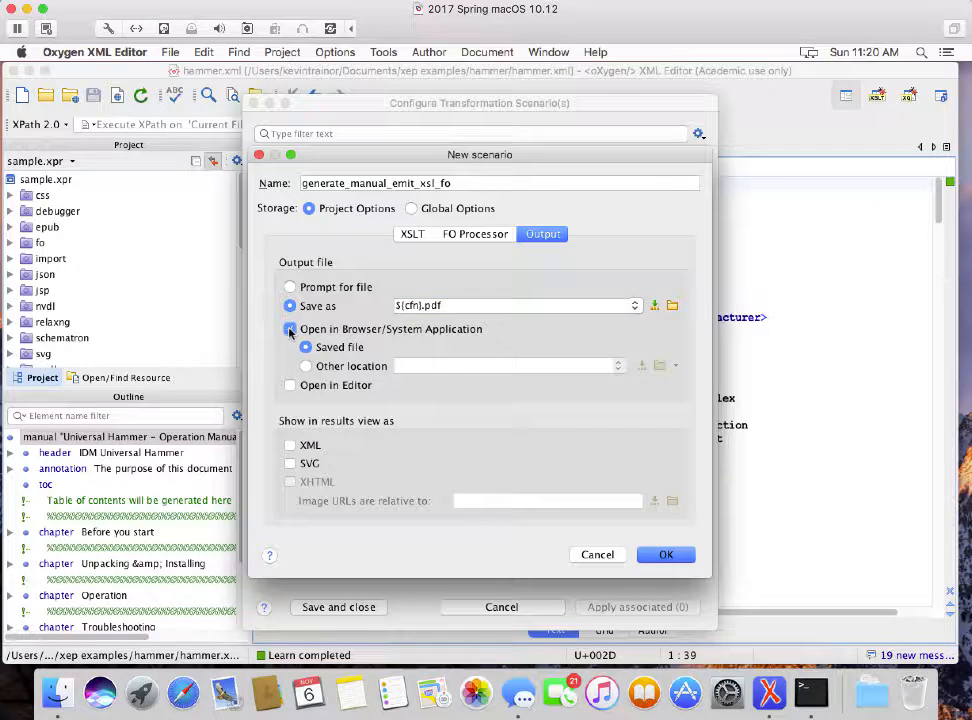
click(667, 556)
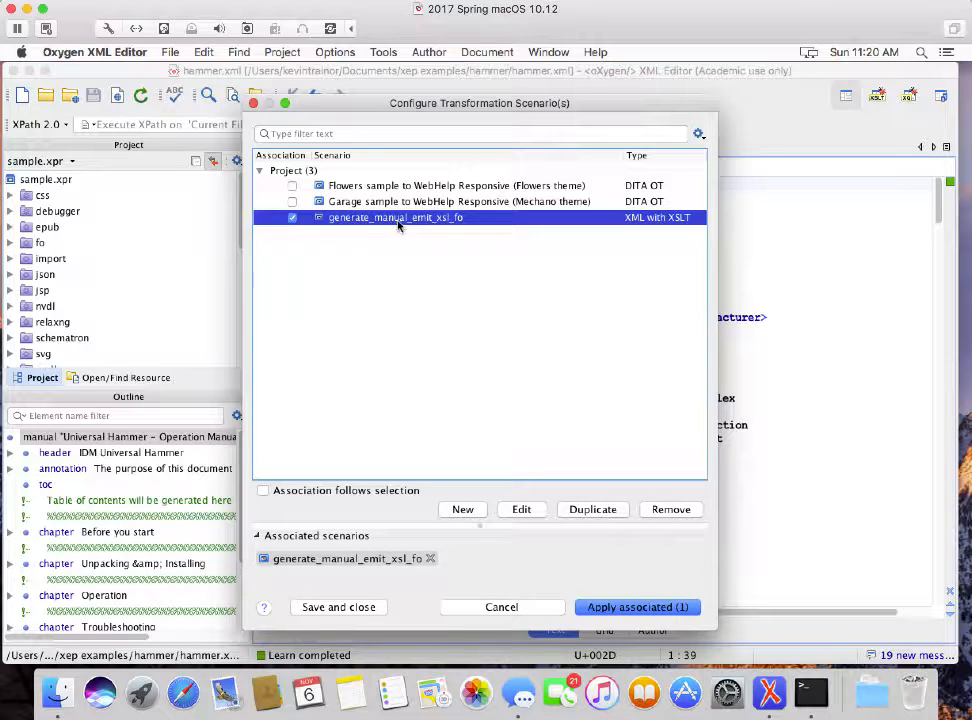
- Apply the associated scenario to hammer.xml and check the first pages of the generated PDF in a widened Preview window
click(656, 607)
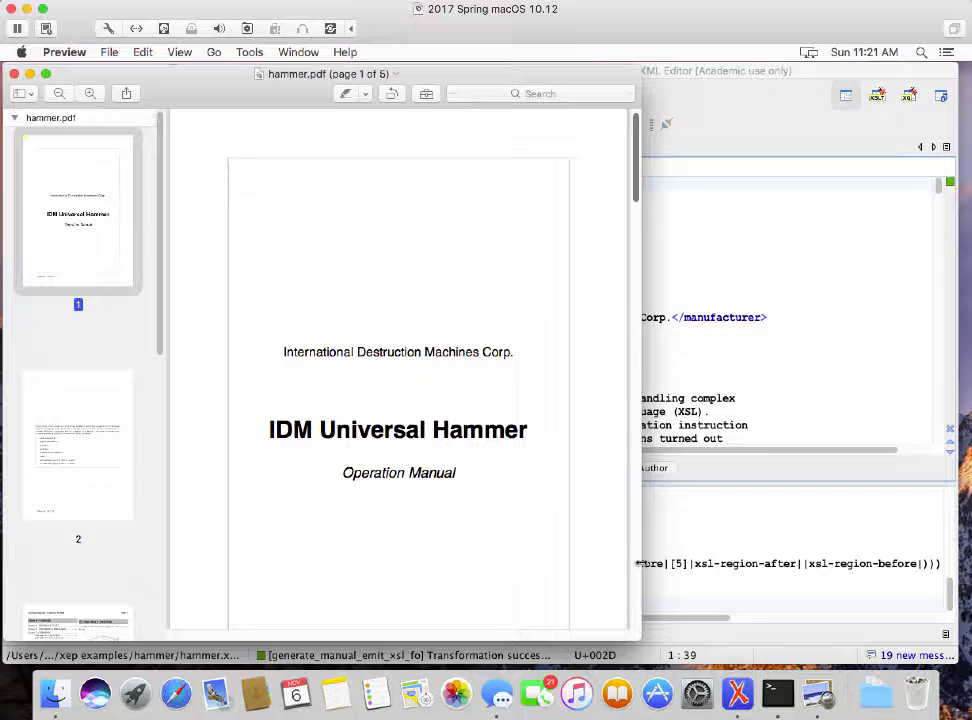
drag(640, 563, 898, 538)
key(Page_Down)
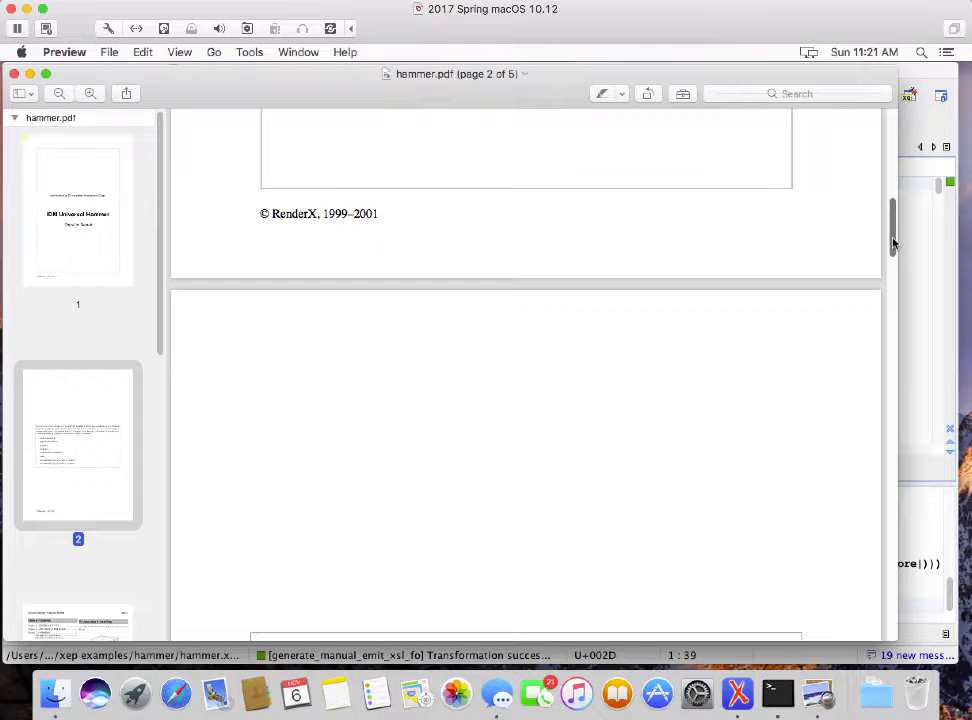
drag(892, 241, 886, 185)
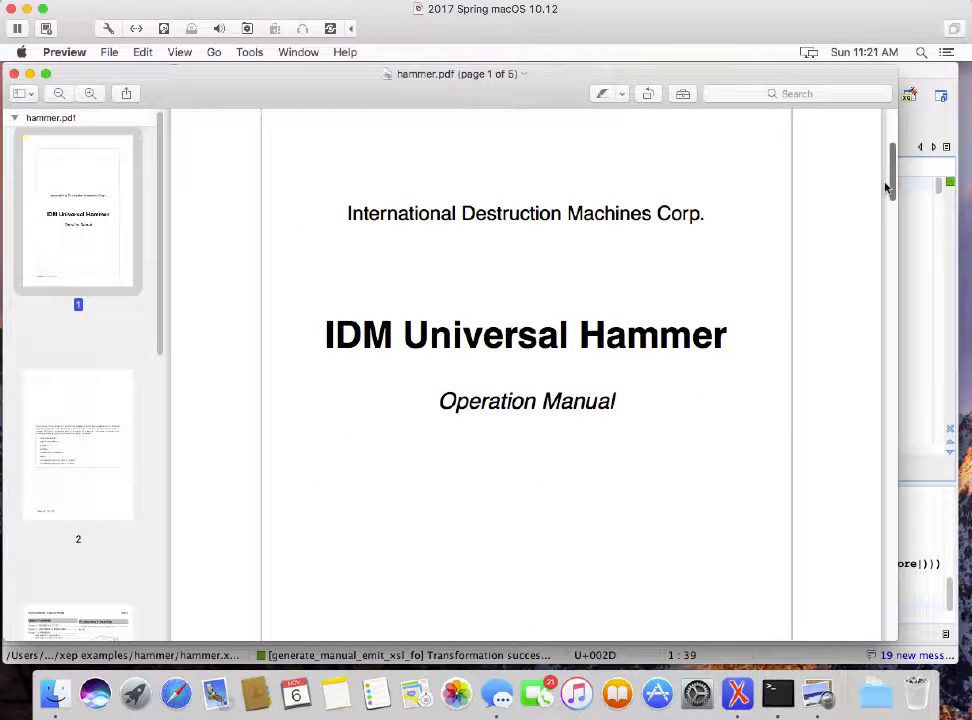
drag(886, 188, 883, 159)
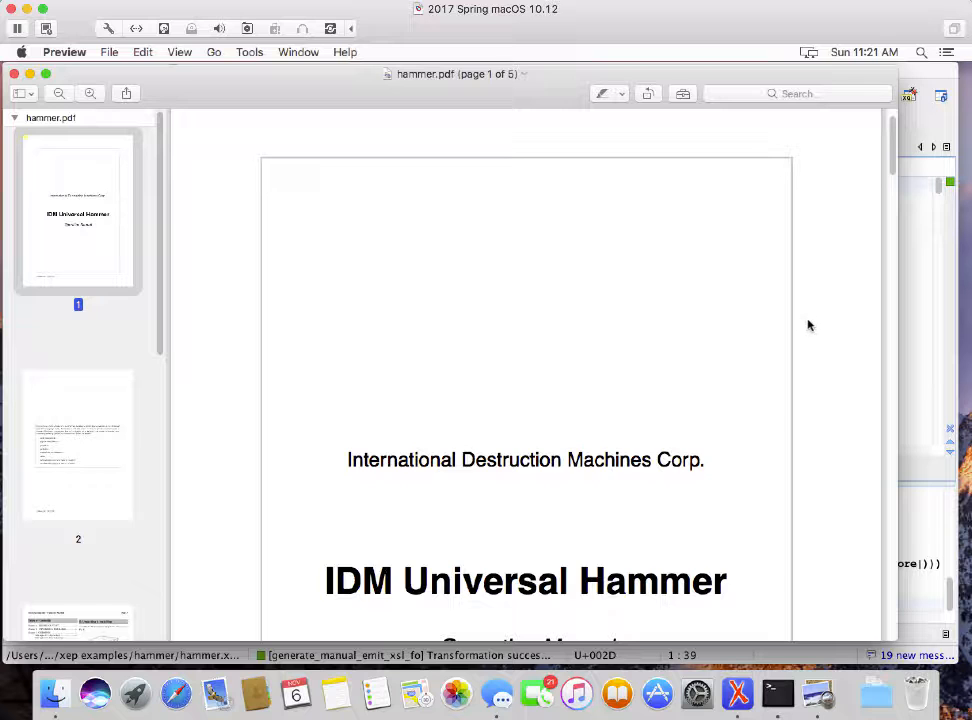
- Review the title page of hammer.pdf and the boxed introduction with its feature list on page 2
scroll(820, 327, down, 3)
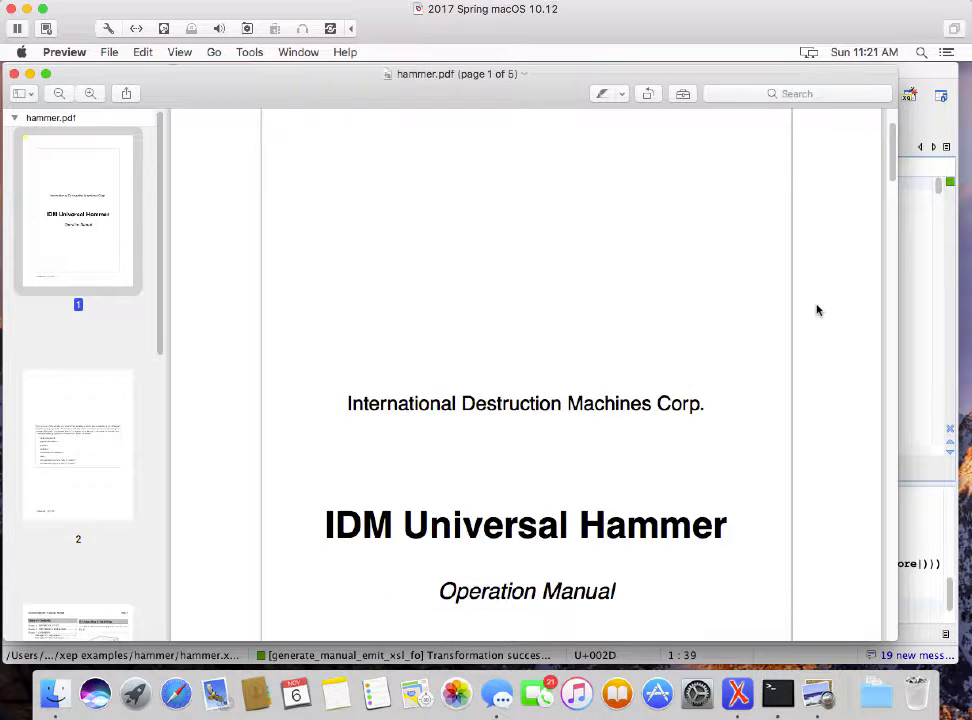
scroll(818, 315, down, 8)
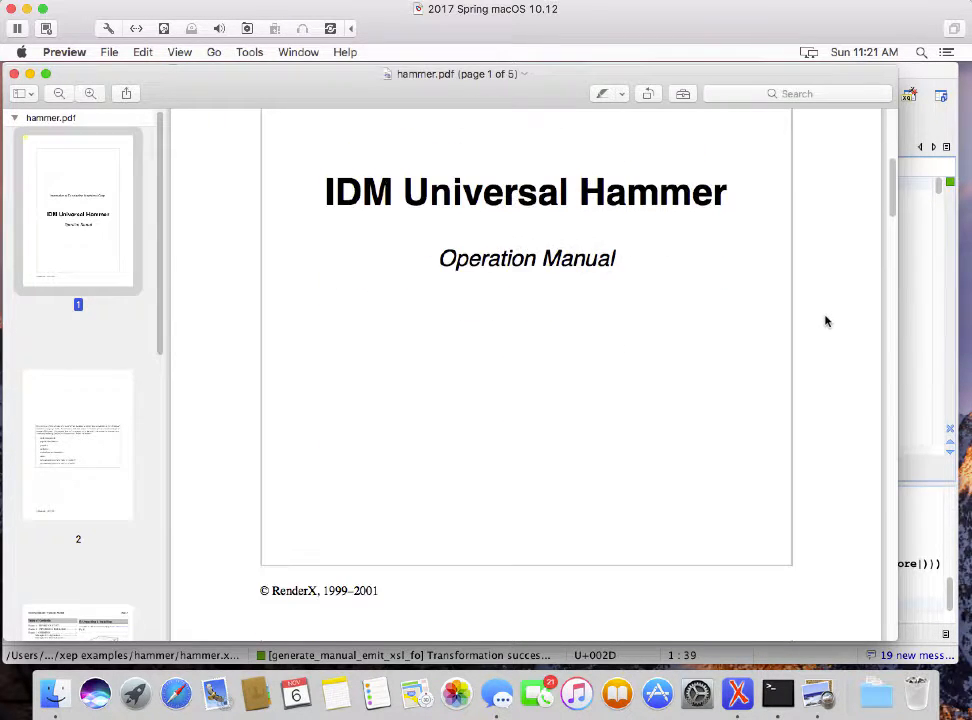
scroll(826, 321, down, 7)
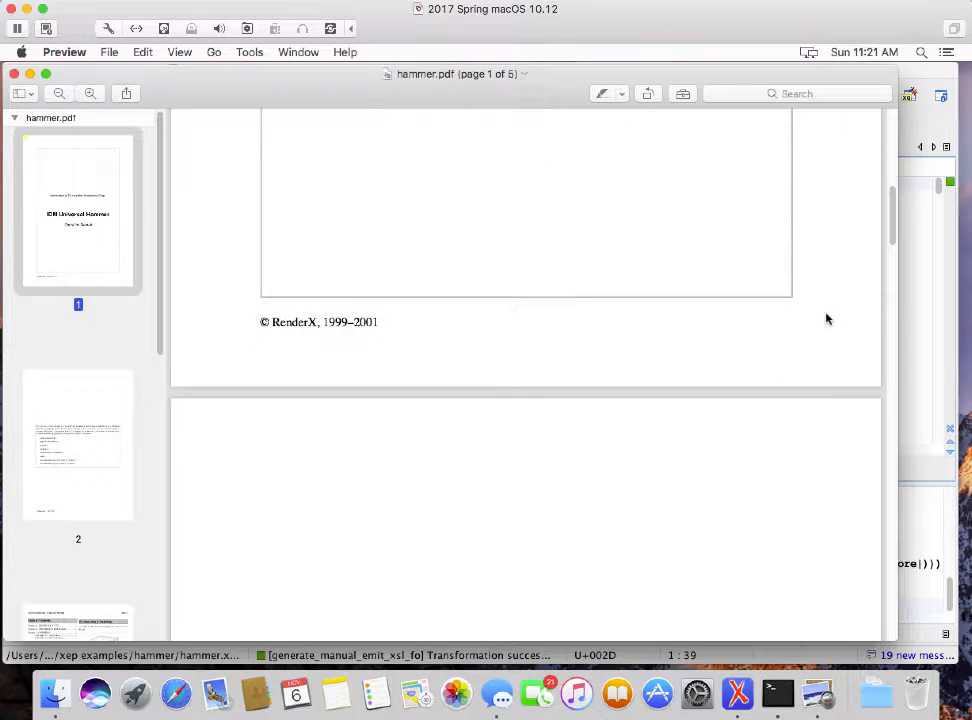
scroll(820, 310, down, 6)
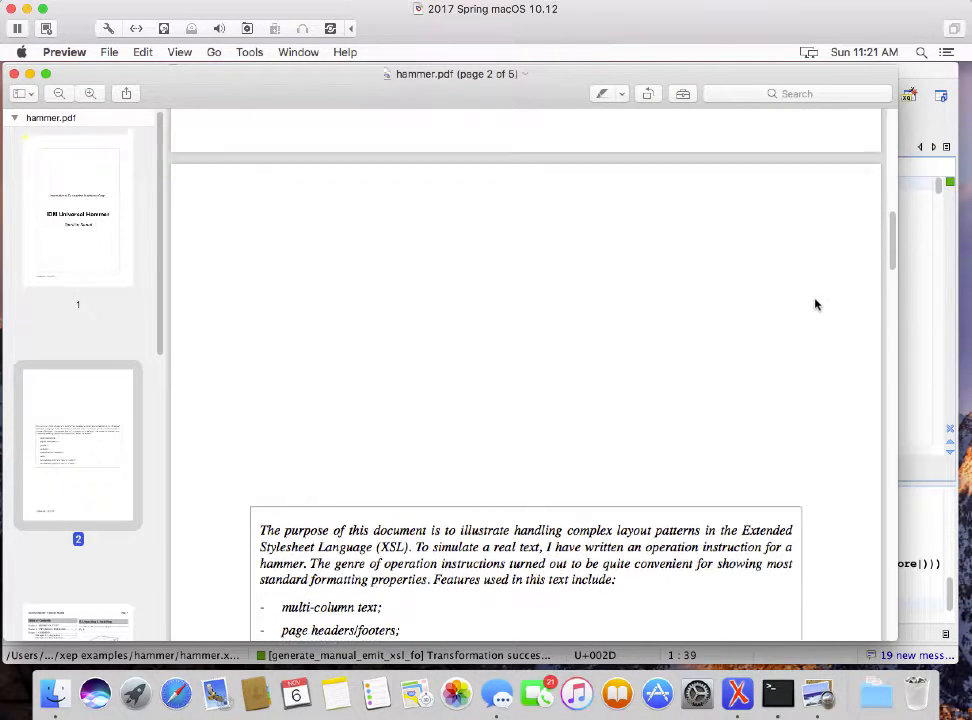
scroll(808, 292, down, 5)
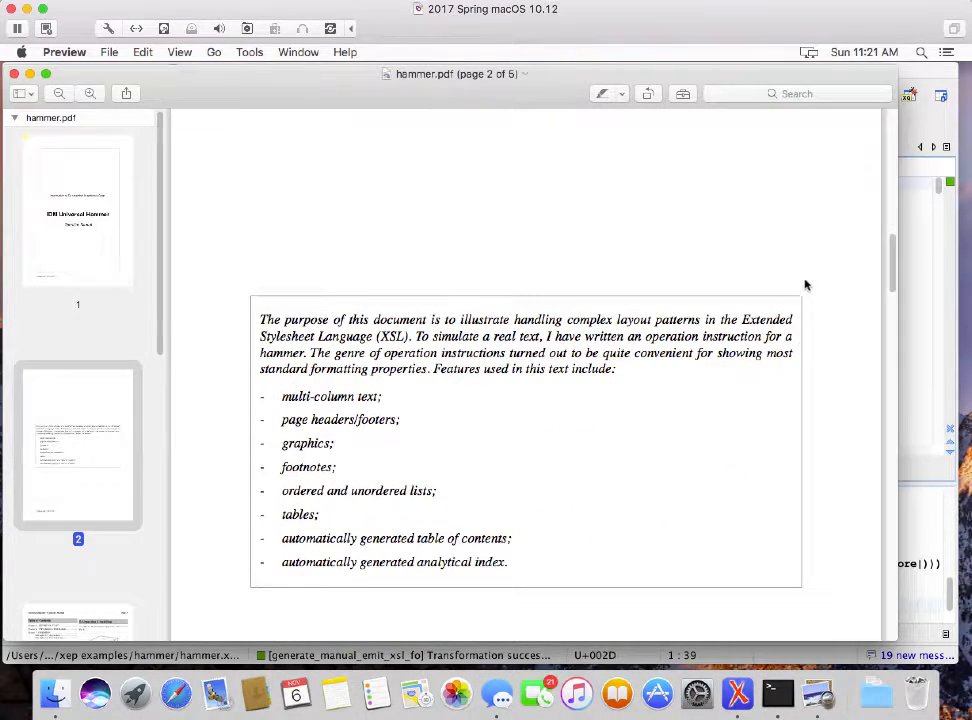
scroll(803, 275, down, 1)
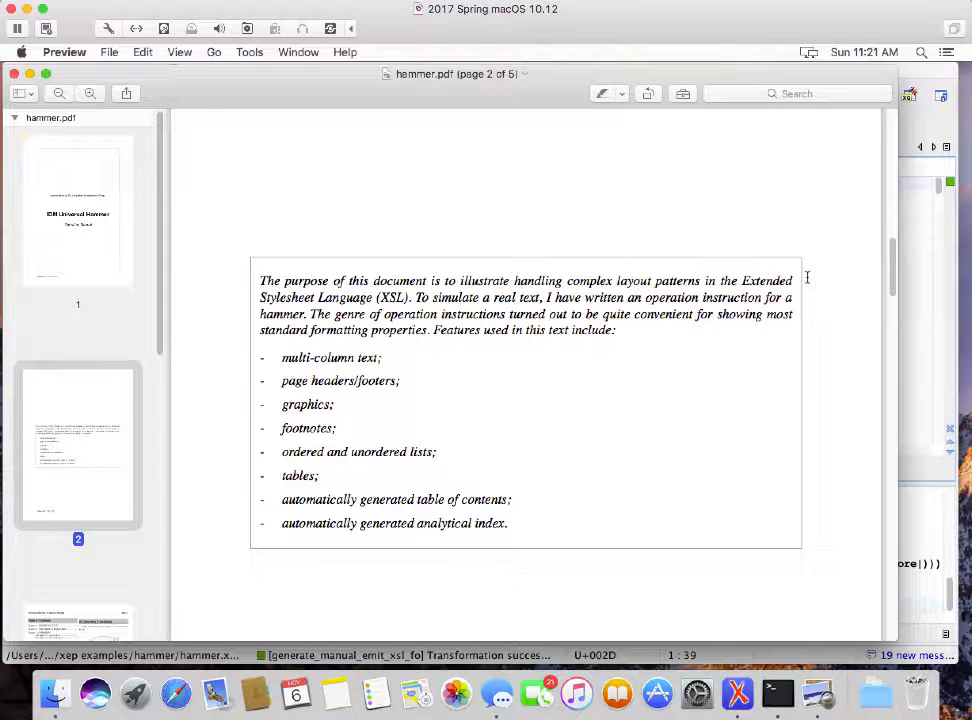
scroll(808, 277, down, 7)
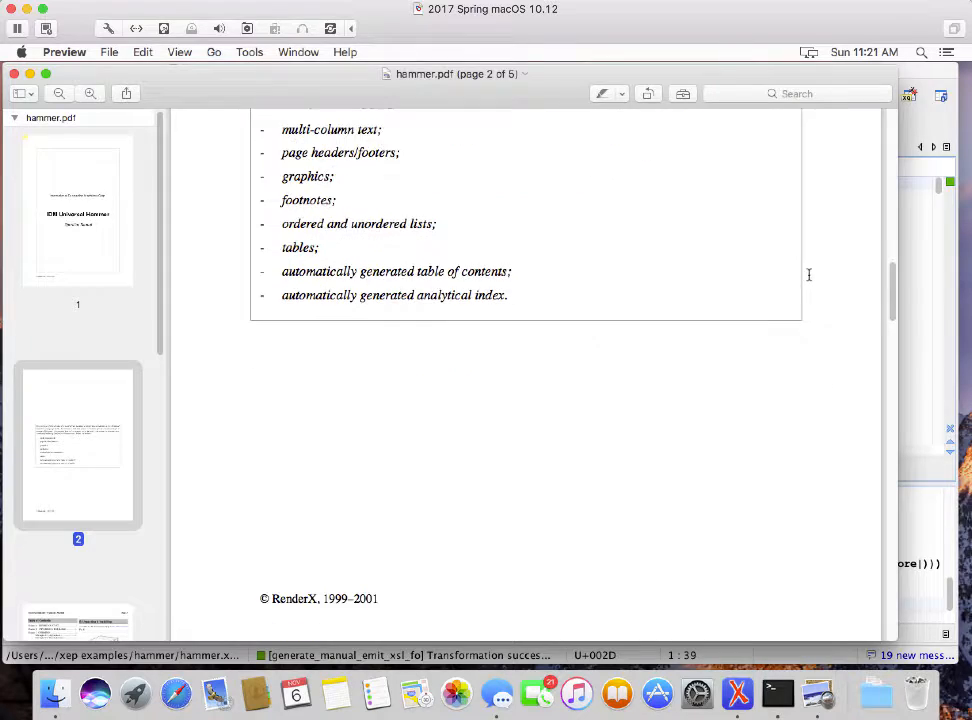
- Examine page 3 of the PDF, including the table of contents, two-column text, figures and footnote
scroll(810, 270, down, 8)
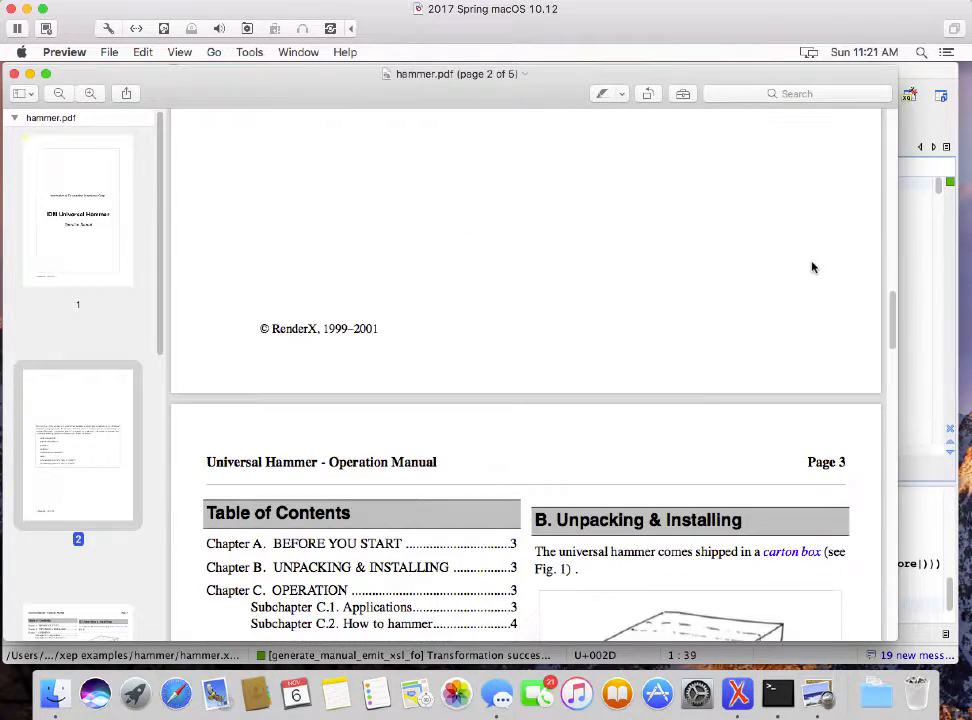
scroll(800, 260, down, 7)
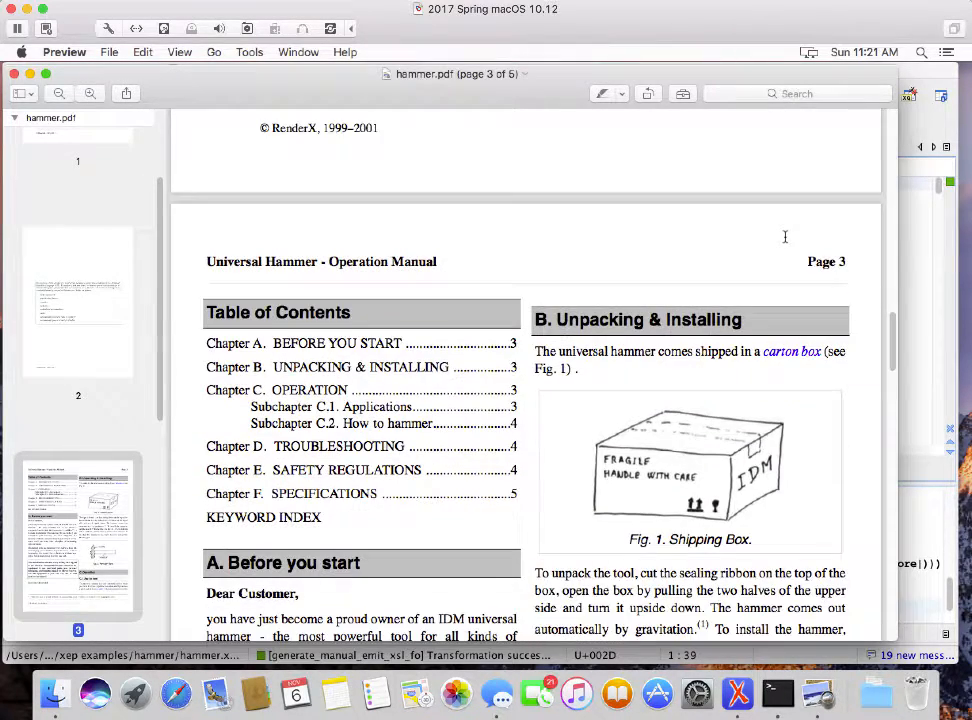
scroll(783, 235, down, 1)
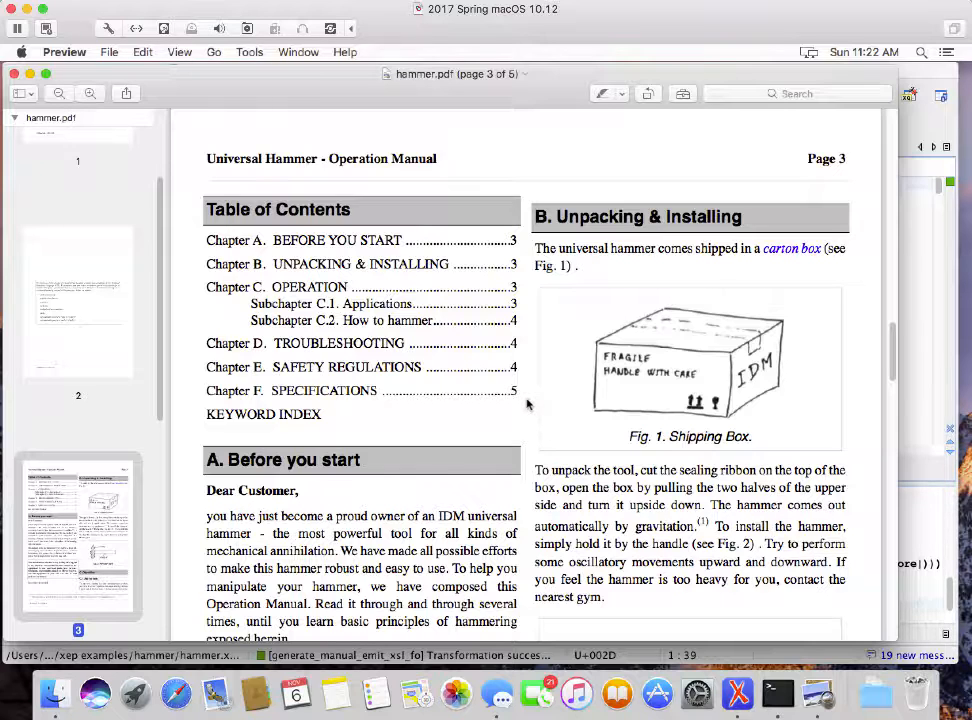
scroll(655, 400, down, 5)
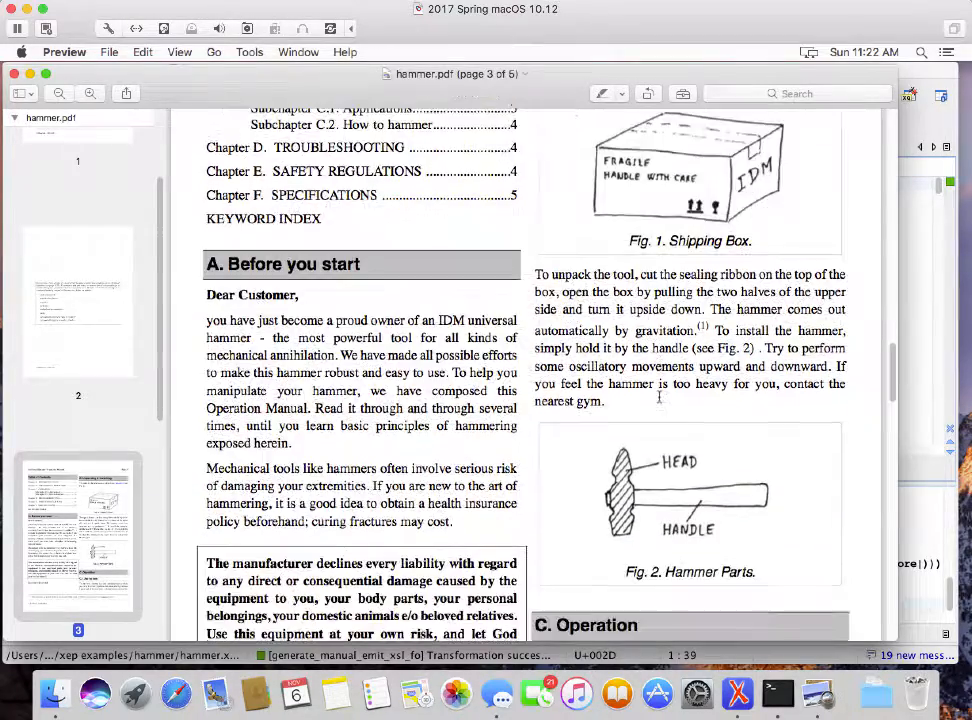
scroll(659, 397, down, 5)
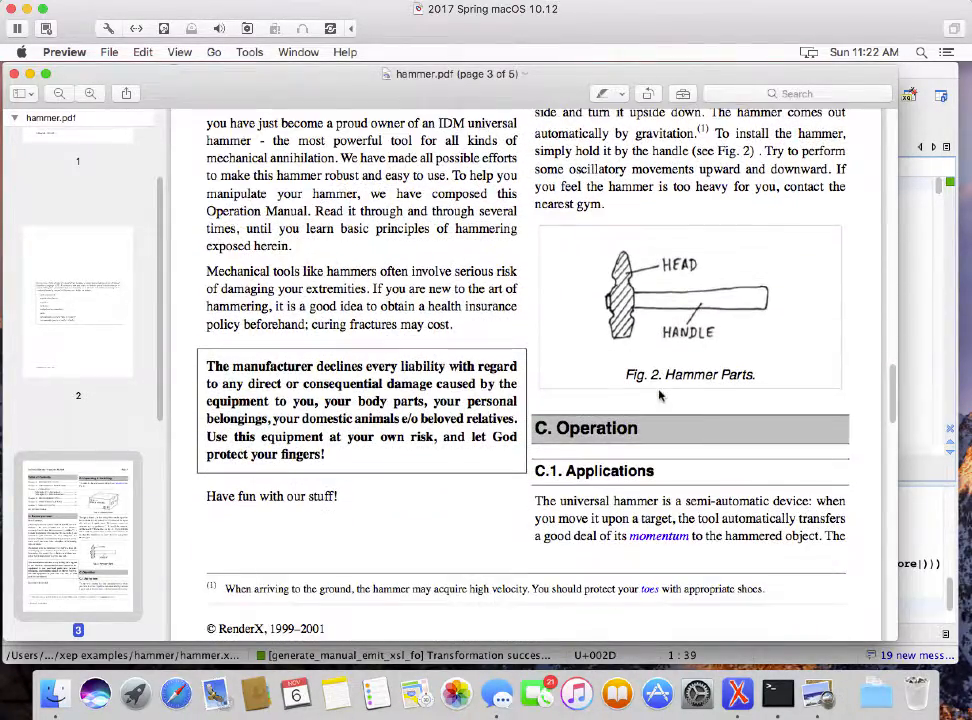
scroll(662, 390, down, 1)
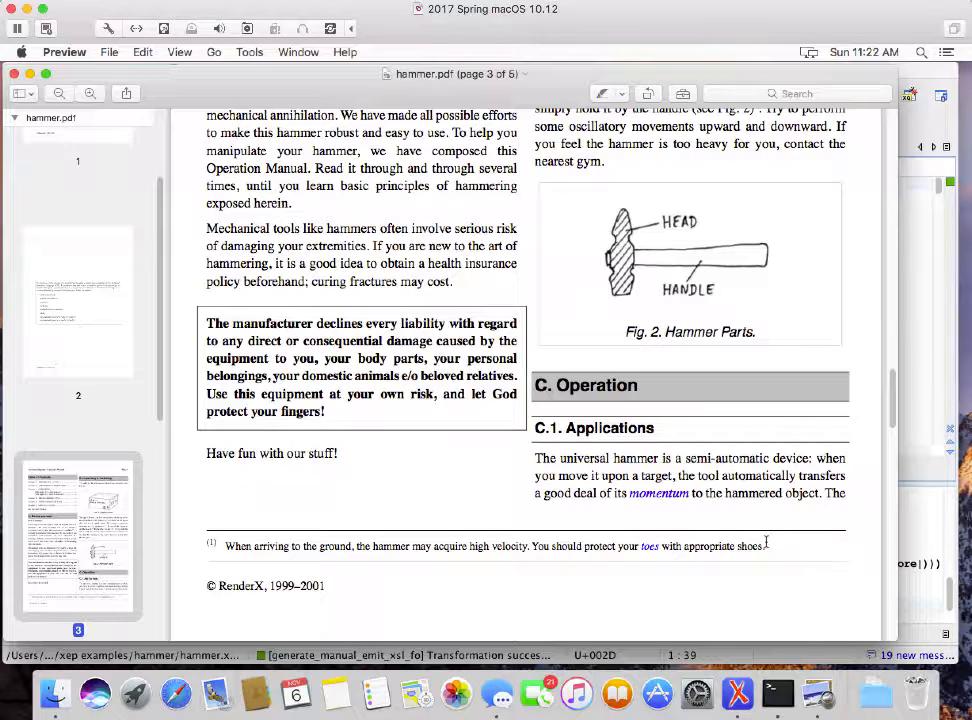
- Examine page 4 of the PDF, including the illustrated list of hammering targets and the Troubleshooting table
scroll(748, 494, down, 5)
scroll(748, 494, down, 6)
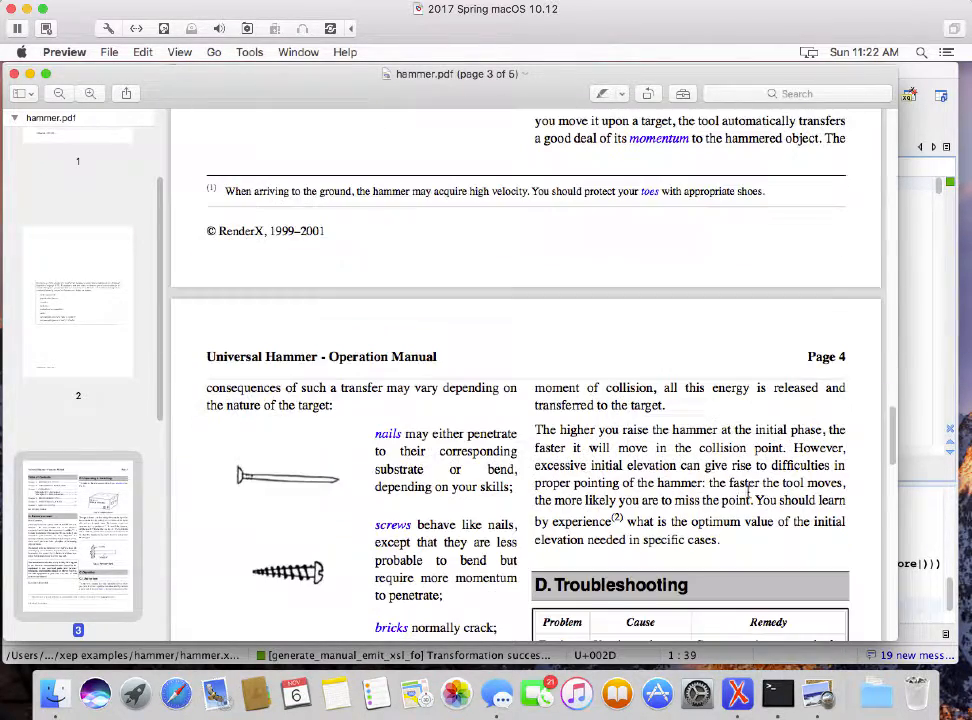
scroll(727, 463, down, 2)
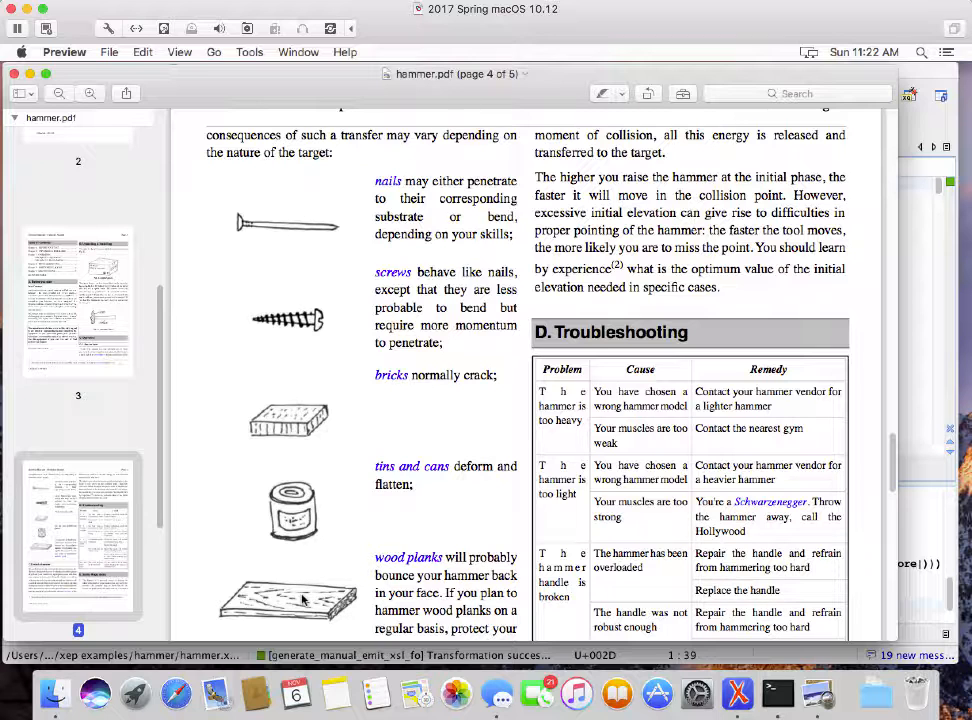
scroll(500, 483, down, 4)
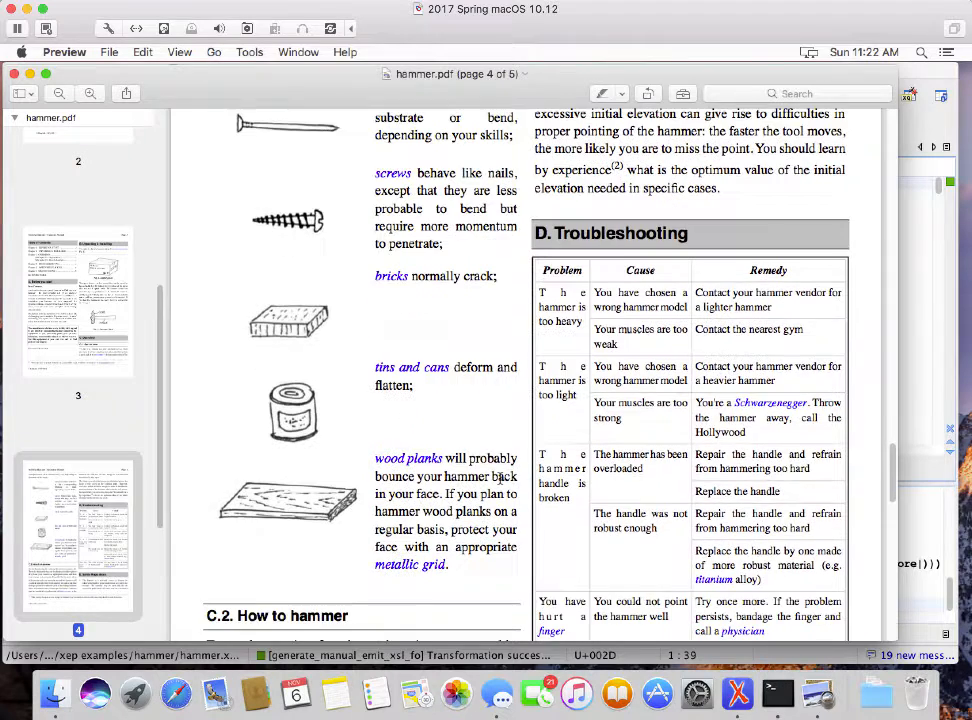
scroll(500, 478, down, 1)
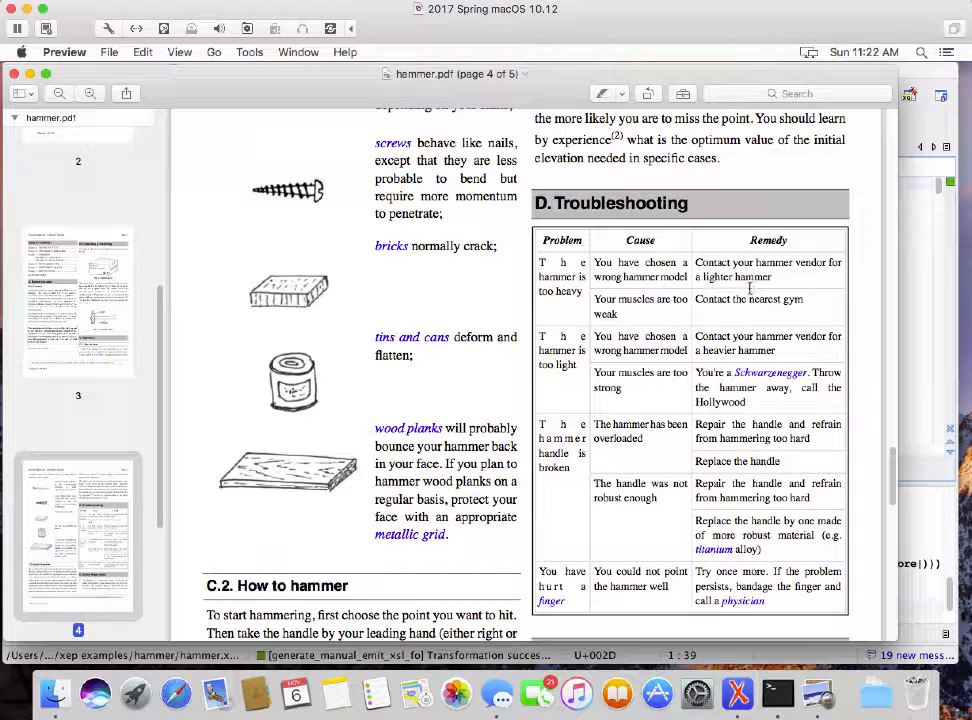
scroll(747, 270, down, 2)
scroll(747, 270, down, 10)
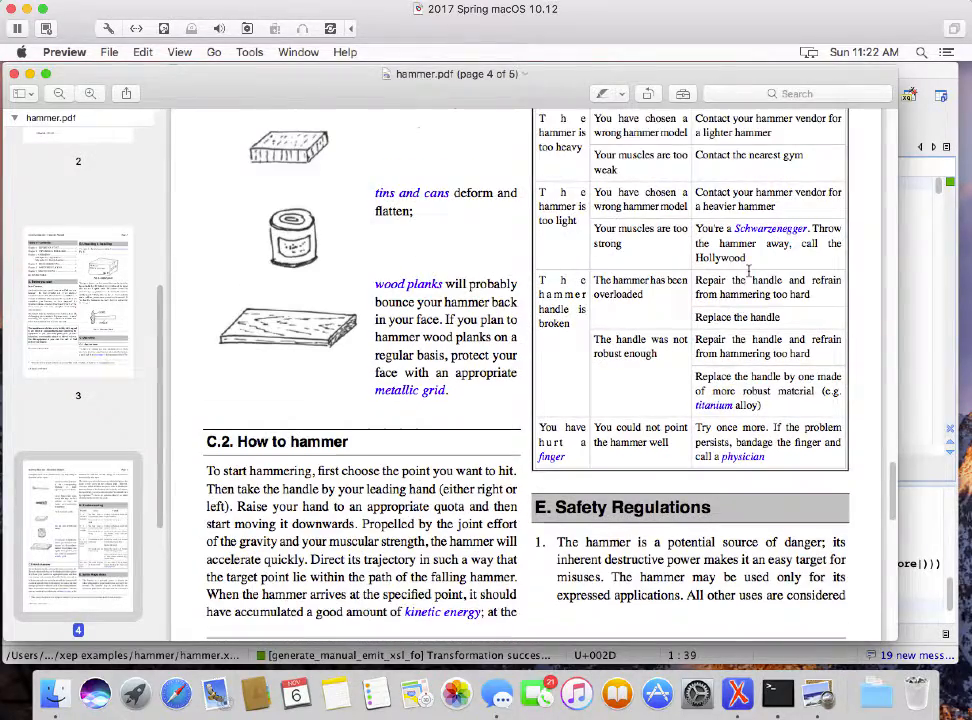
- Check the Specifications and Keyword Index on page 5 of the PDF, and return to its first page
scroll(747, 270, down, 20)
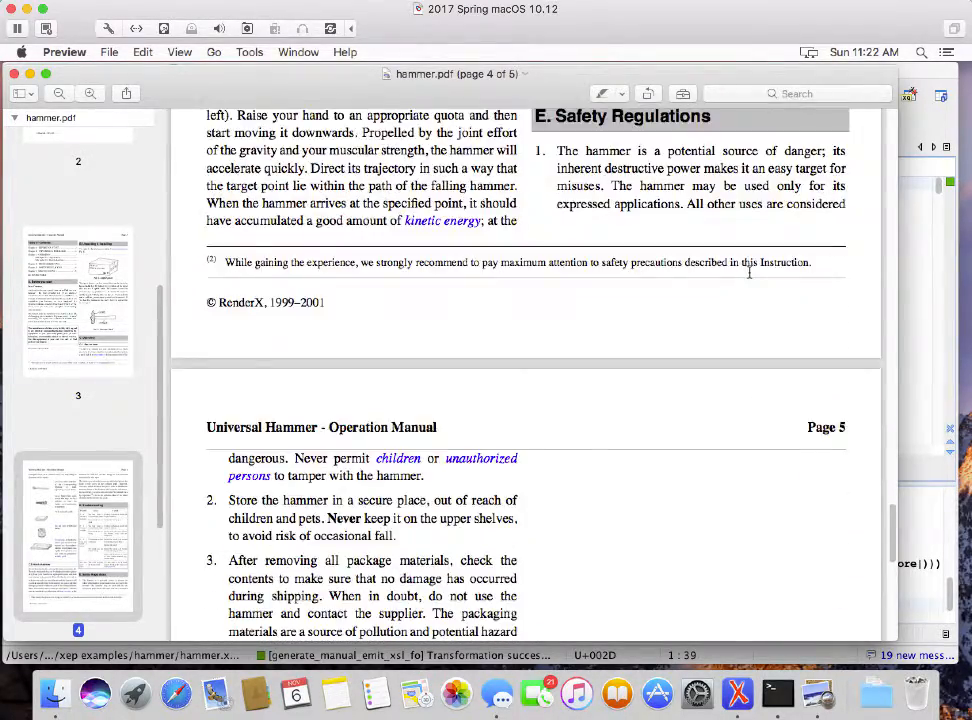
scroll(749, 272, down, 18)
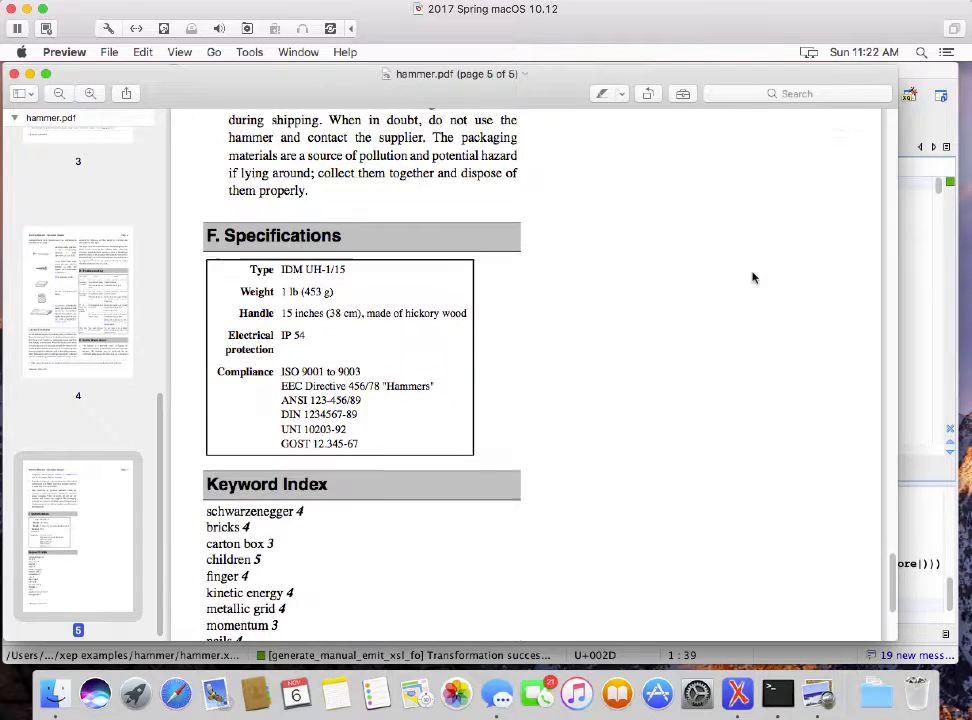
scroll(740, 250, down, 4)
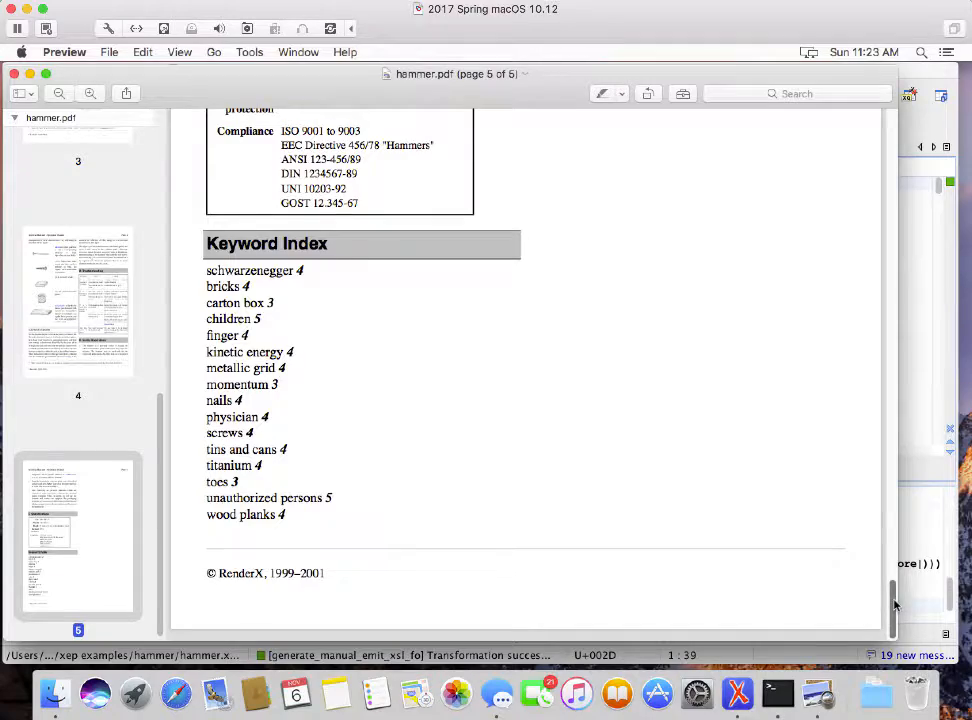
drag(895, 604, 863, 118)
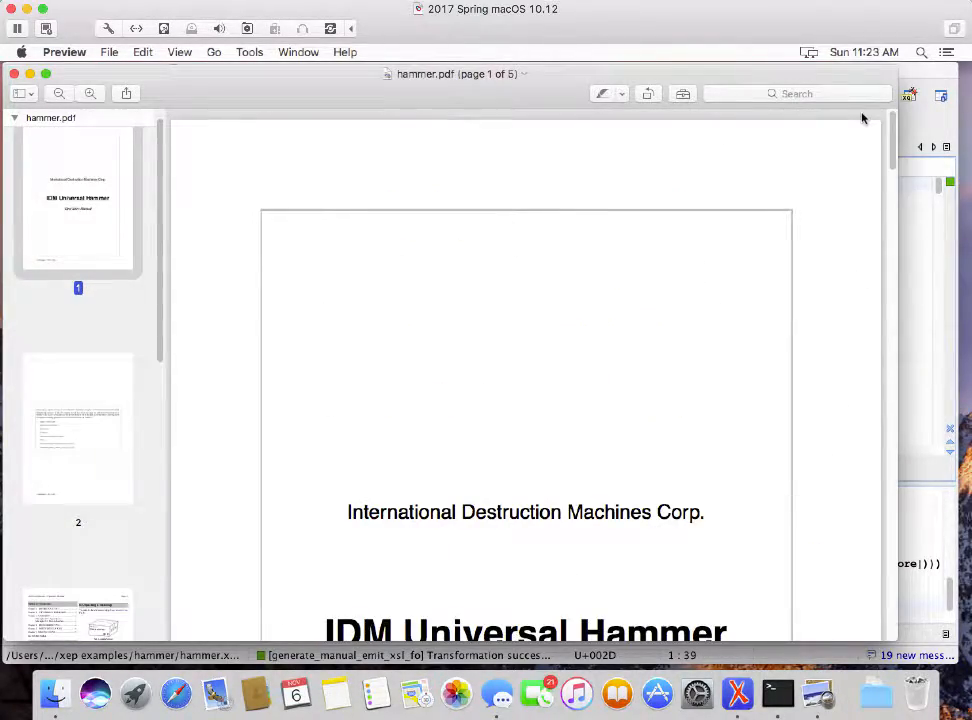